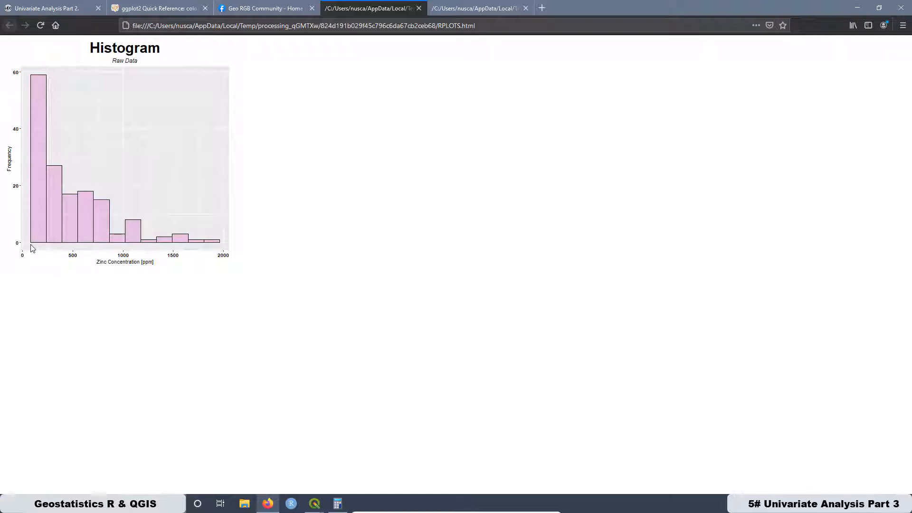
- Compare the two raw-data zinc histograms, the pink one without counts and the blue one with bin counts
left_click(469, 9)
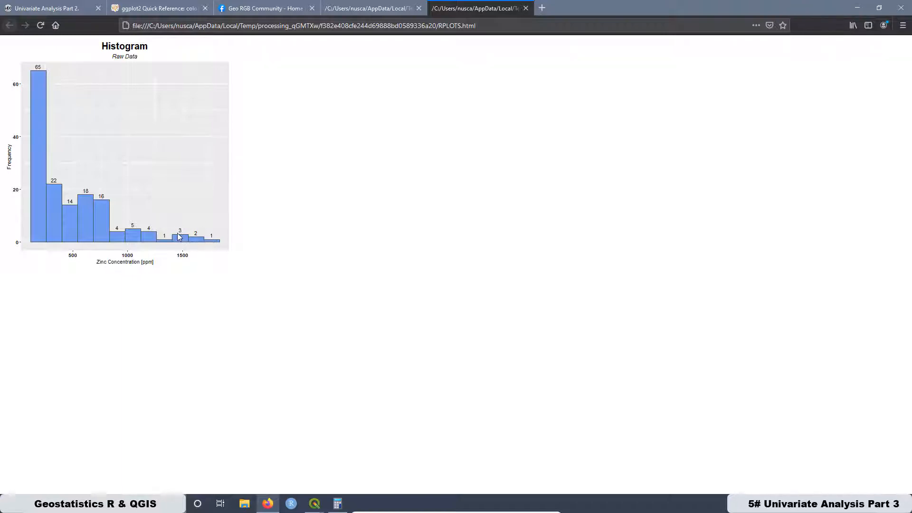
left_click(367, 9)
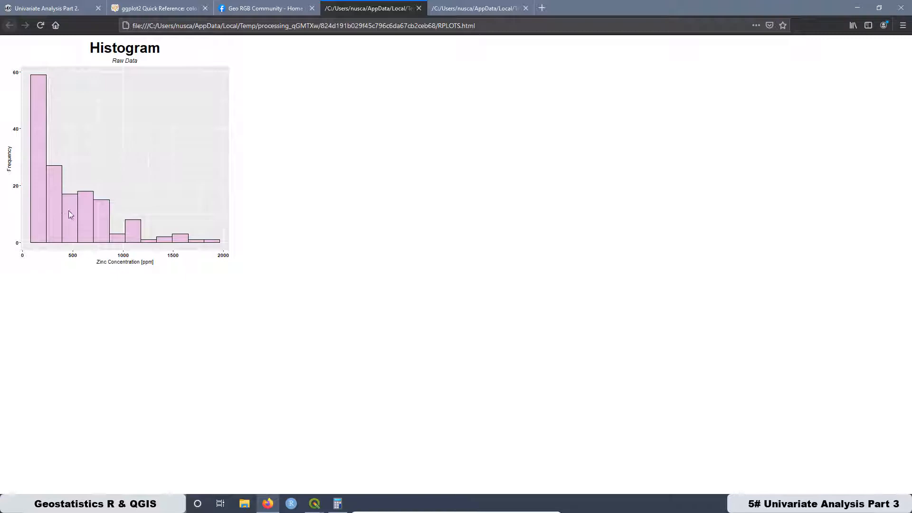
left_click(470, 10)
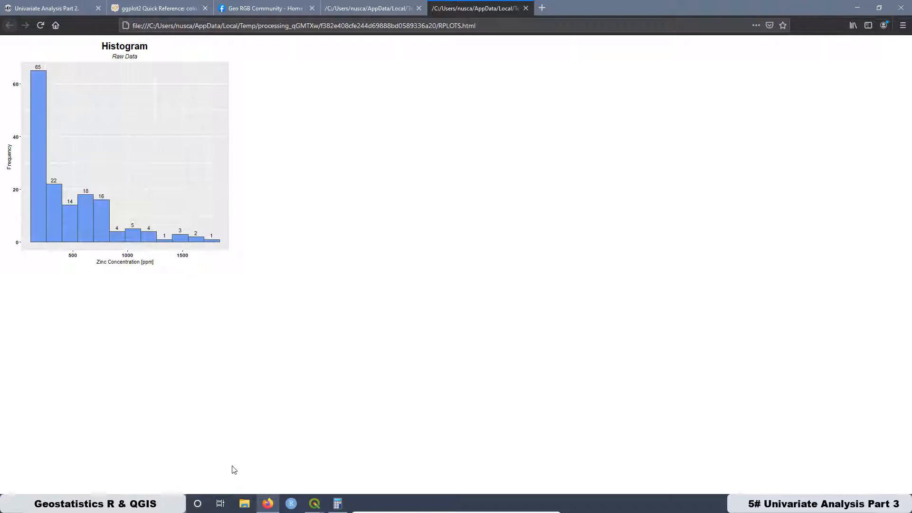
- Check the interval value in the Histogram Count Bins parameters in QGIS, and return to its plot in Firefox
mouse_move(309, 508)
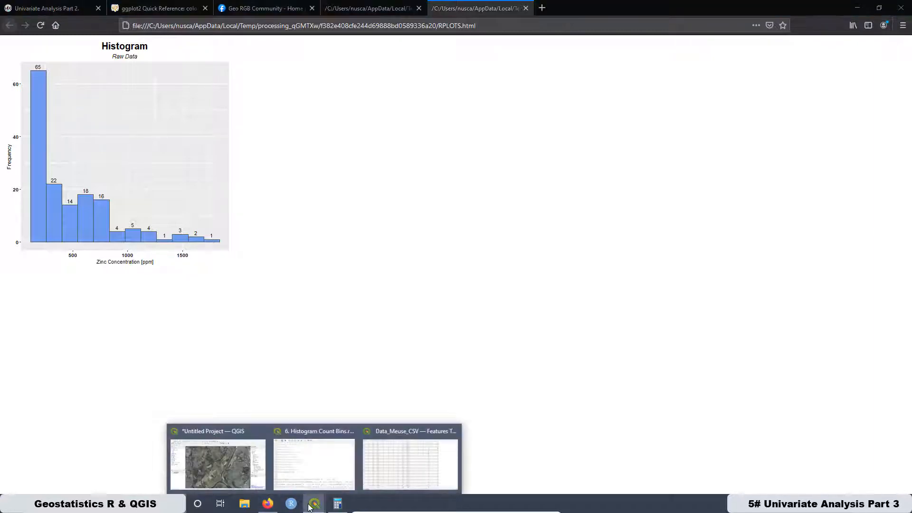
left_click(178, 434)
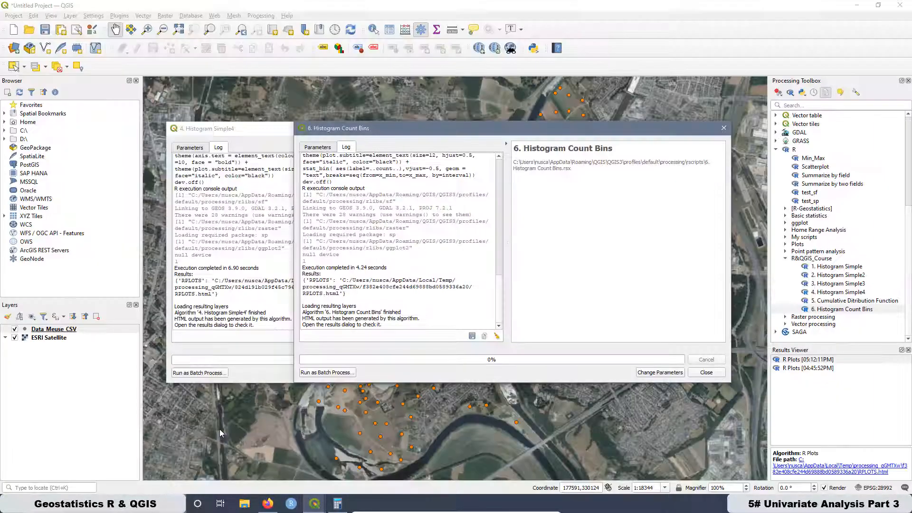
left_click(327, 148)
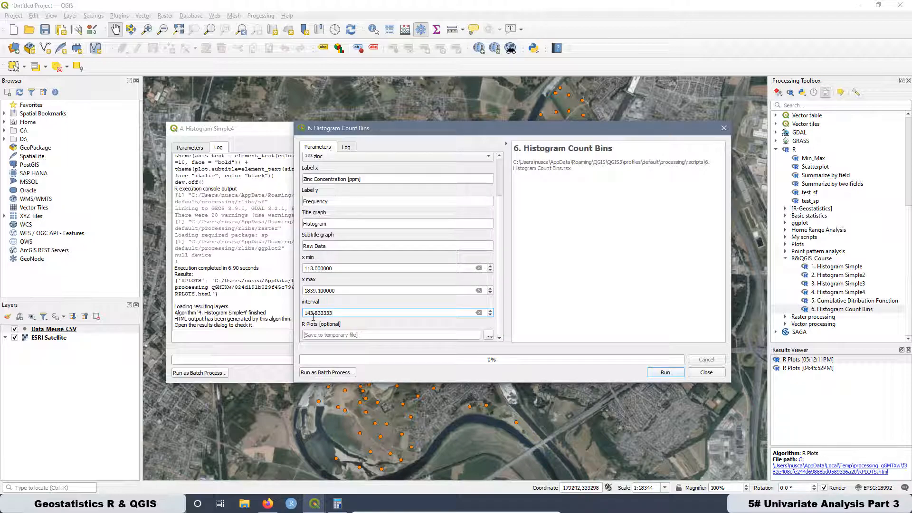
left_click_drag(339, 311, 304, 310)
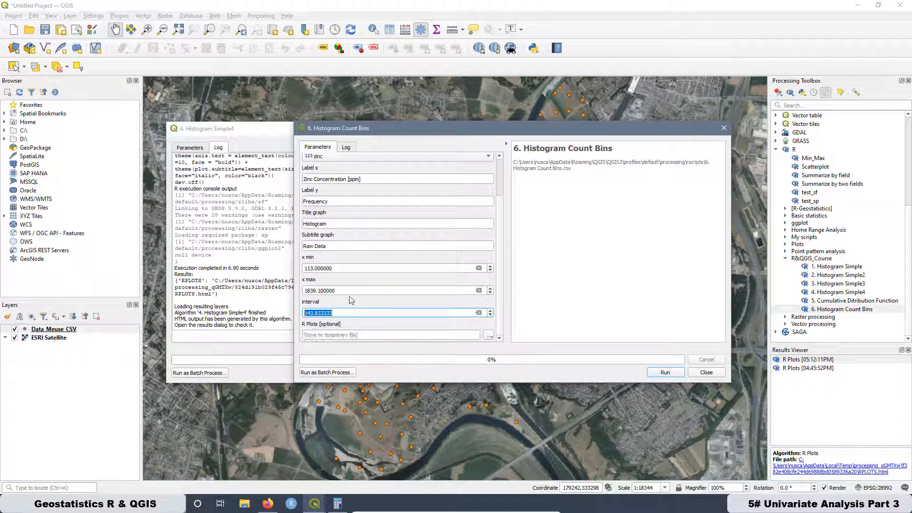
left_click(268, 505)
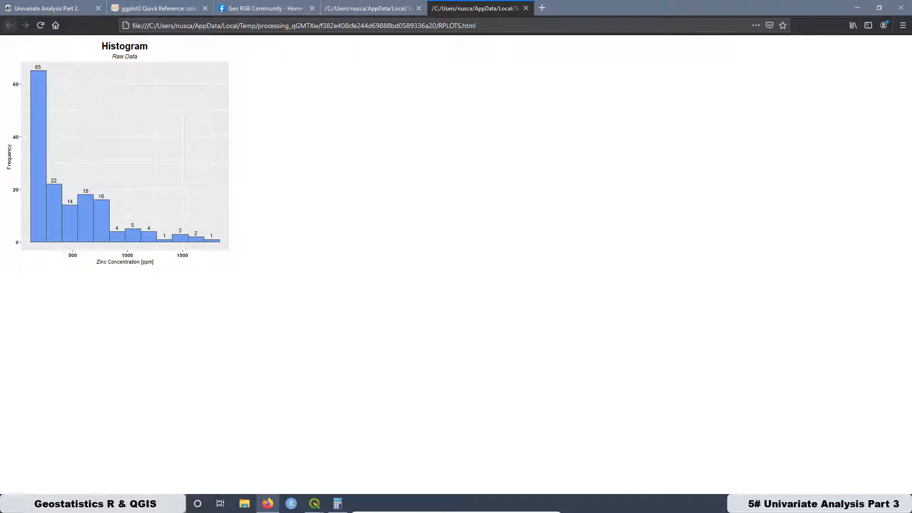
- Switch to QGIS and move the Histogram Simple4 and Histogram Count Bins dialogs aside to clear the map area
mouse_move(316, 502)
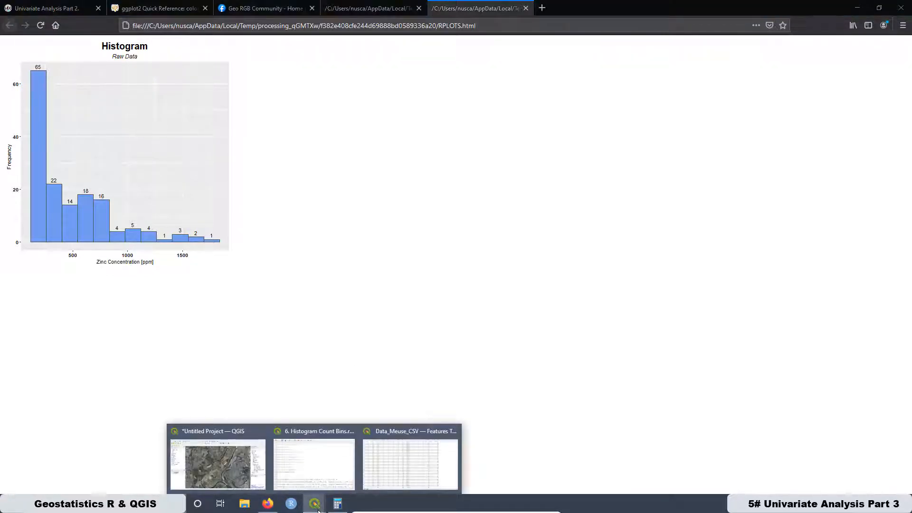
left_click(223, 435)
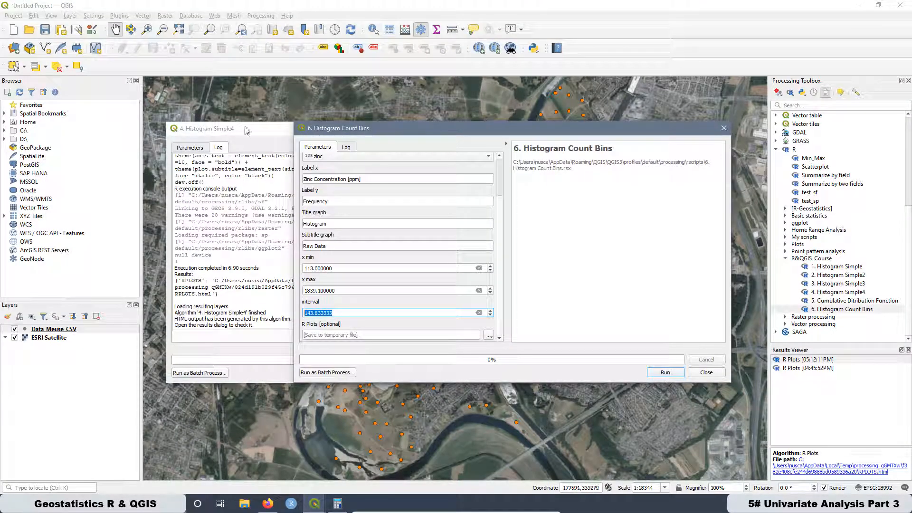
left_click_drag(245, 128, 93, 116)
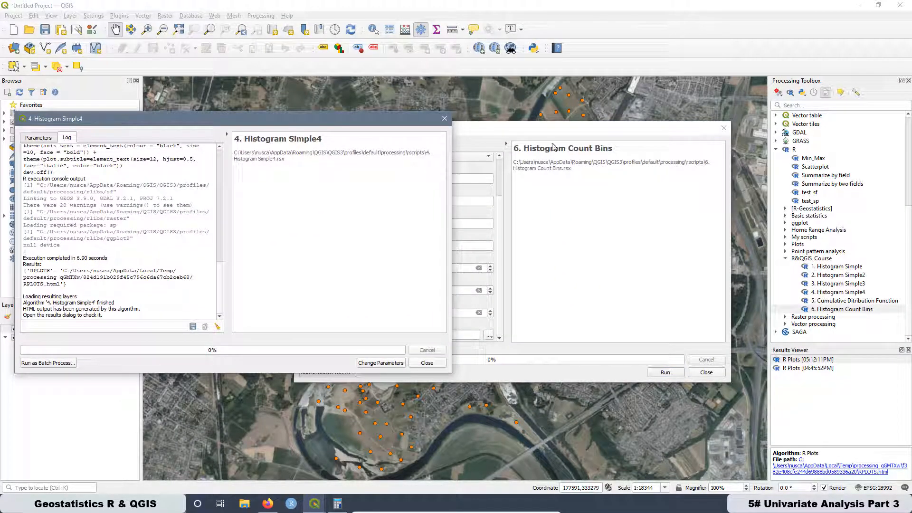
left_click_drag(563, 131, 292, 126)
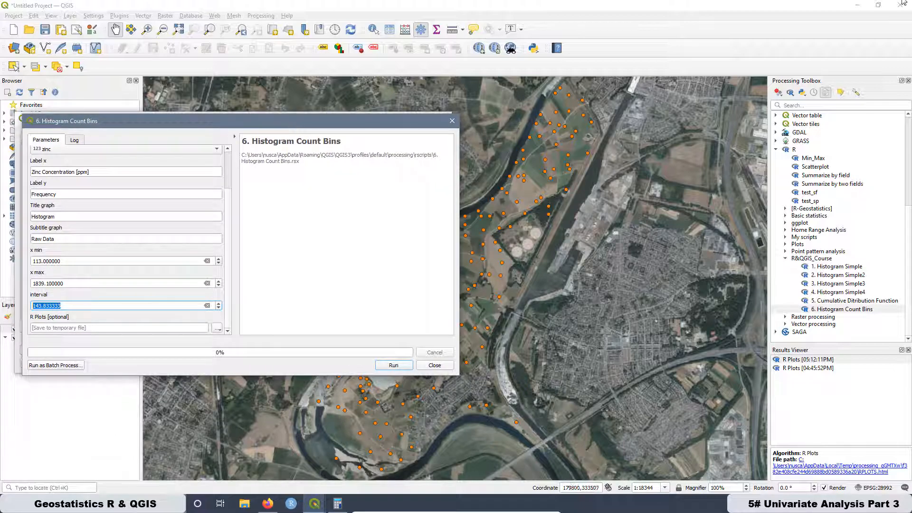
- Create a new R script, paste the copied relative-frequency histogram code into it, and maximize the editor with enlarged text
left_click(790, 92)
left_click(813, 104)
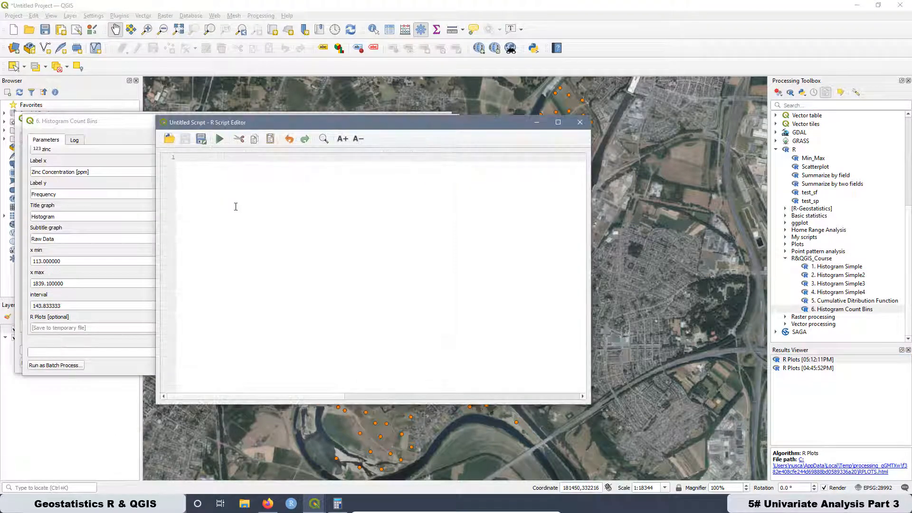
right_click(197, 159)
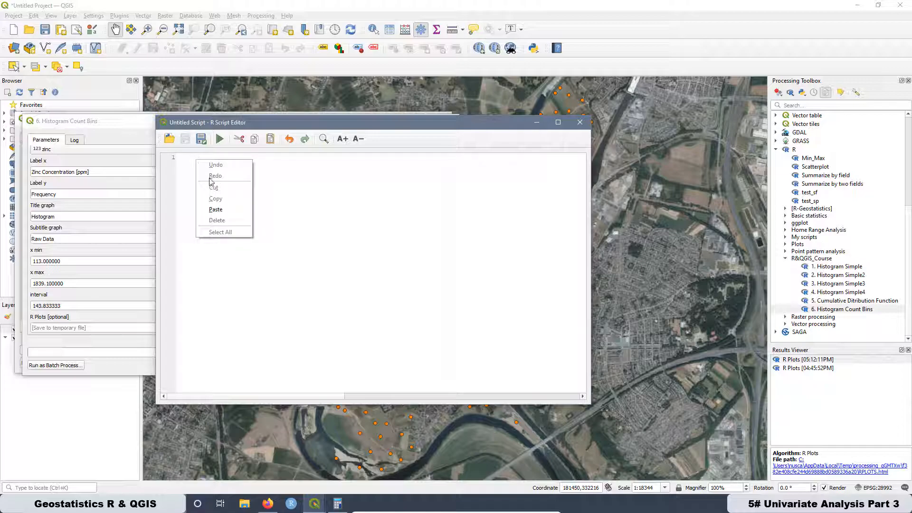
left_click(221, 210)
left_click(558, 122)
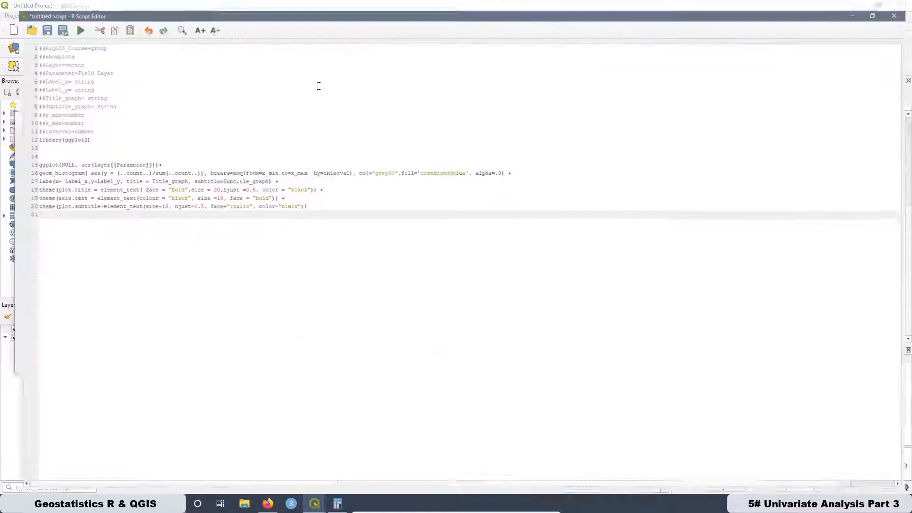
left_click(187, 21)
left_click(187, 22)
left_click(187, 21)
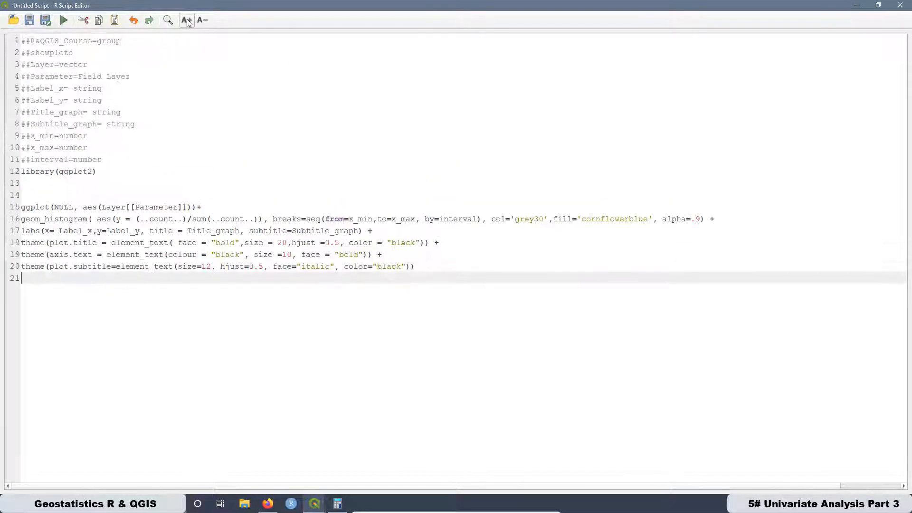
left_click(187, 21)
- Review the script's input declarations, the relative-frequency expression and breaks in geom_histogram, and the label and theme lines
left_click_drag(120, 169, 5, 41)
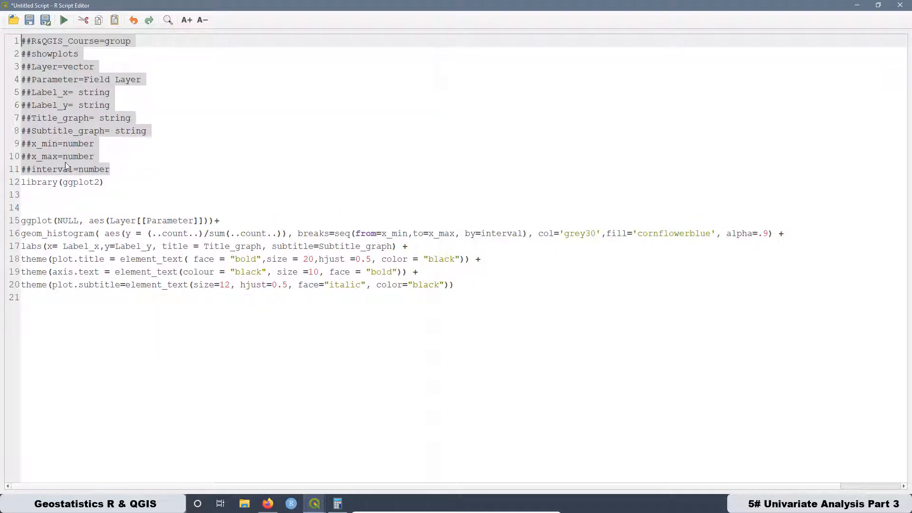
left_click(287, 166)
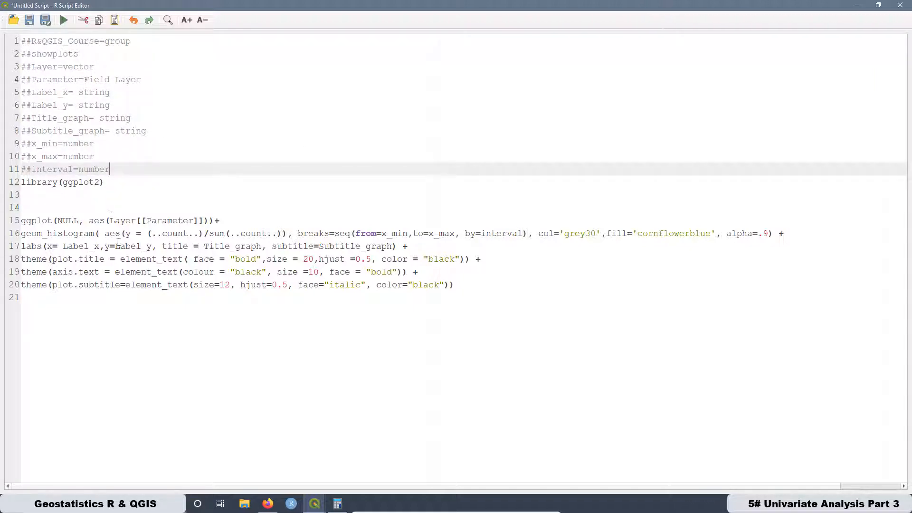
left_click_drag(281, 233, 104, 234)
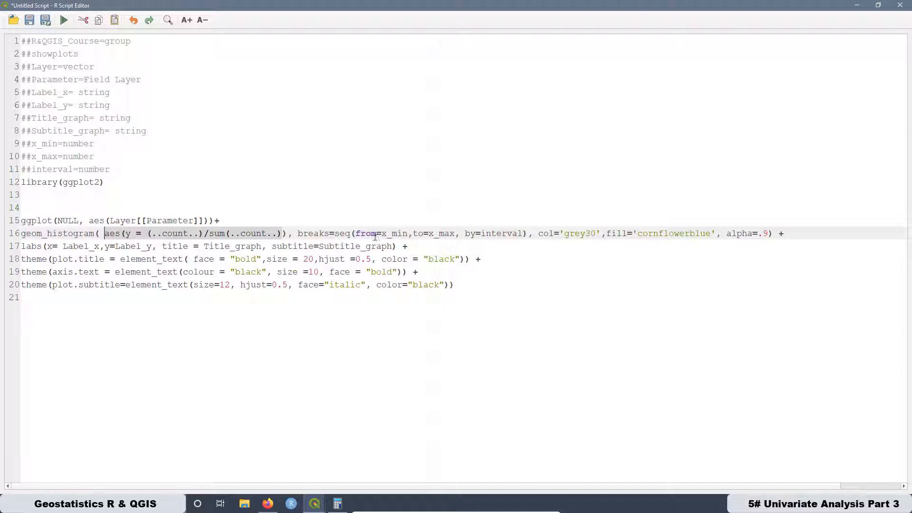
left_click_drag(300, 235, 786, 233)
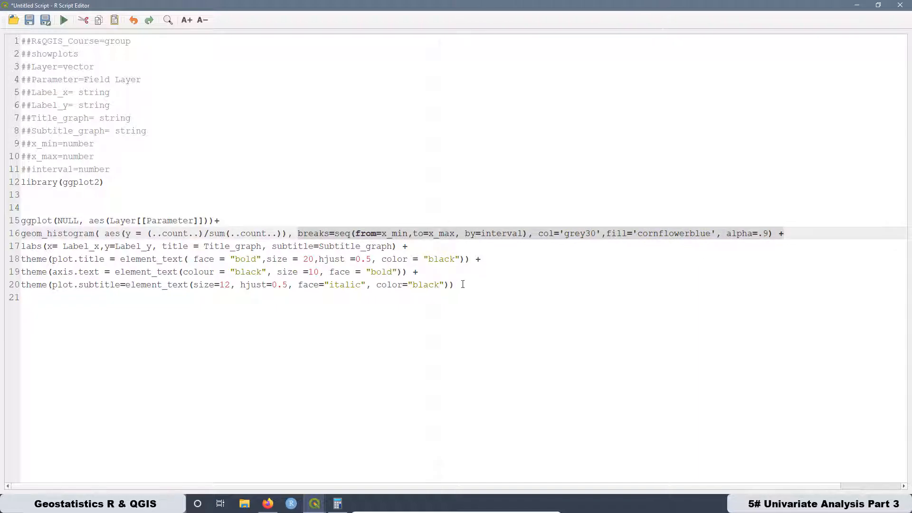
left_click_drag(463, 284, 32, 251)
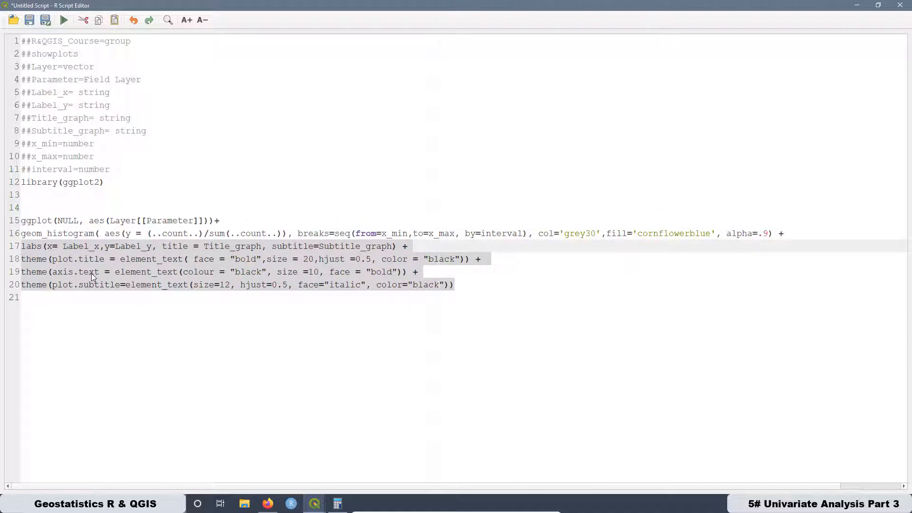
- Save the script in the rscripts folder as "7. Histogram Relative Frequency.rsx" and close the script editor
left_click(46, 22)
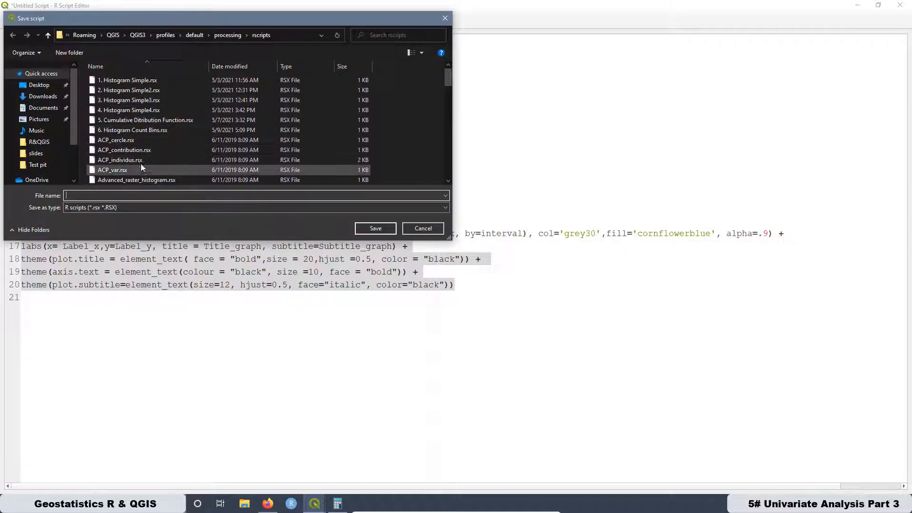
left_click(118, 130)
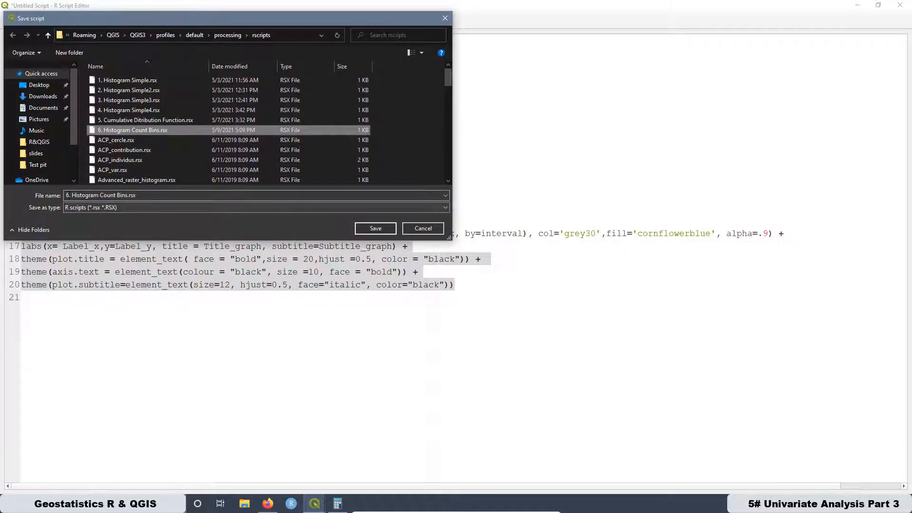
left_click(69, 195)
left_click(69, 195)
key("BackSpace")
type("7")
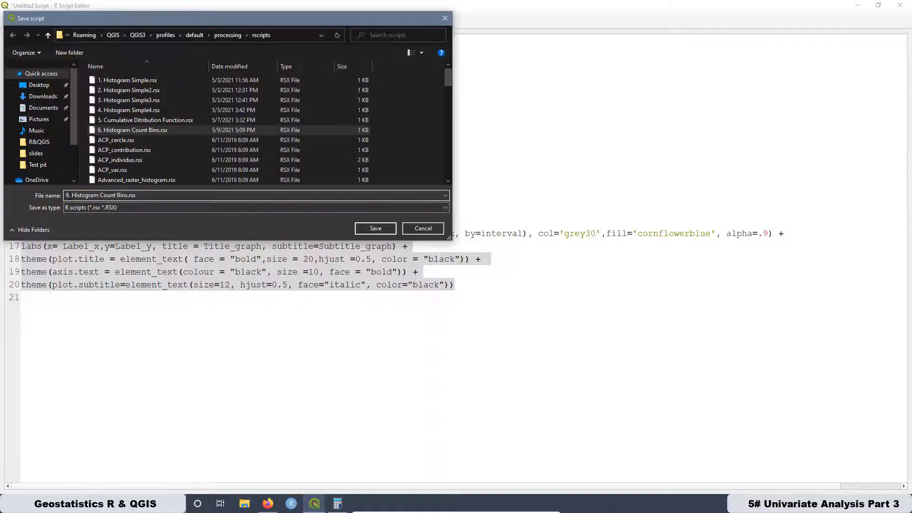
left_click_drag(100, 195, 128, 195)
type("Relative Frequency")
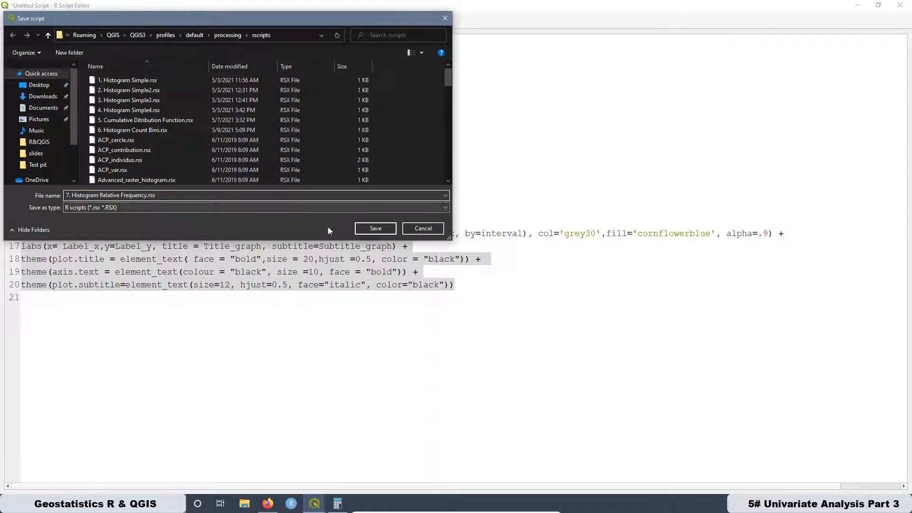
left_click(375, 228)
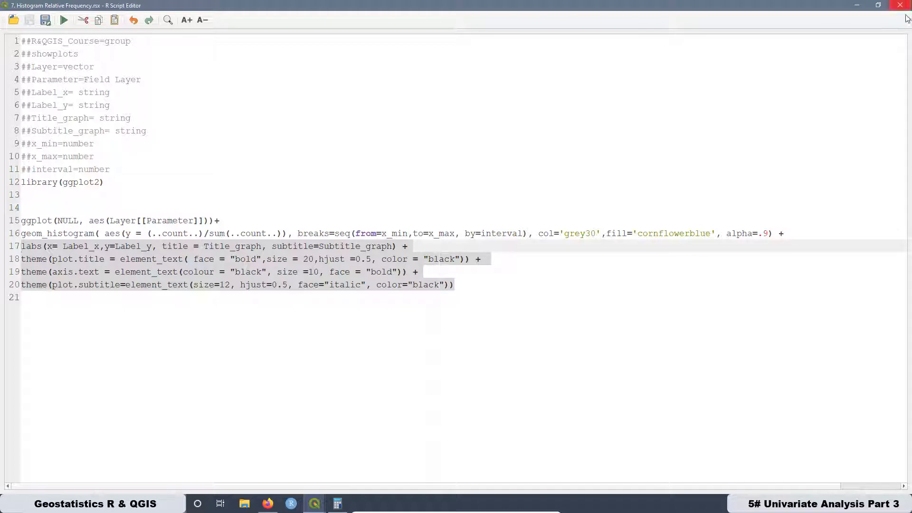
left_click(905, 7)
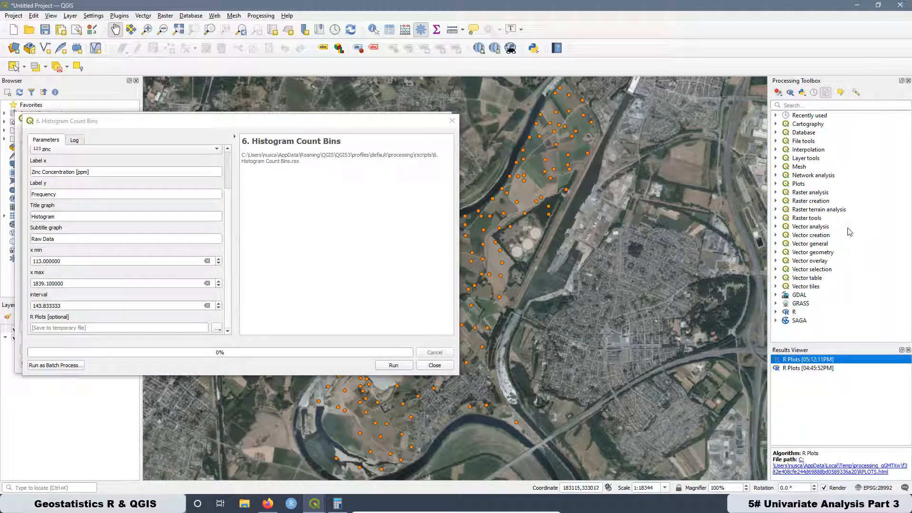
- Open the 7. Histogram Relative Frequency tool from R's R&QGIS_Course group and place its dialog beside the Histogram Count Bins dialog
left_click(776, 312)
scroll(808, 290, "down", 2)
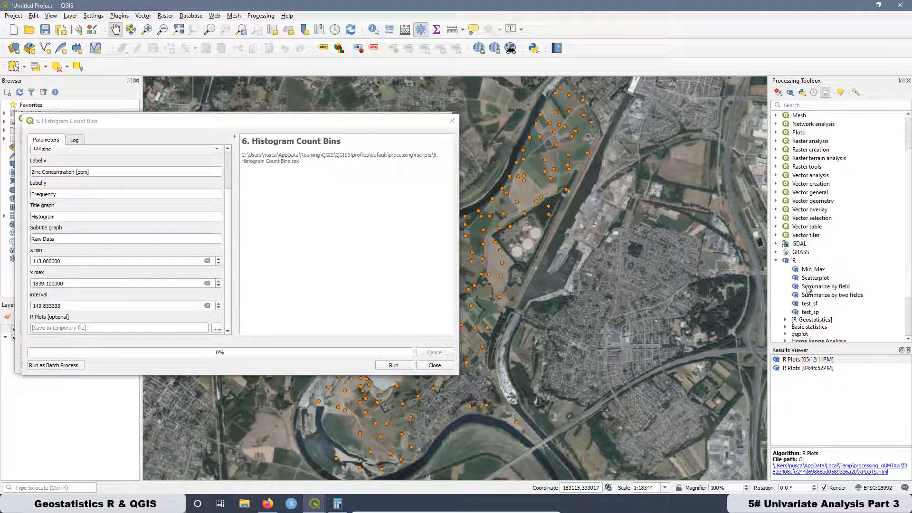
scroll(818, 269, "down", 2)
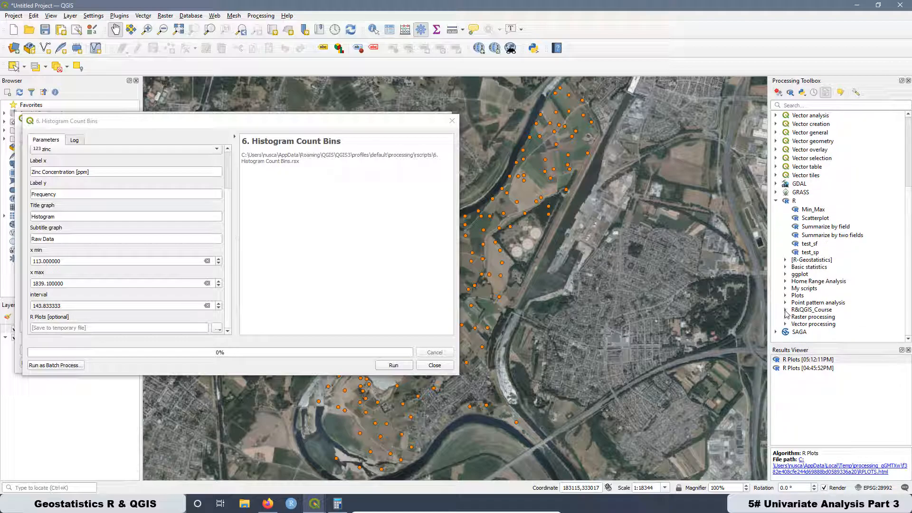
left_click(785, 310)
scroll(822, 288, "down", 2)
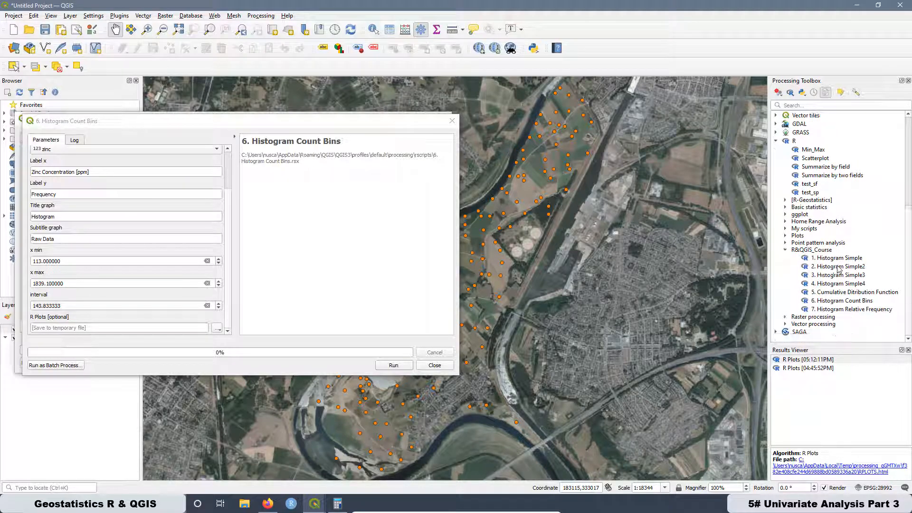
left_click(848, 309)
double_click(848, 311)
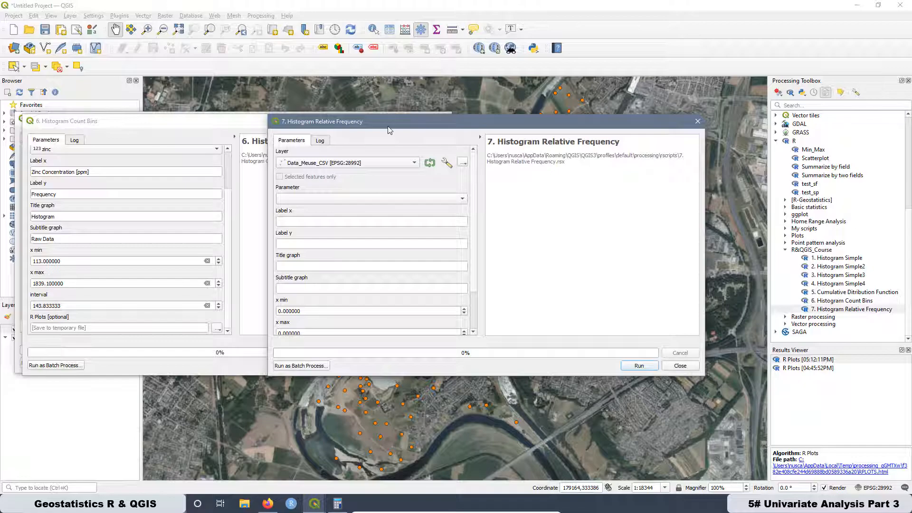
left_click_drag(391, 128, 418, 129)
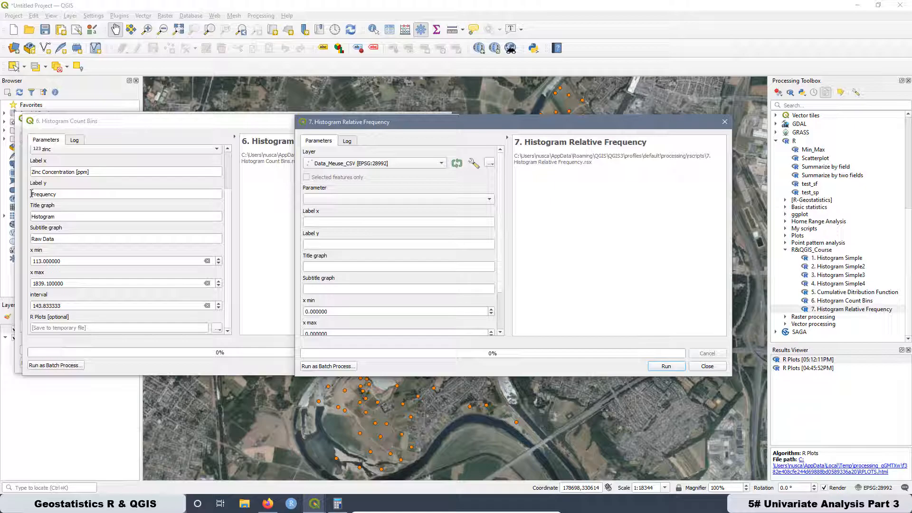
- Set the parameter to zinc, the x label to "Zinc Concentration [ppm]" and the y label to "Relative Frequency"
left_click(399, 199)
left_click(333, 222)
type("Zinc Concentration [ppm]")
left_click(332, 245)
type("Frequency")
type("Relative")
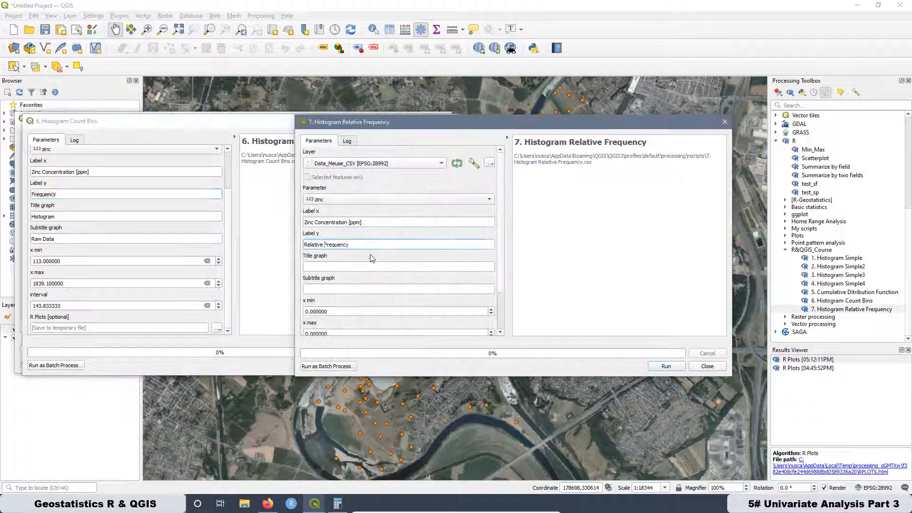
- Set the graph title to "Histogram" and the subtitle to "Raw Data" in the relative frequency tool
left_click(324, 267)
type("Histogram")
triple_click(43, 239)
key("ctrl+c")
left_click(324, 289)
key("ctrl+v")
- Copy the bin limits from the Histogram Count Bins dialog: x min 113, x max 1839.1 and interval 143.833333
double_click(57, 261)
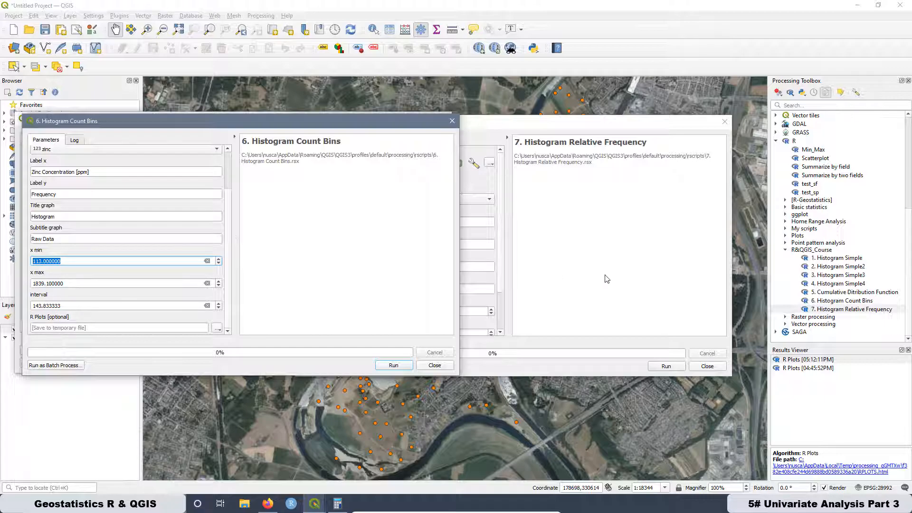
left_click(576, 270)
left_click_drag(335, 312, 279, 309)
key("ctrl+v")
left_click_drag(32, 284, 240, 281)
left_click(561, 281)
scroll(404, 285, "down", 3)
key("ctrl+v")
left_click_drag(65, 306, 25, 305)
left_click(551, 295)
left_click_drag(334, 307, 257, 301)
key("ctrl+v")
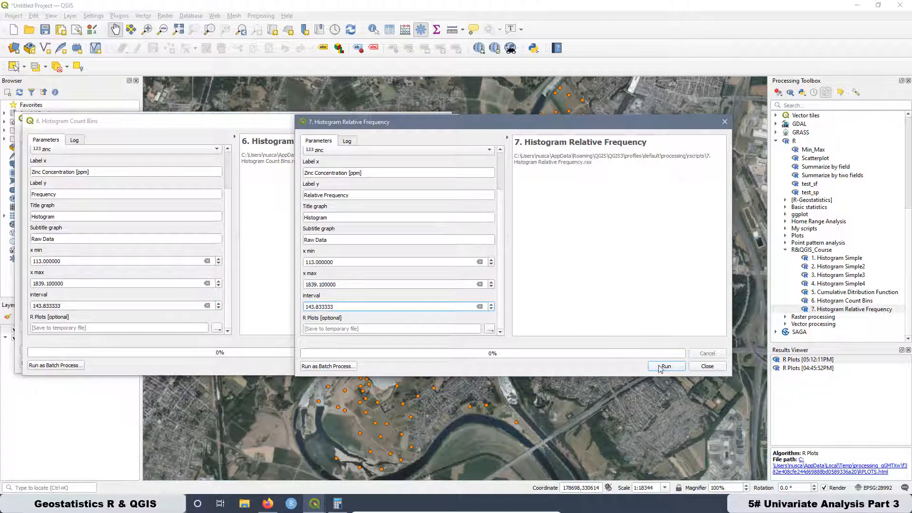
- Run the relative frequency tool, open its plot in the browser and compare it with the count histogram
left_click(664, 367)
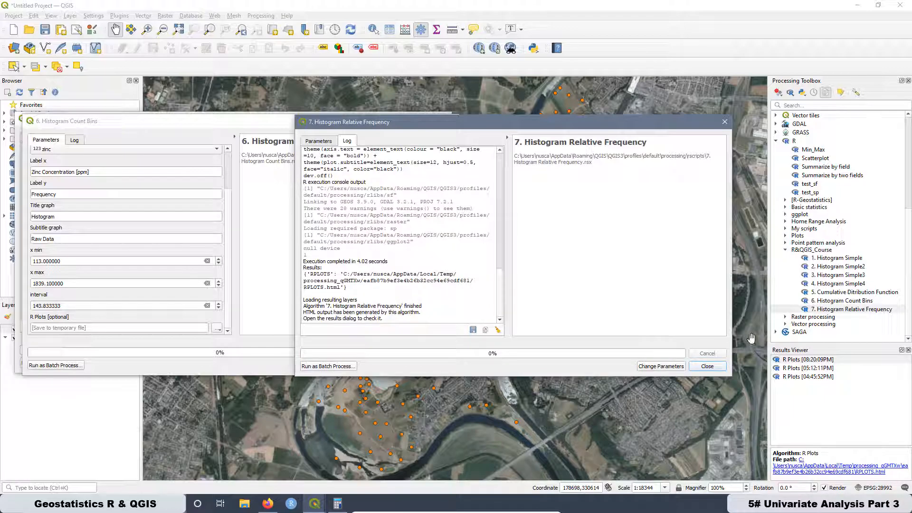
left_click(795, 363)
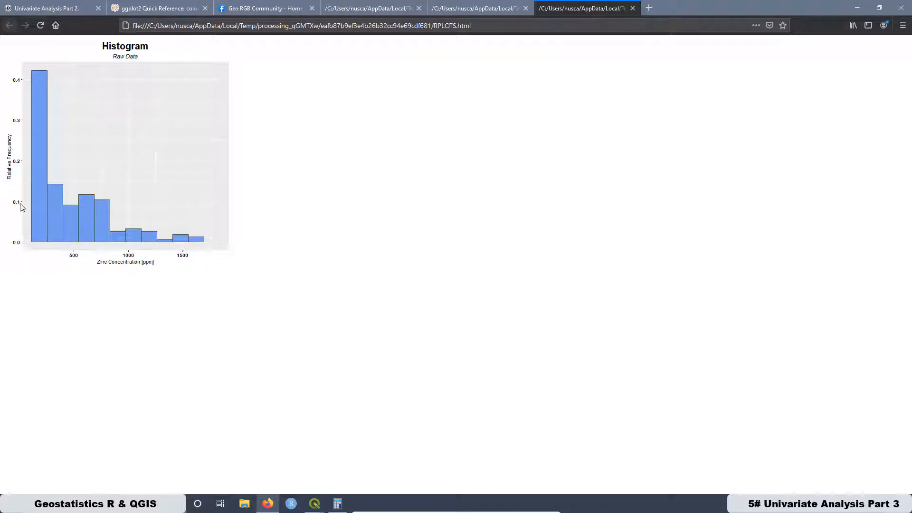
left_click(462, 10)
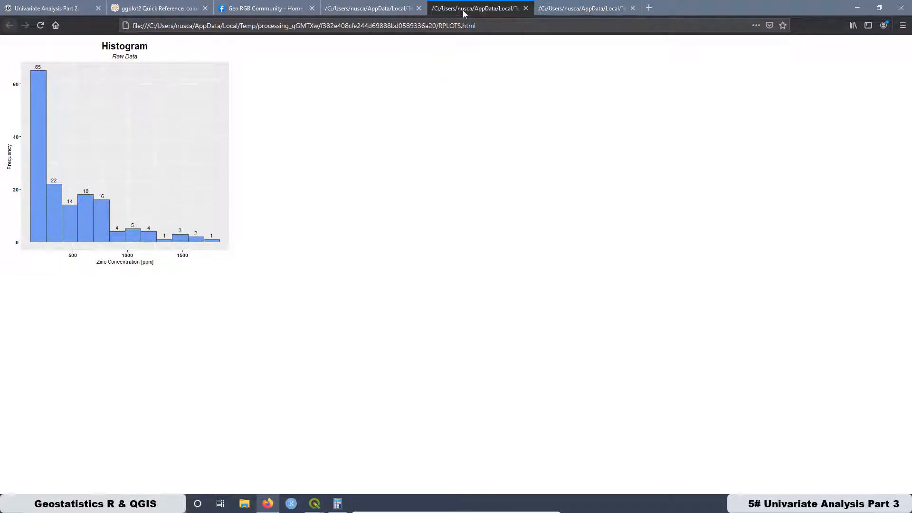
left_click(551, 13)
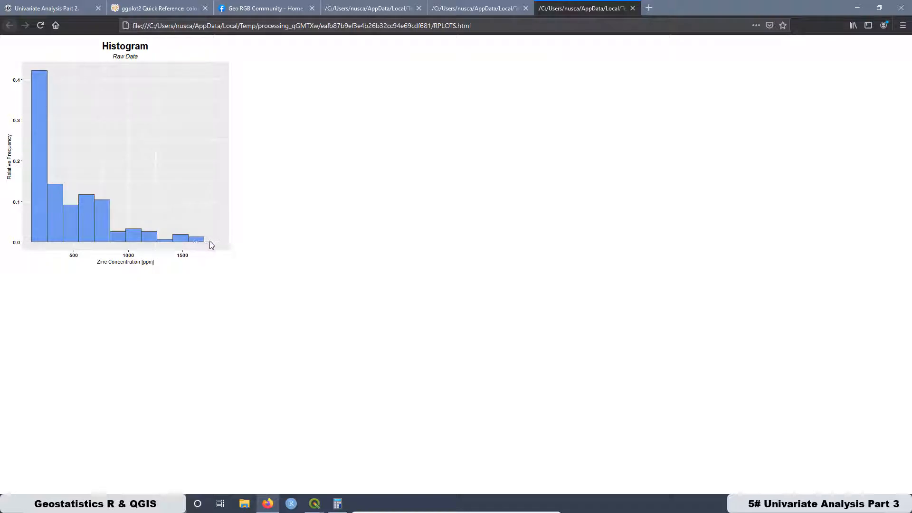
left_click(486, 10)
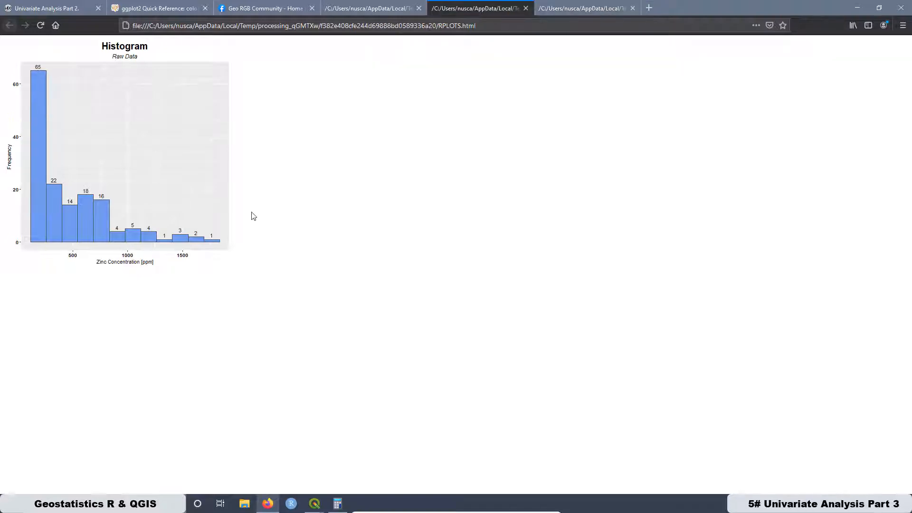
left_click(568, 11)
- Back in QGIS, extend the interval 143.833333 with more repeating 3 decimals and rerun the relative frequency tool
left_click(314, 503)
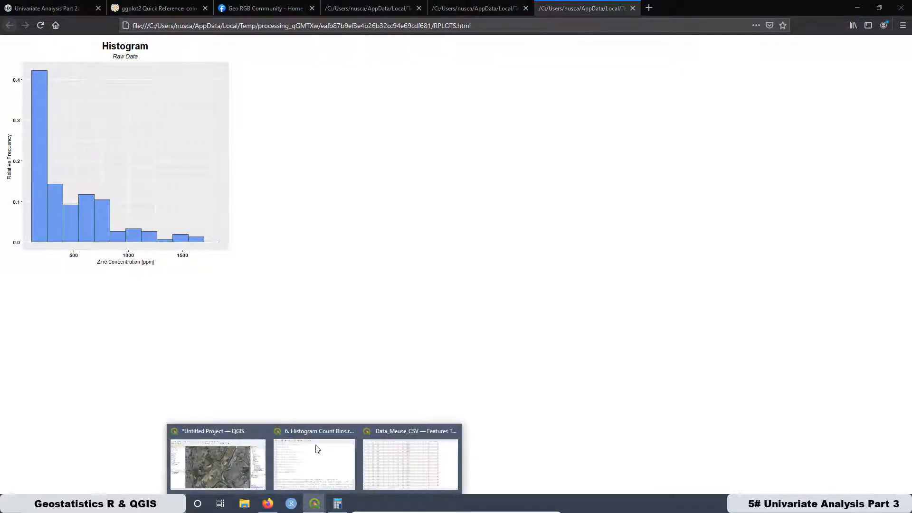
left_click(201, 430)
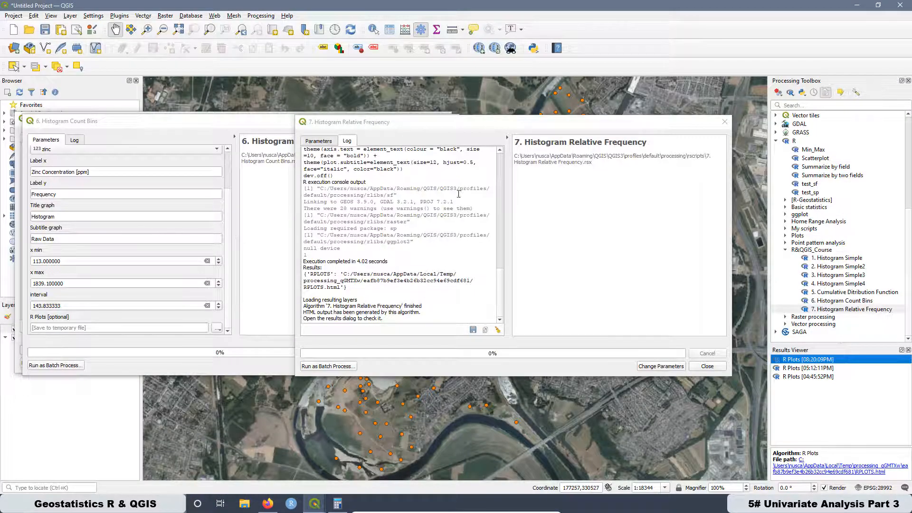
left_click(314, 142)
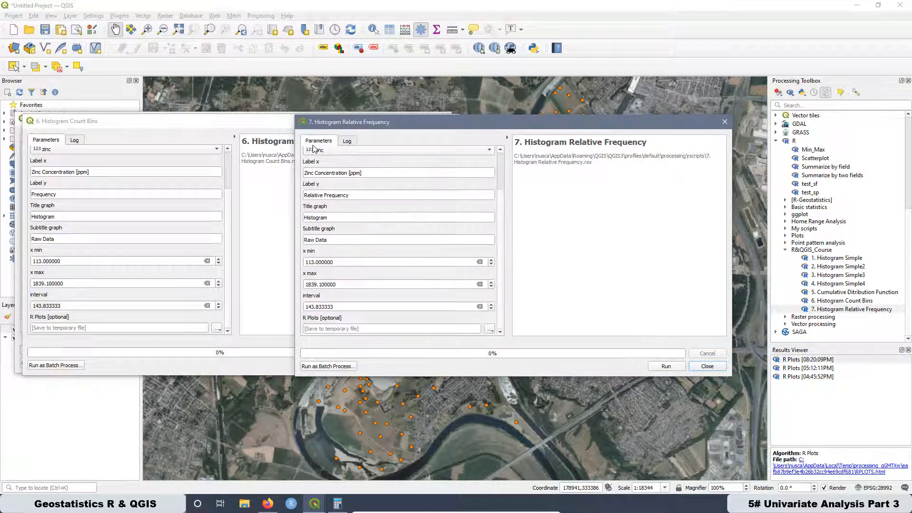
left_click(335, 306)
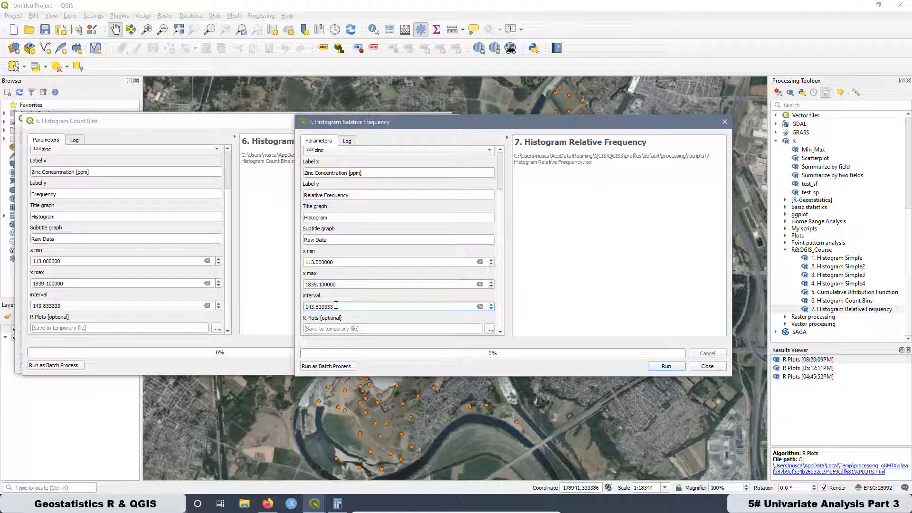
type("3333333333")
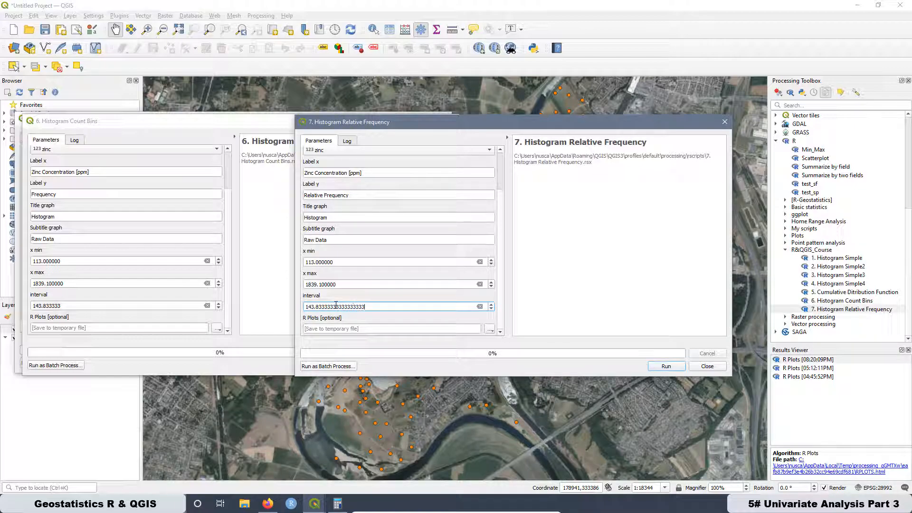
type("3")
left_click(666, 366)
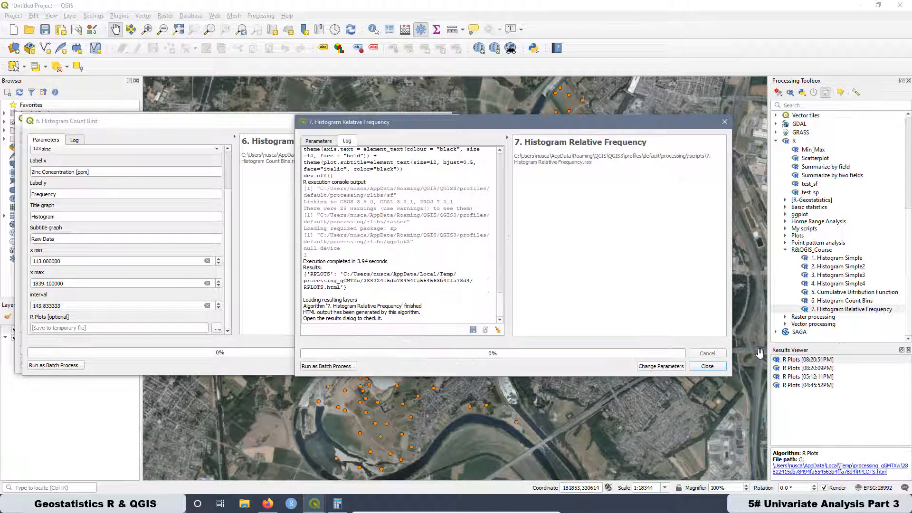
- Open the newest R plot from the results and close the previous relative frequency plot in the browser
double_click(793, 361)
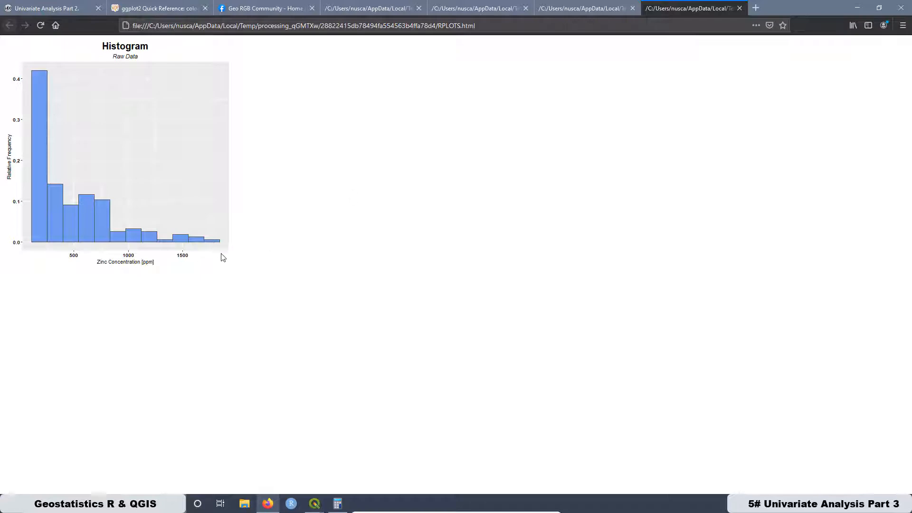
left_click(584, 9)
left_click(632, 8)
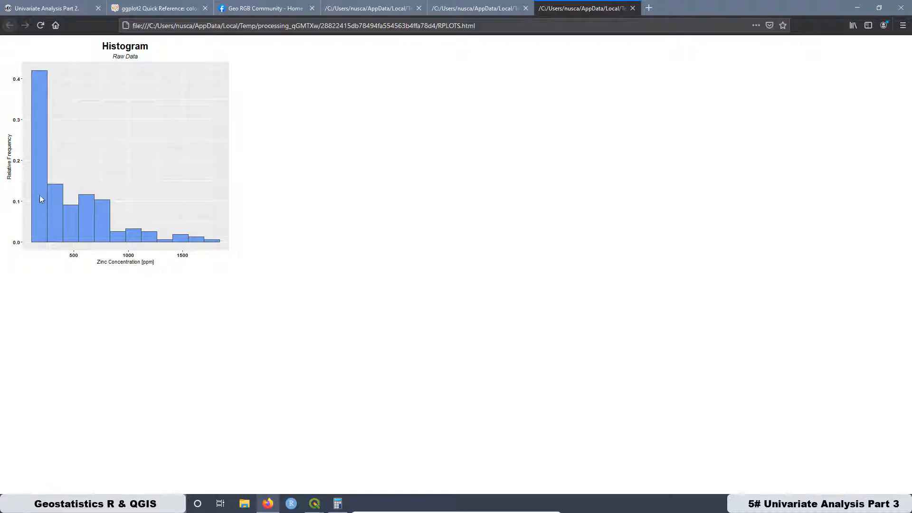
- Launch OpenOffice, create a blank spreadsheet and move its window away from the browser's tab bar
left_click(104, 504)
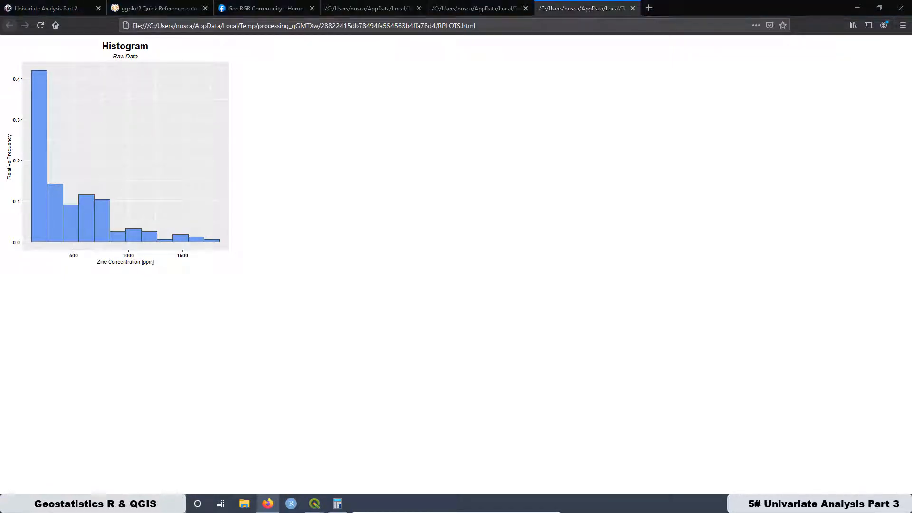
type("ap")
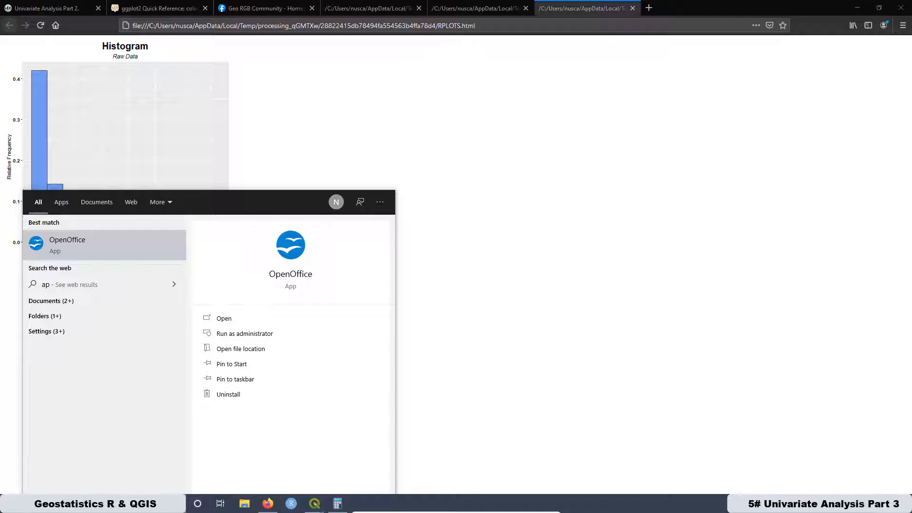
left_click(73, 239)
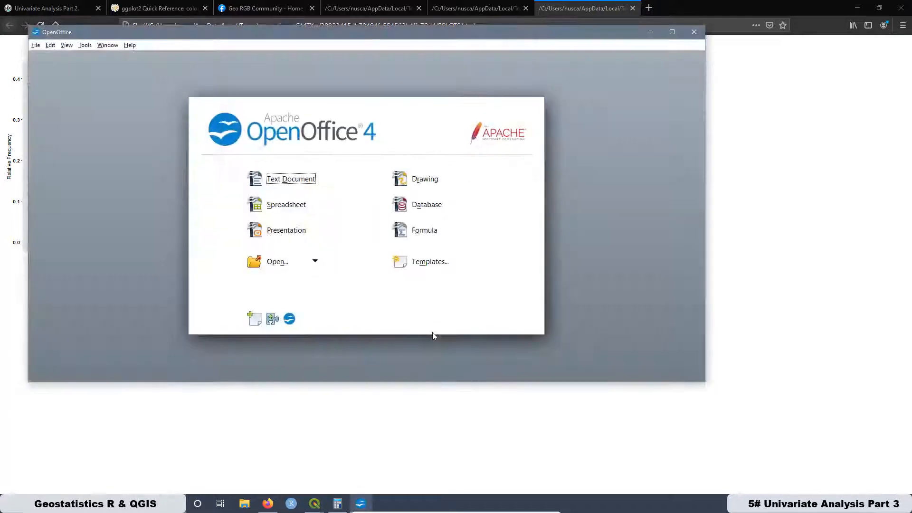
left_click(288, 205)
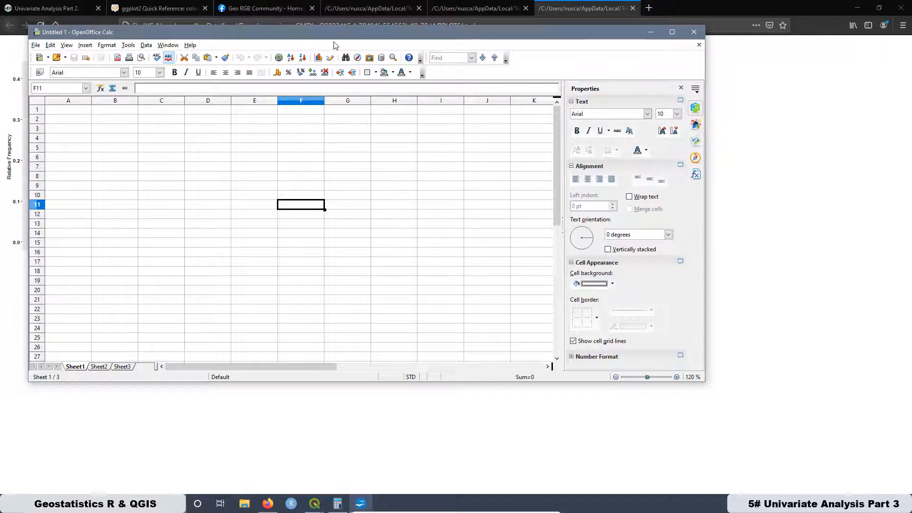
left_click_drag(332, 33, 381, 73)
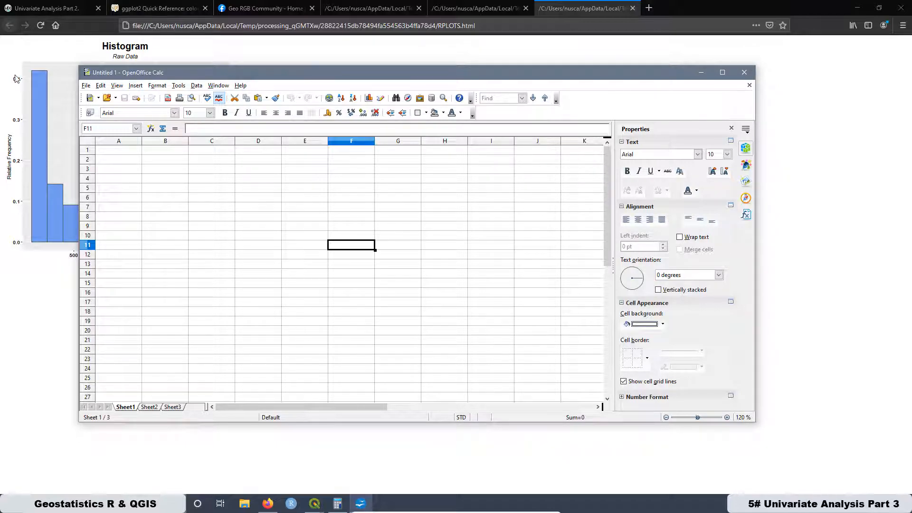
- Open the Open Office website from the Resources page of the giscourse.online site in the browser
left_click(50, 8)
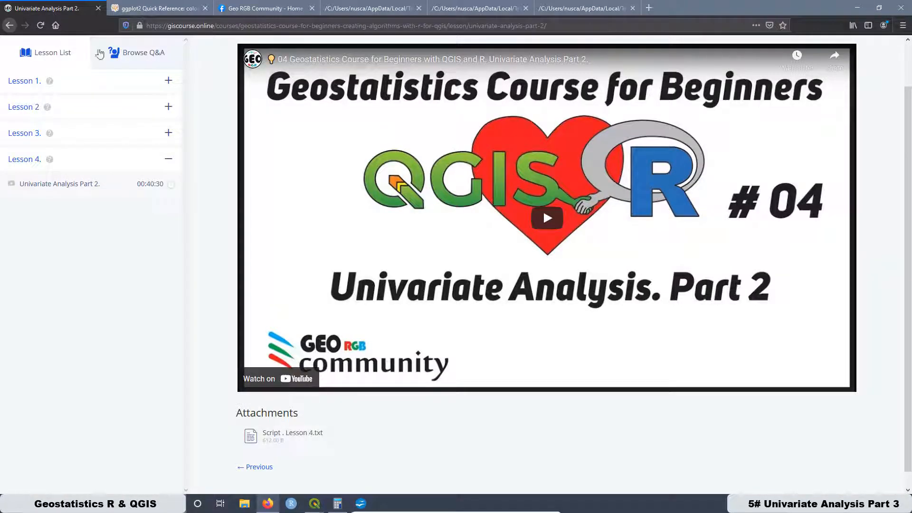
left_click(255, 57)
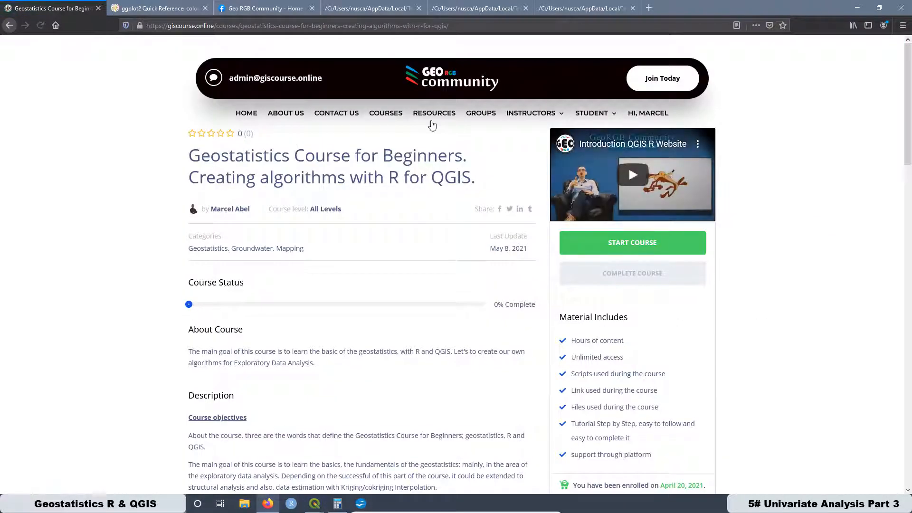
left_click(432, 114)
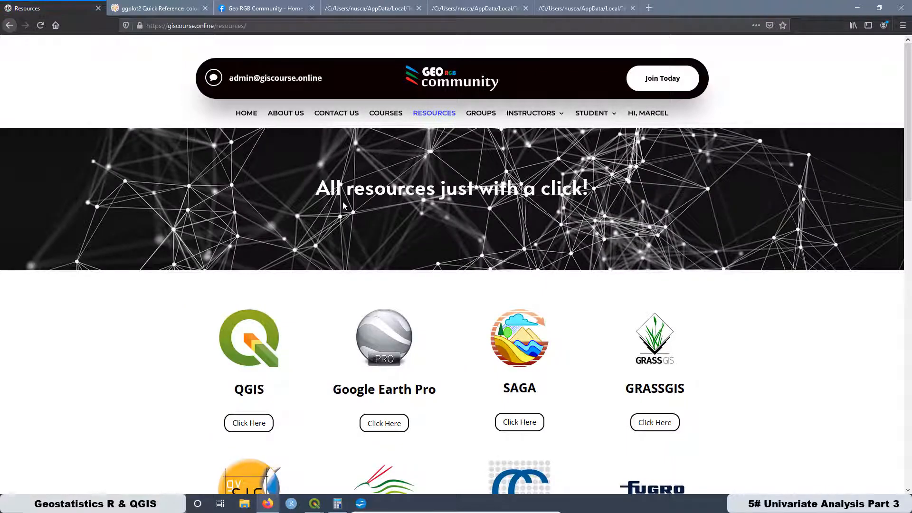
scroll(344, 204, "down", 15)
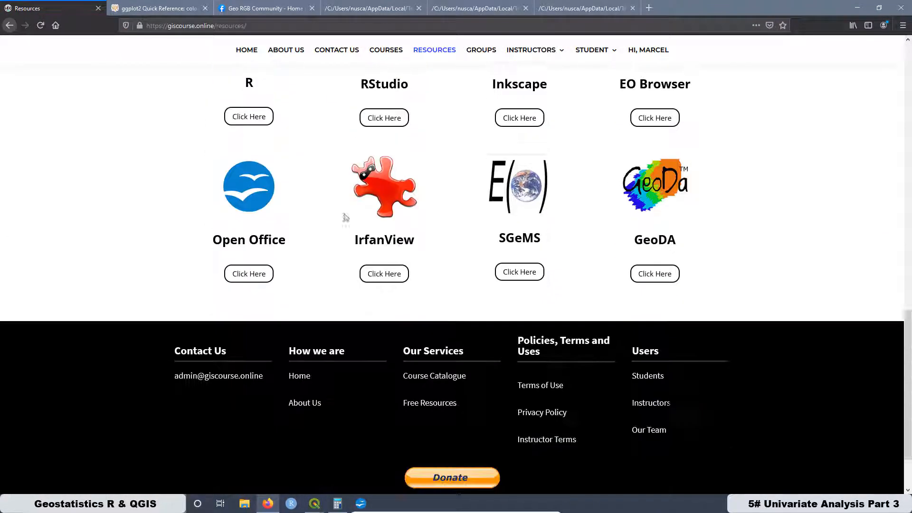
left_click(247, 276)
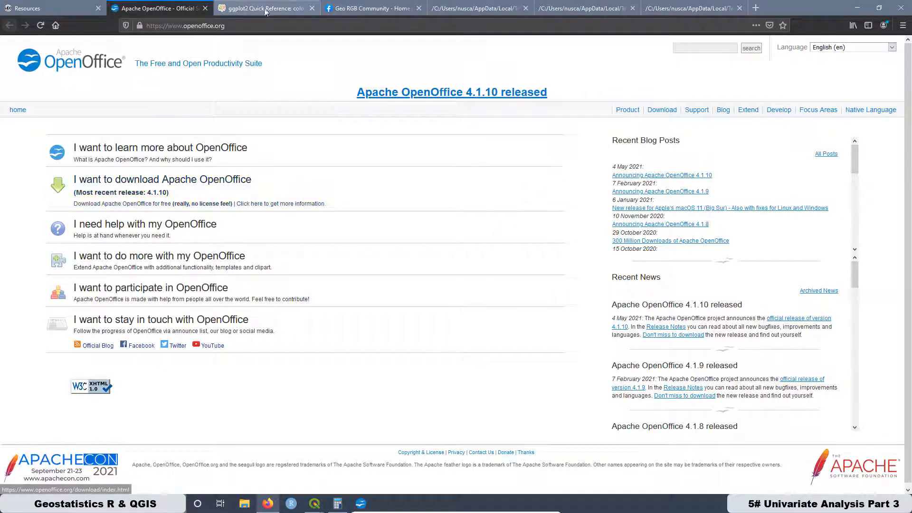
- Arrange the blank OpenOffice Calc spreadsheet beside the zinc count histogram shown in the browser
left_click(857, 8)
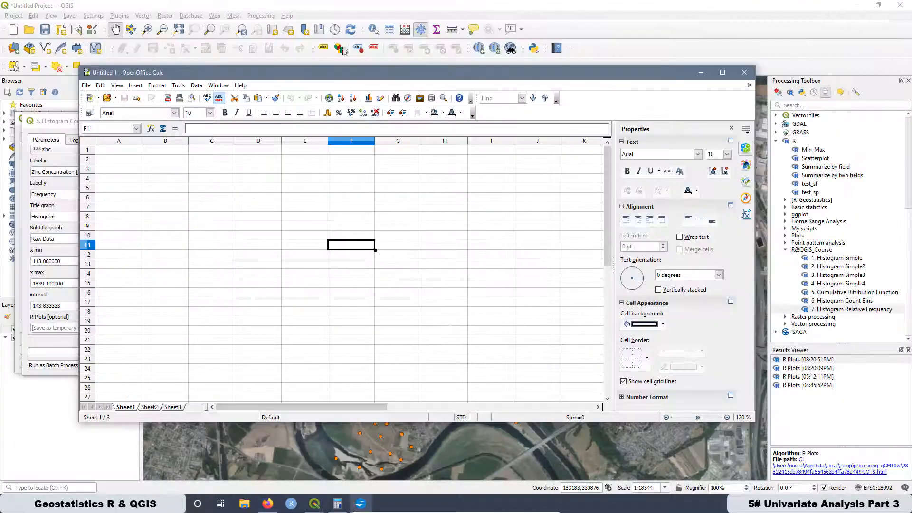
left_click_drag(500, 78, 661, 78)
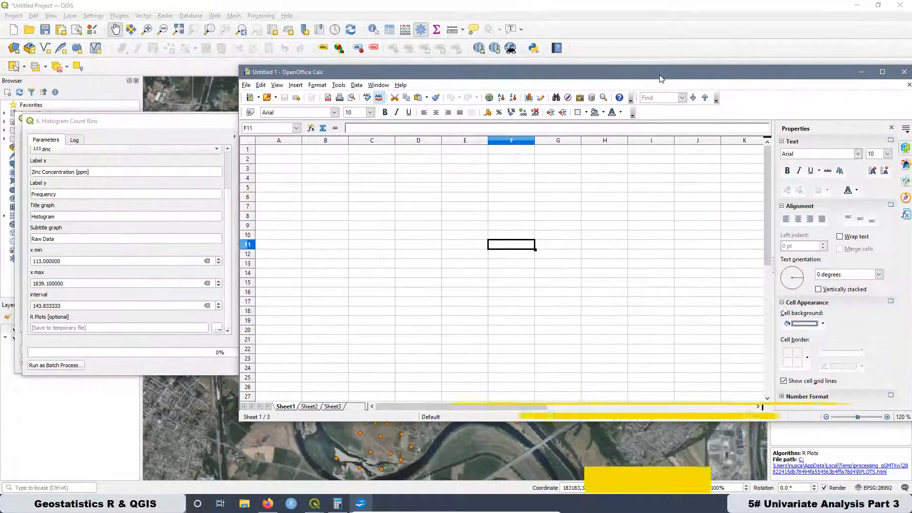
left_click(267, 504)
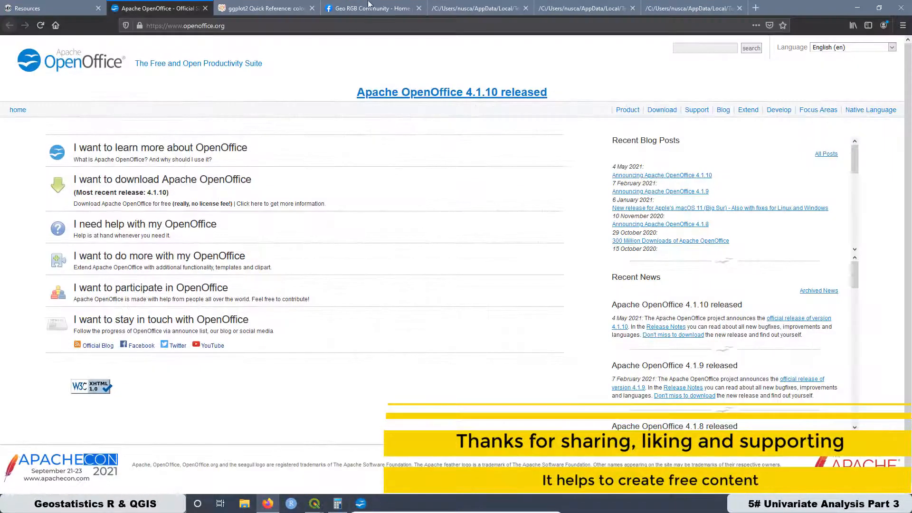
left_click(579, 9)
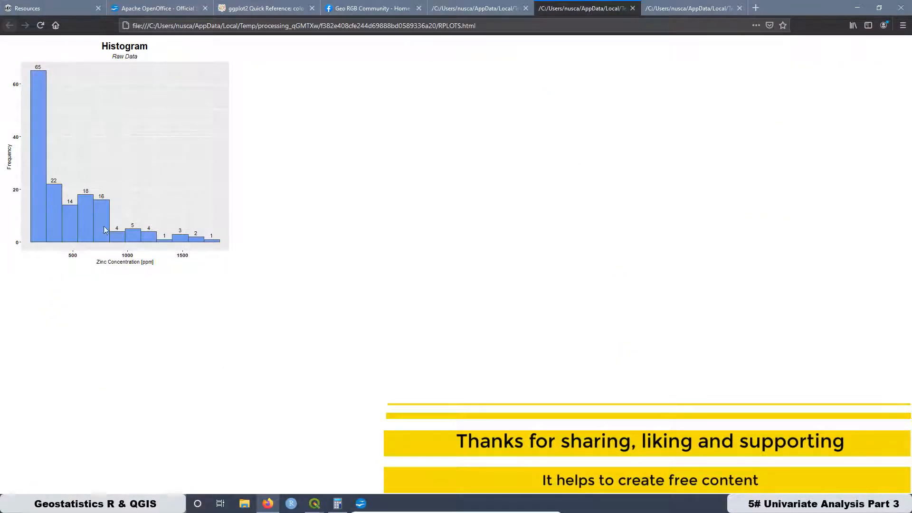
left_click(361, 504)
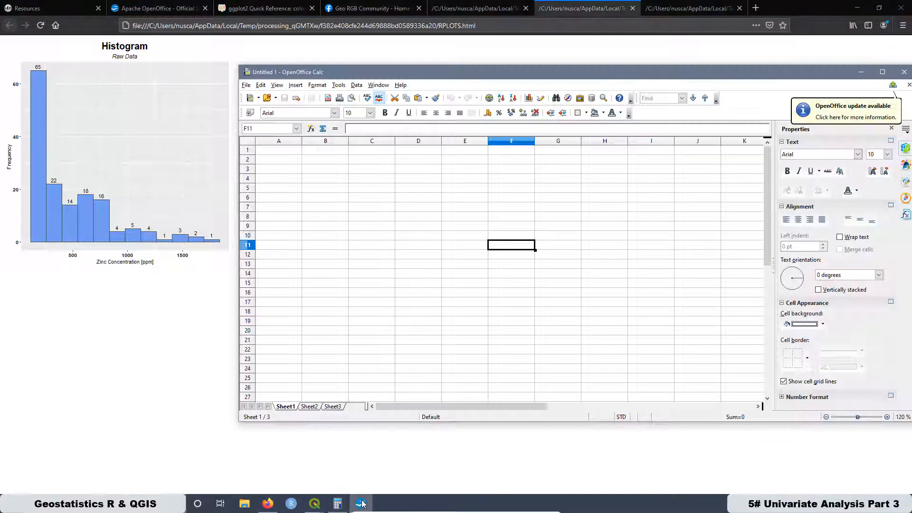
- Enter the histogram bin counts 65, 22, 14, 18, 16, 4, 5, 4, 1, 3, 2 and 1 in cells C4 to C15
left_click(366, 181)
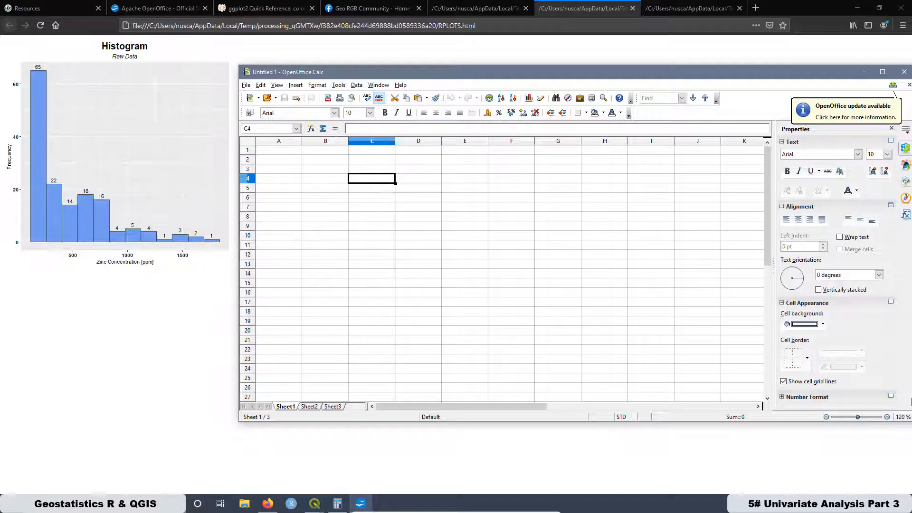
type("65 22 14 18 16 4 5 4 1")
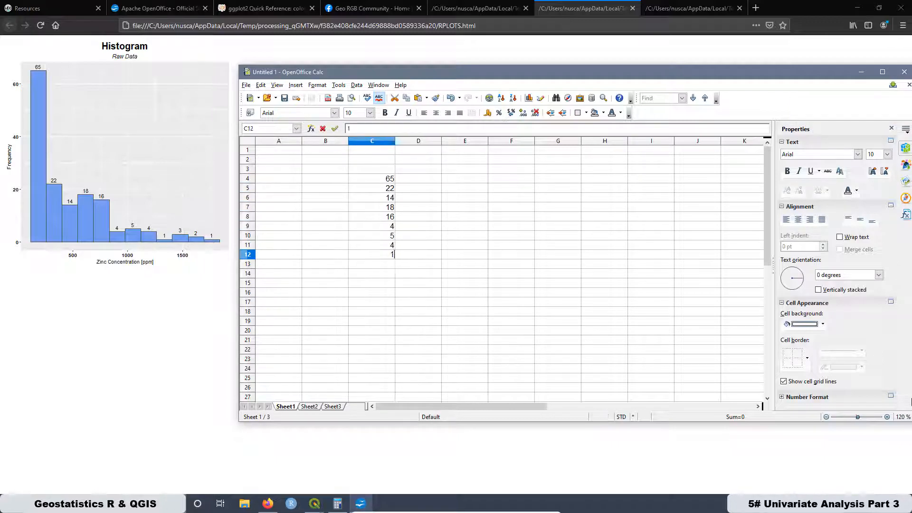
key("Return")
type("3")
key("Return")
type("2")
key("Return")
type("1")
key("Return")
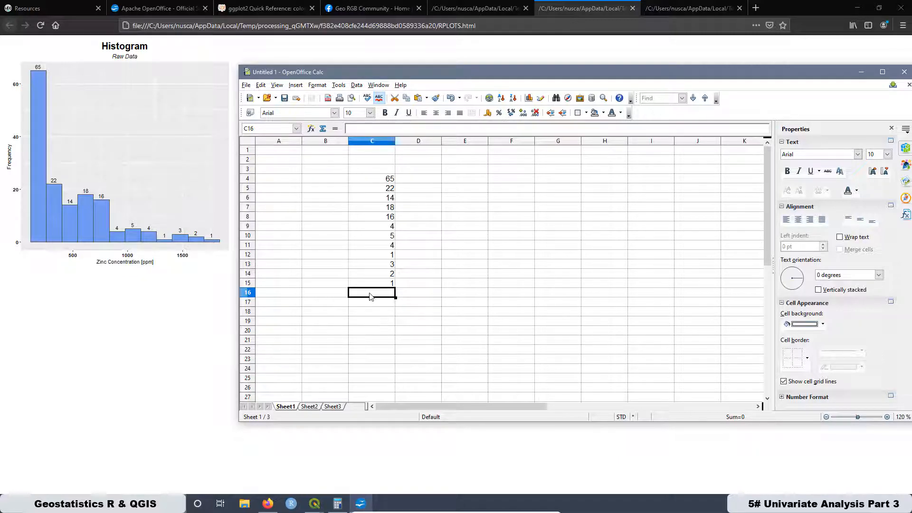
- Total the bin counts in cell C16 with the formula =SUM(C4:C15)
type("=SUM")
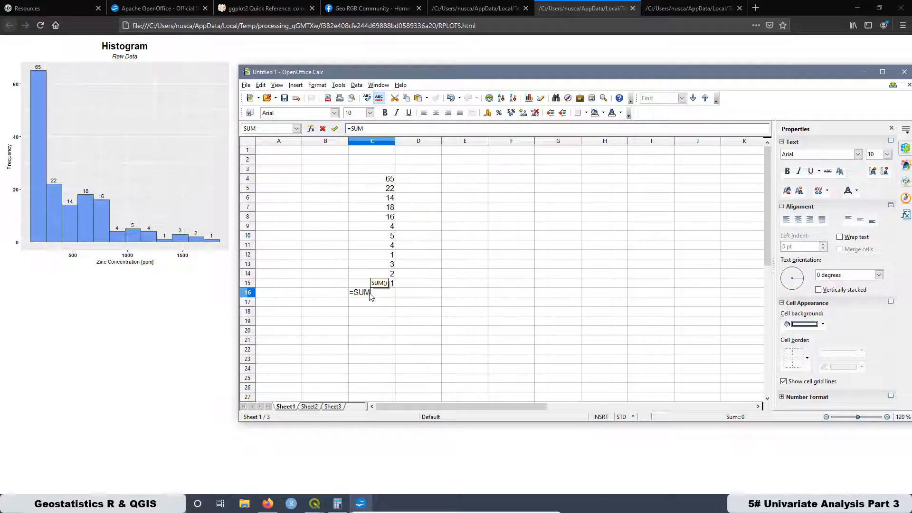
type("(")
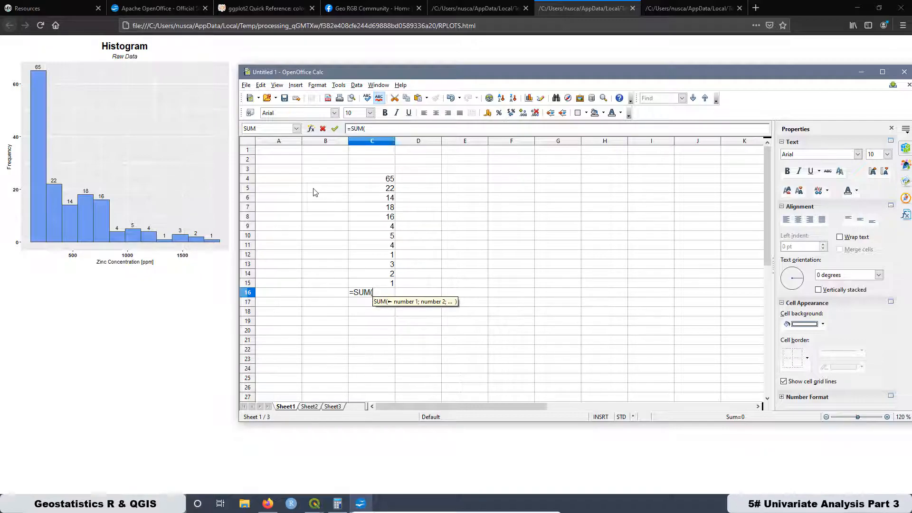
left_click(388, 179)
left_click(416, 208)
left_click_drag(384, 182, 387, 284)
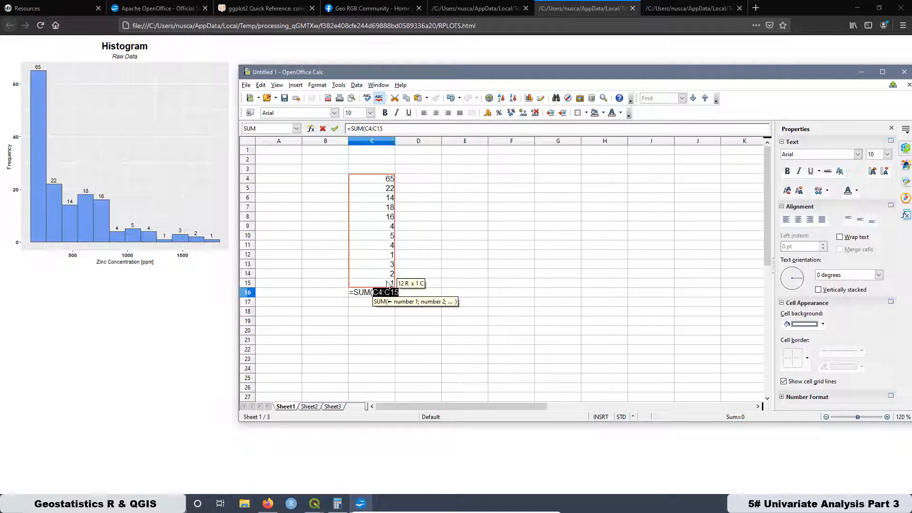
type(")")
key("Return")
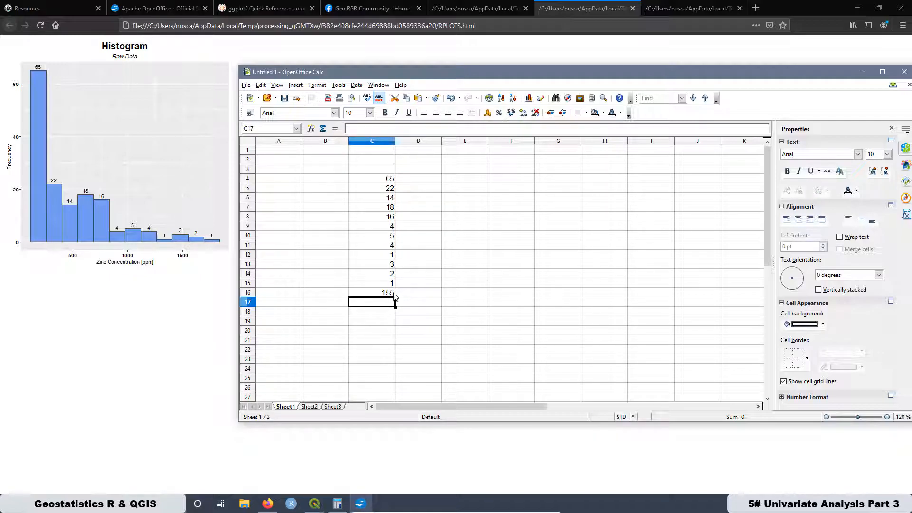
- Check the number of records in the zinc-sorted Data_Meuse_CSV attribute table in QGIS, then return to the spreadsheet
left_click(314, 504)
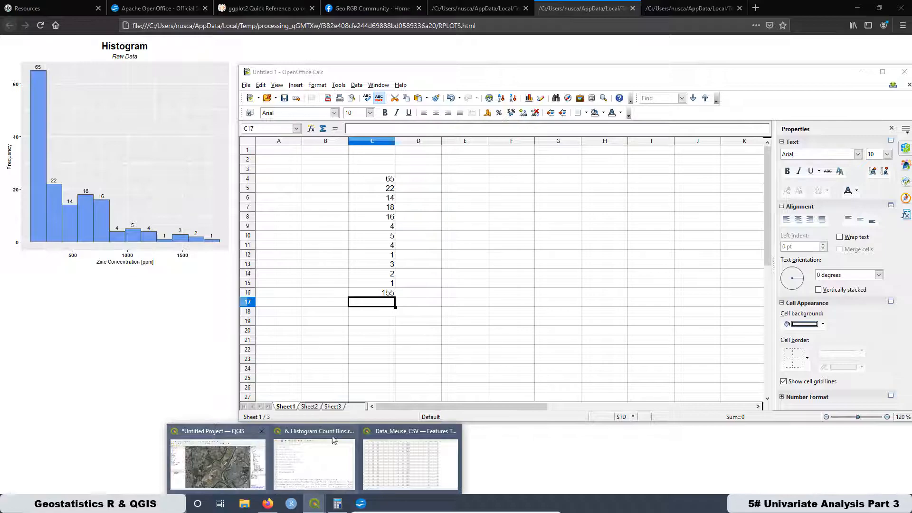
left_click(375, 442)
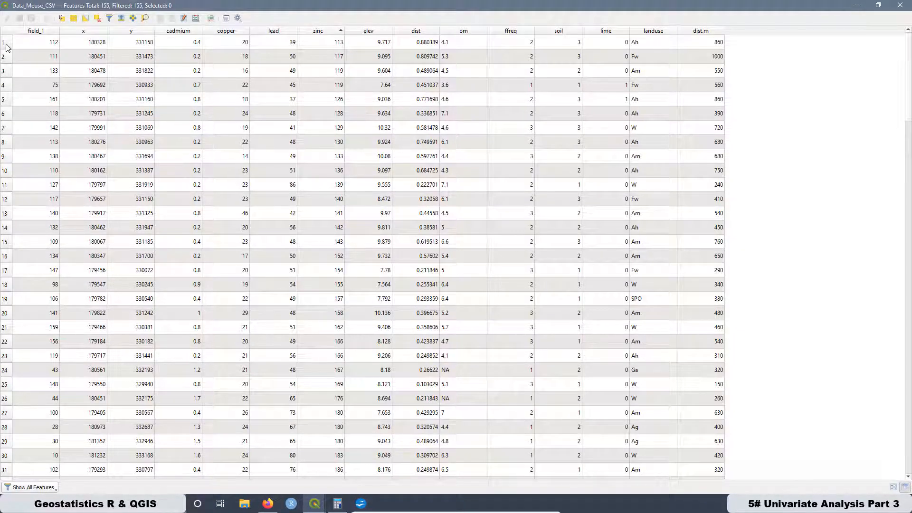
scroll(42, 84, "down", 20)
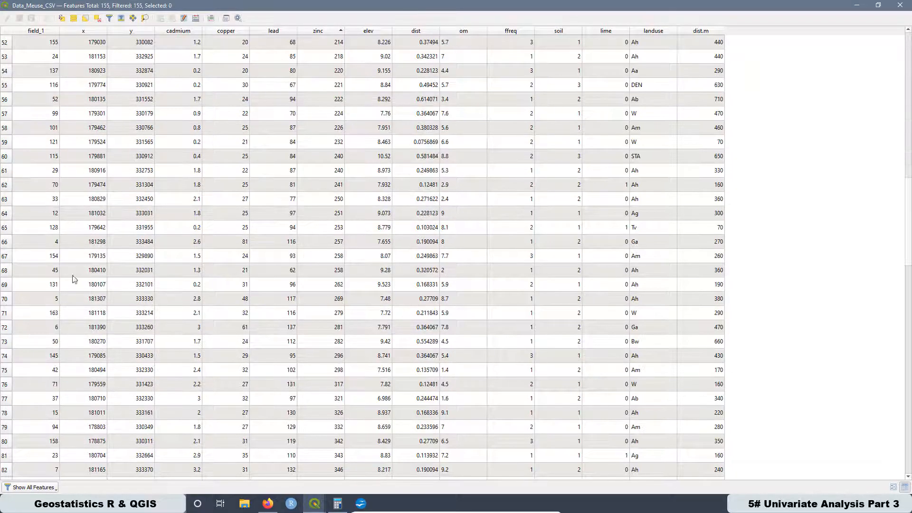
scroll(76, 283, "down", 7)
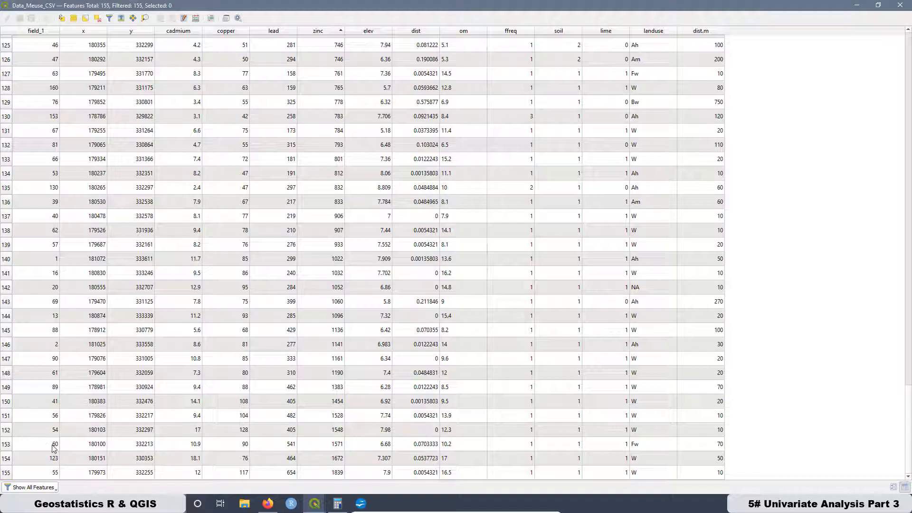
scroll(204, 326, "up", 18)
scroll(204, 326, "up", 20)
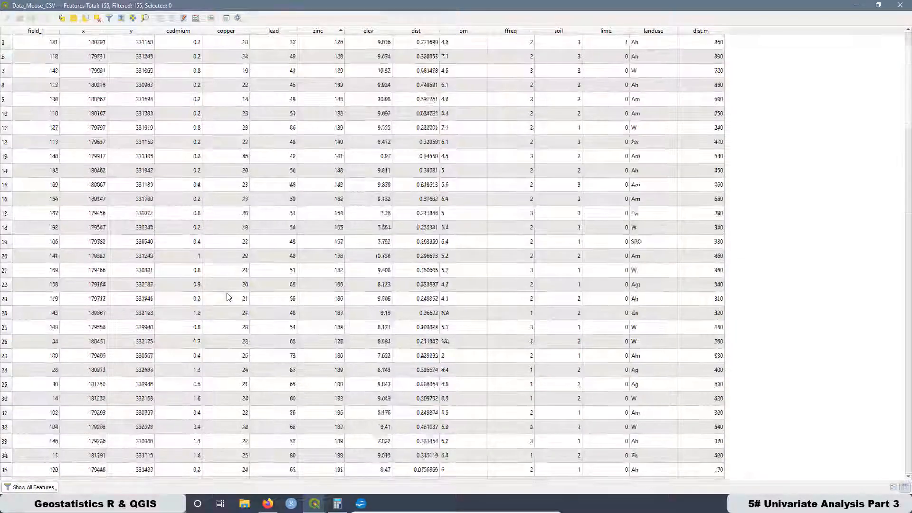
left_click(857, 6)
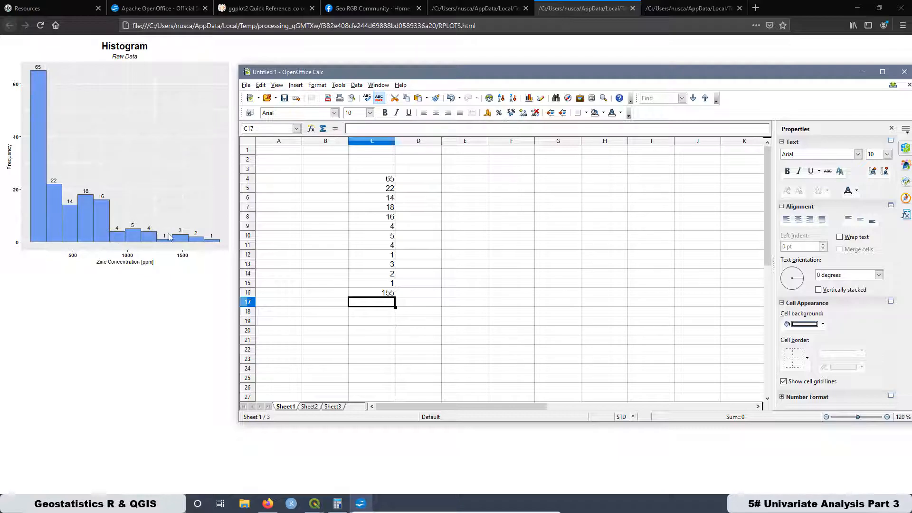
- Set up the percentage proportion with 155 in F4, 100 in G4, 65 in F5 and x in G5
left_click(514, 184)
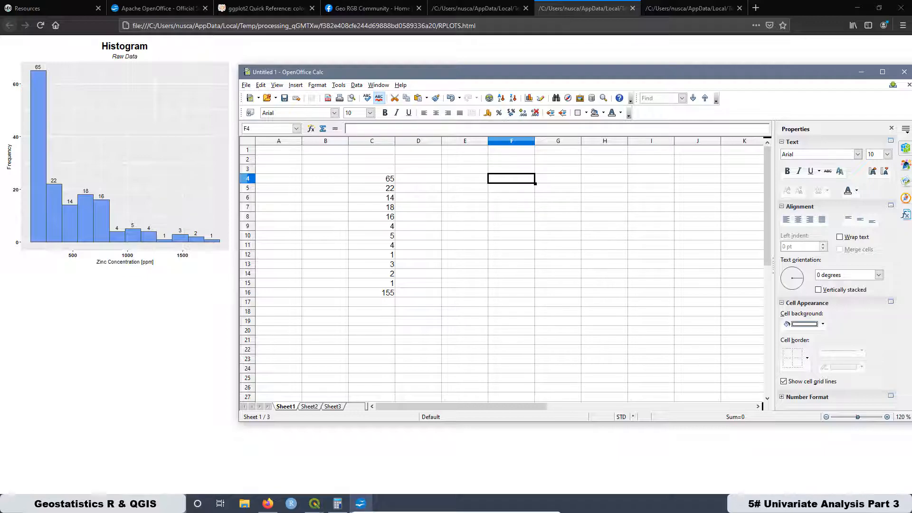
type("155")
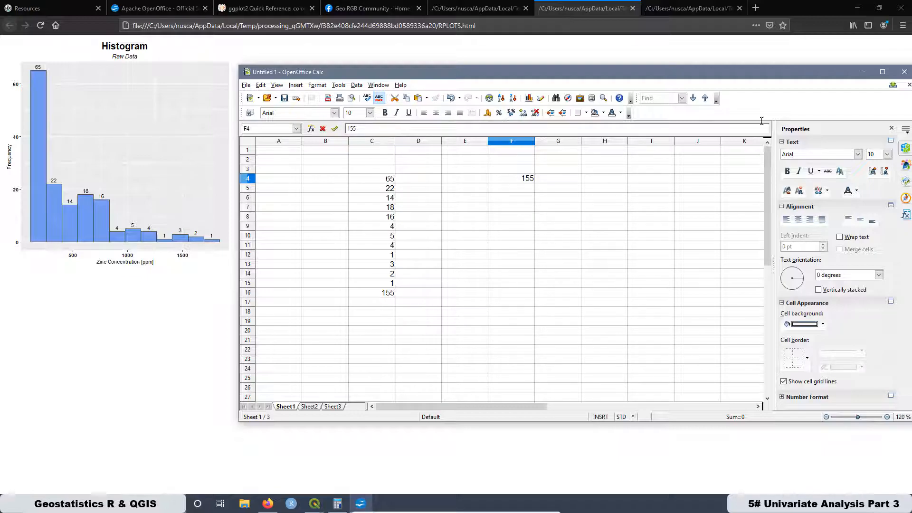
left_click(560, 186)
type("100")
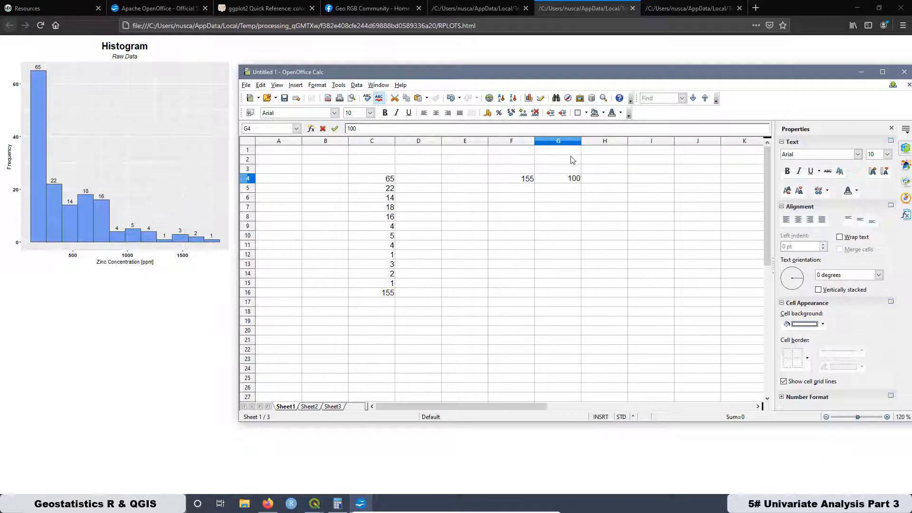
left_click(522, 192)
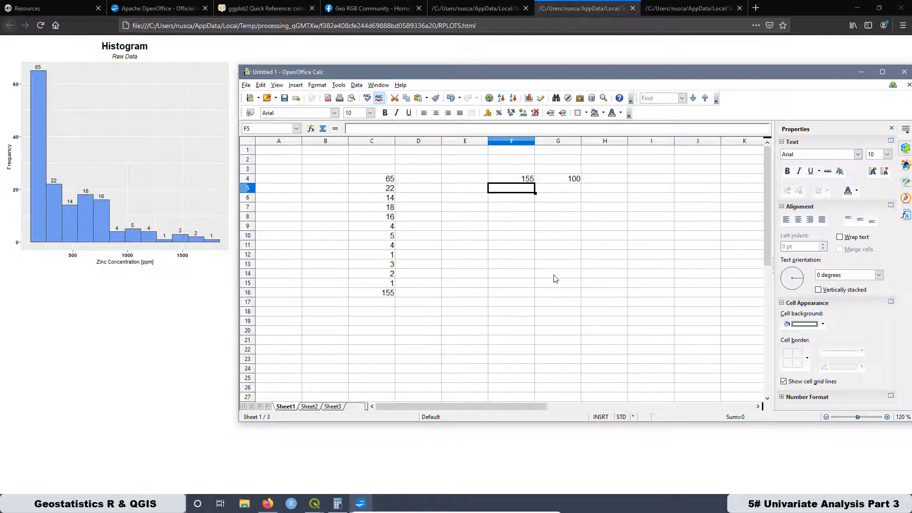
type("65")
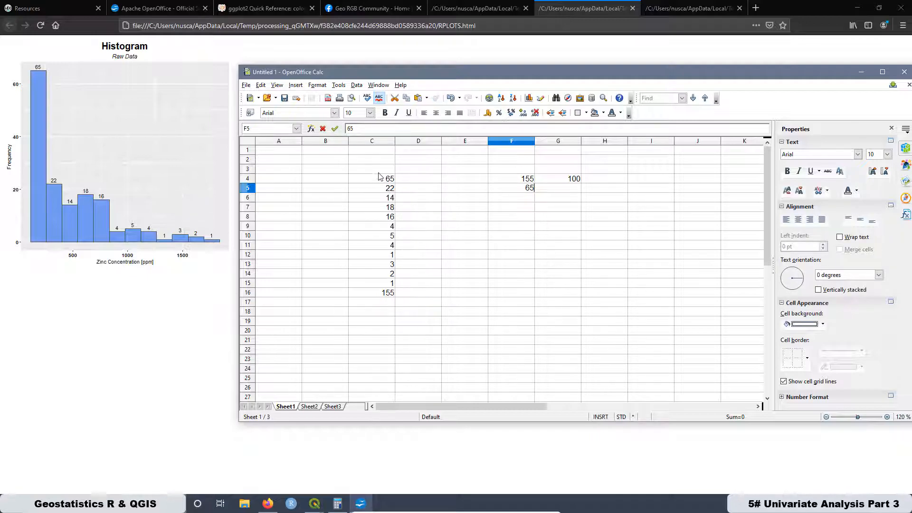
left_click(569, 190)
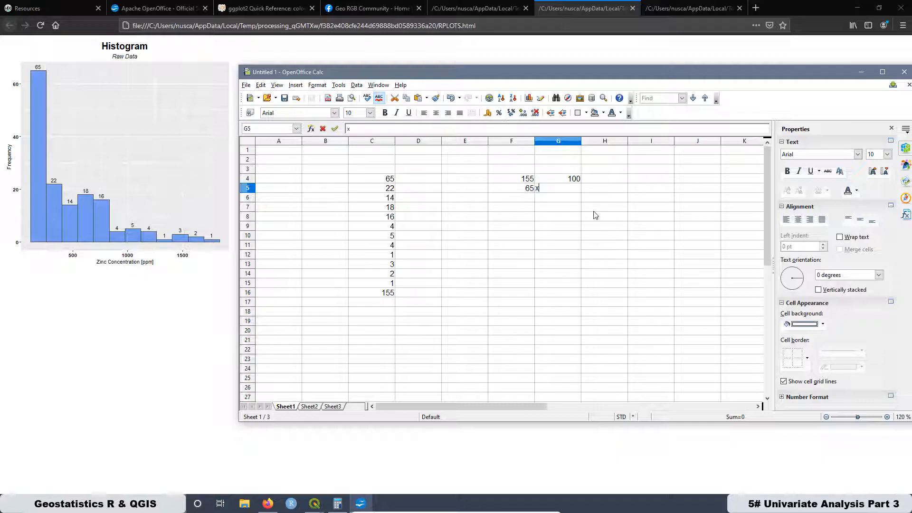
left_click(545, 209)
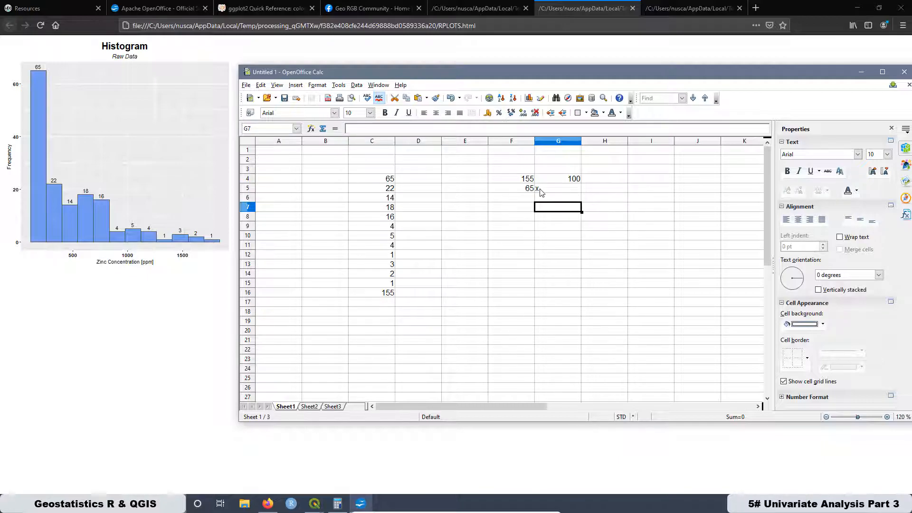
- Calculate the first bin's percentage in cell H4 with the formula =(65*100)/155
left_click(591, 180)
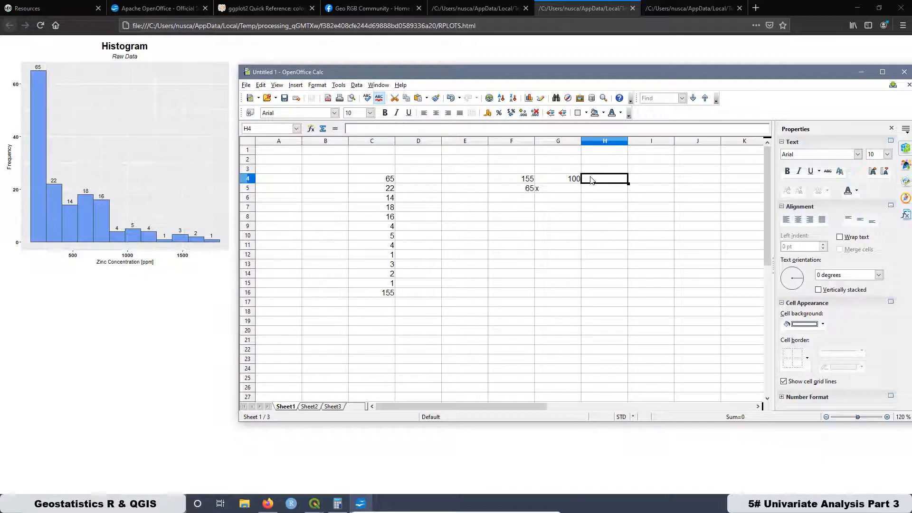
type("=(65*100)/155")
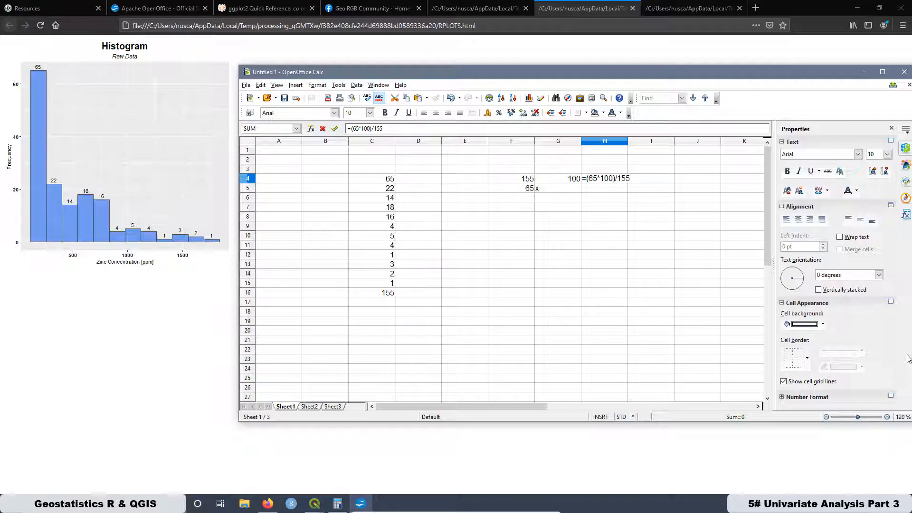
key("Return")
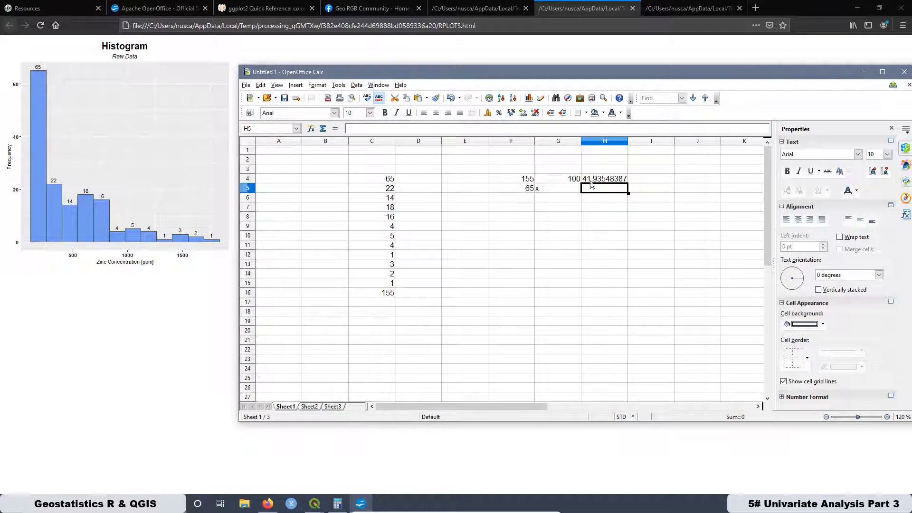
- Copy cell H4 and paste only its formula into cell D4, excluding text, numbers and dates
left_click(633, 229)
left_click(599, 179)
right_click(599, 179)
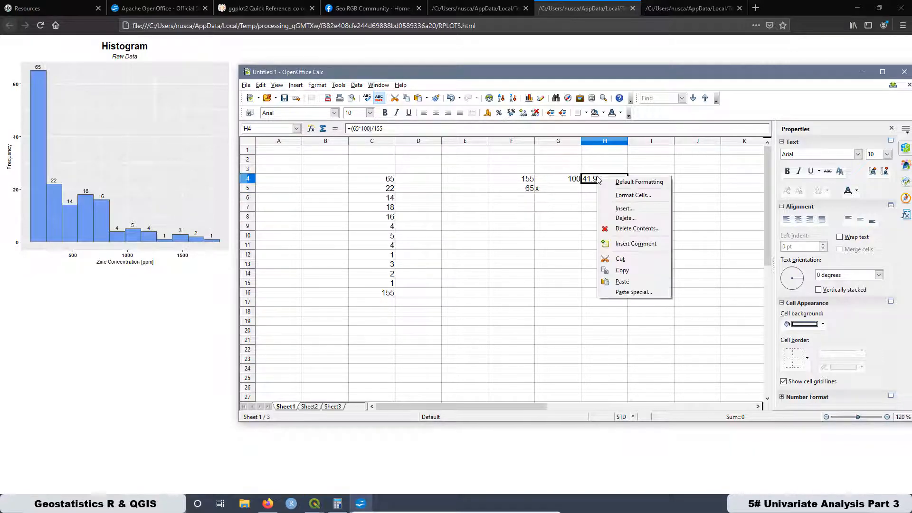
left_click(623, 271)
left_click(418, 179)
right_click(418, 179)
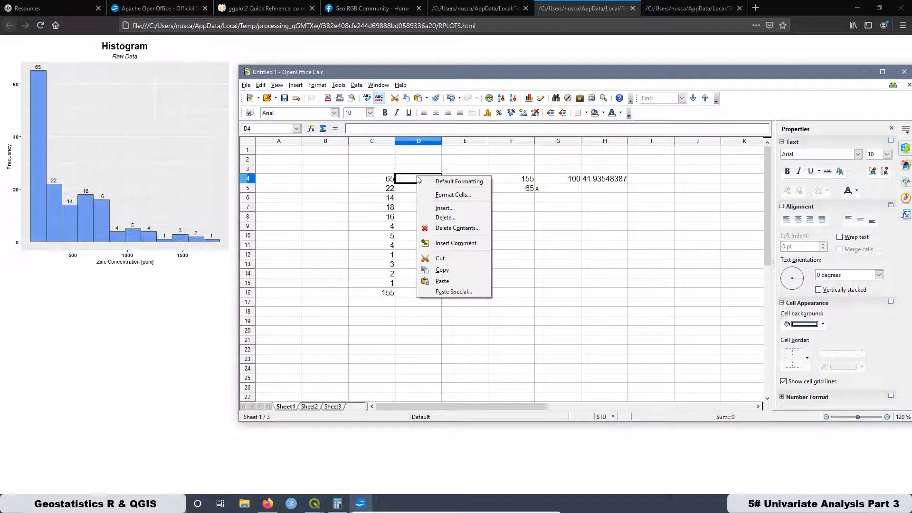
left_click(452, 291)
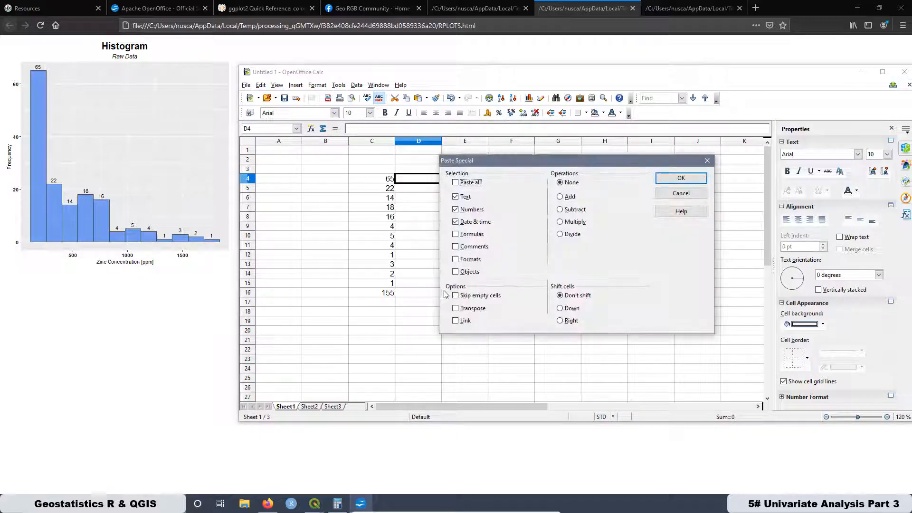
left_click(456, 233)
left_click(455, 222)
left_click(455, 209)
left_click(456, 197)
left_click(671, 178)
left_click(429, 201)
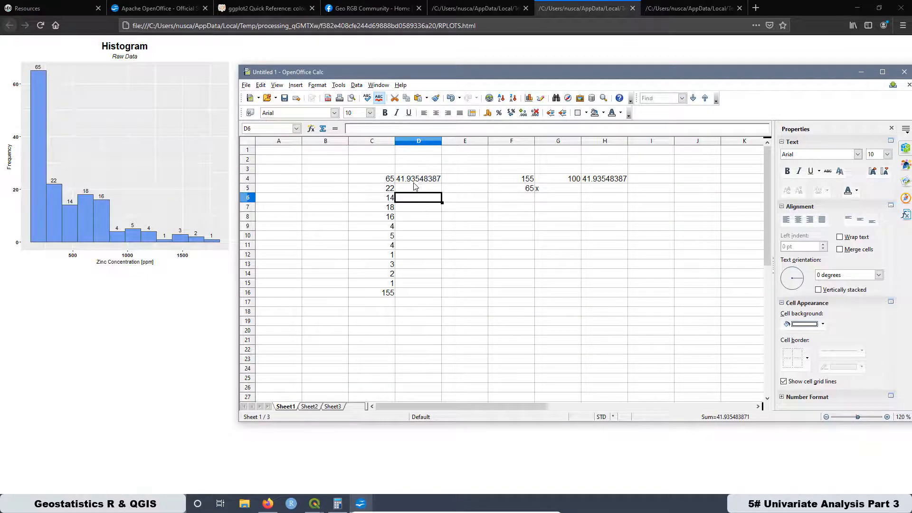
- Replace the constants in D4 with cell references so the formula reads =(C4*100)/C$16
left_click(414, 181)
double_click(414, 180)
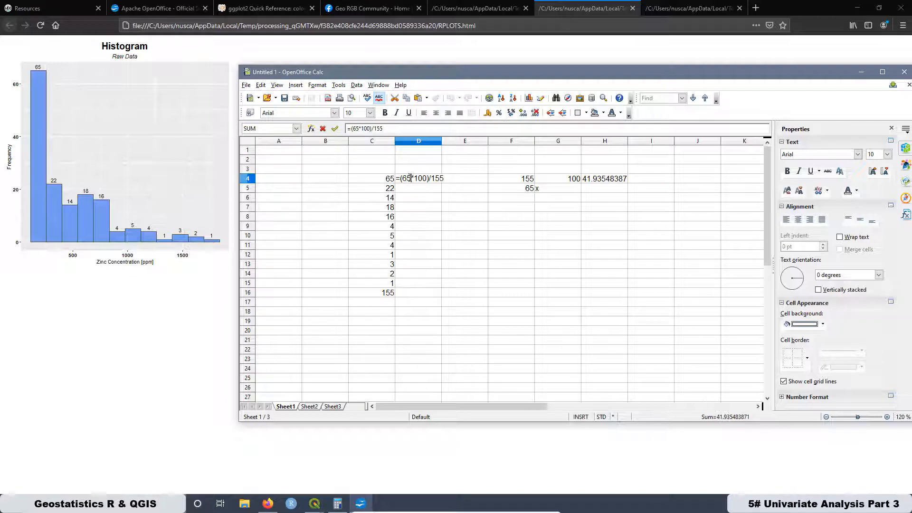
left_click(387, 181)
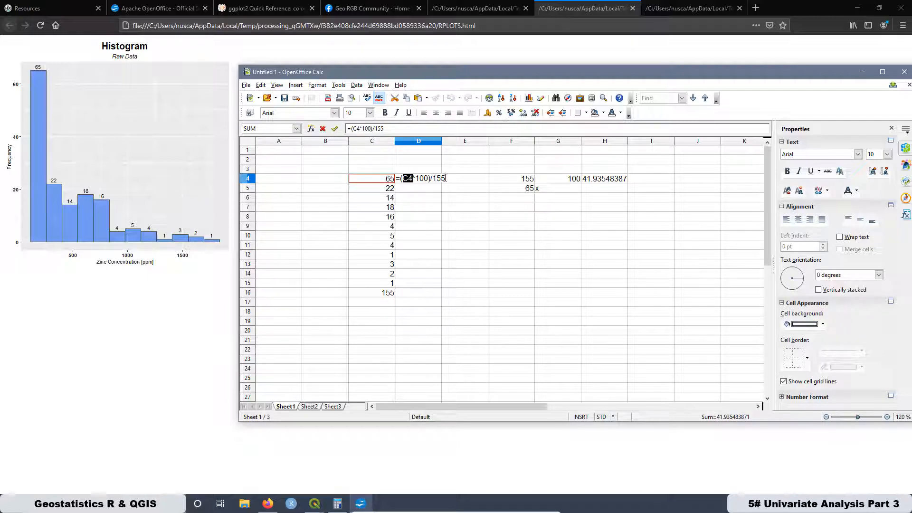
left_click_drag(446, 178, 436, 175)
left_click(386, 293)
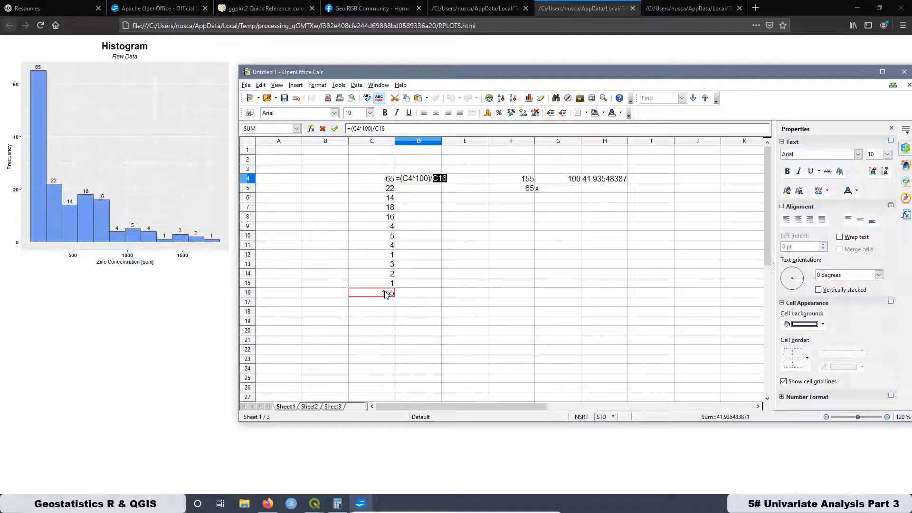
left_click(441, 181)
key("Left")
key("Left")
type("$")
key("Return")
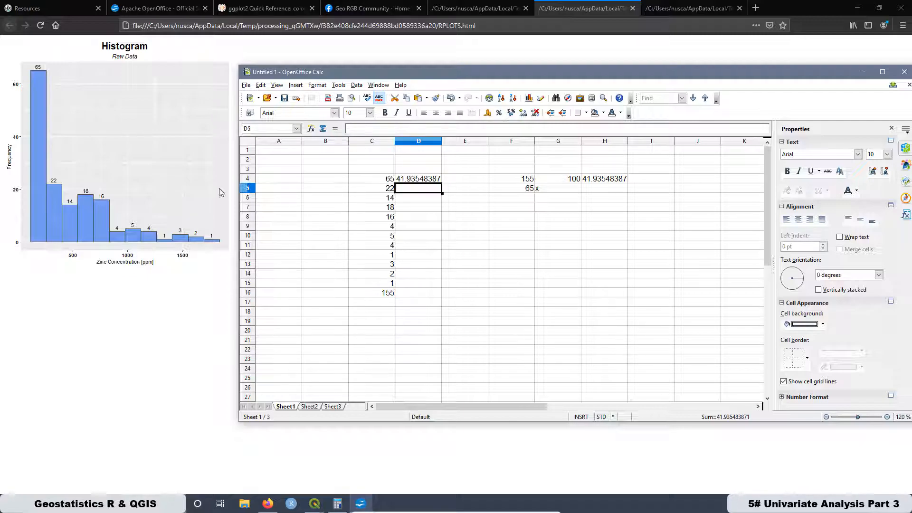
- Fill the D4 percentage formula down through cell D15
left_click(414, 181)
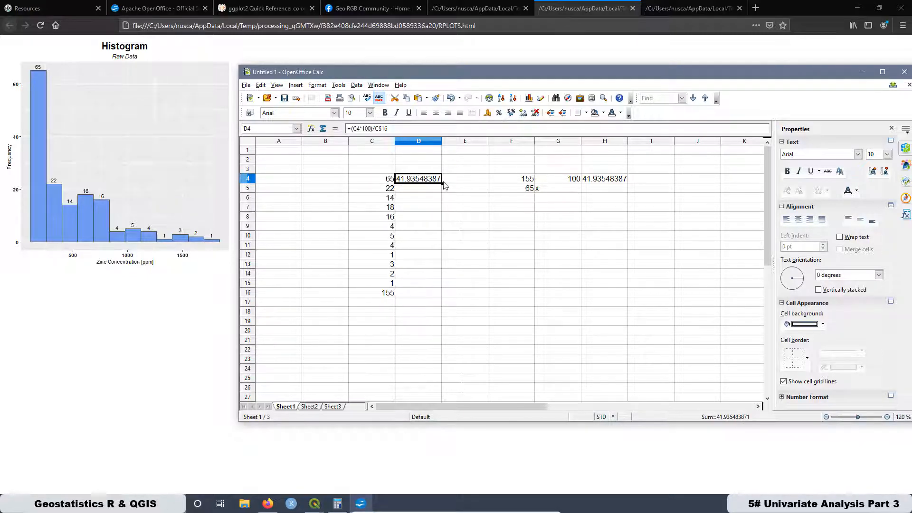
left_click_drag(441, 184, 430, 287)
left_click_drag(430, 343, 428, 353)
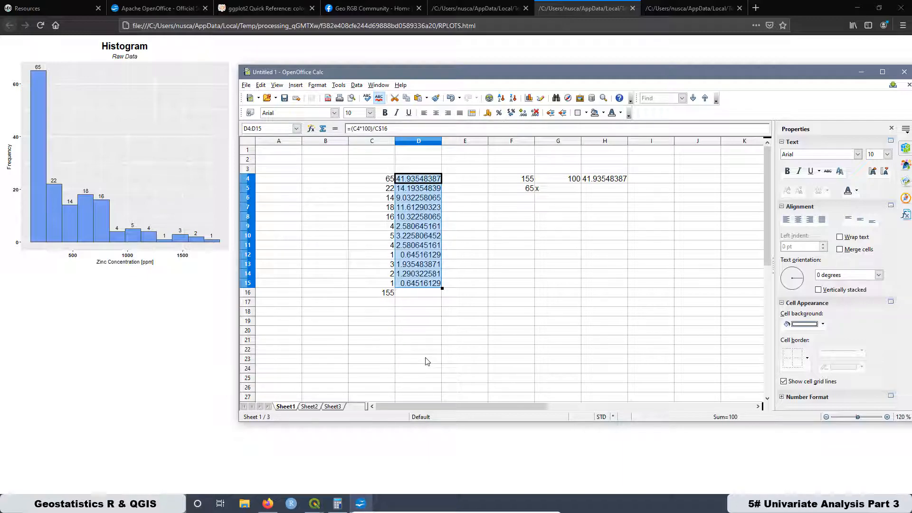
left_click(418, 324)
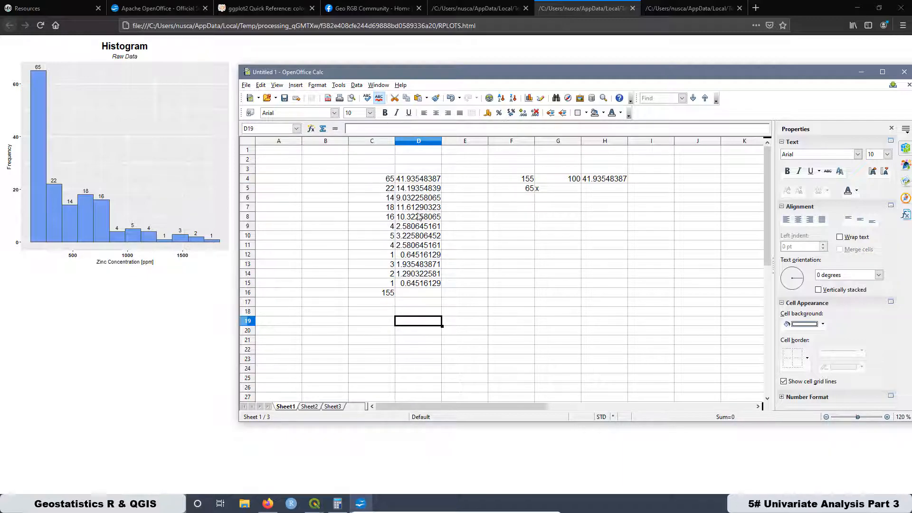
- Extend the sum formula from C16 into D16 to total the percentages
left_click(387, 295)
left_click_drag(431, 296, 440, 308)
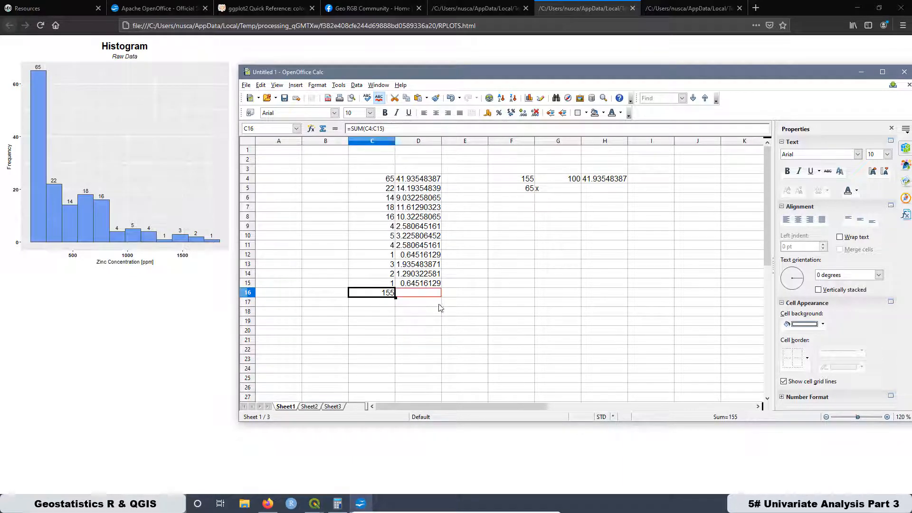
left_click(421, 313)
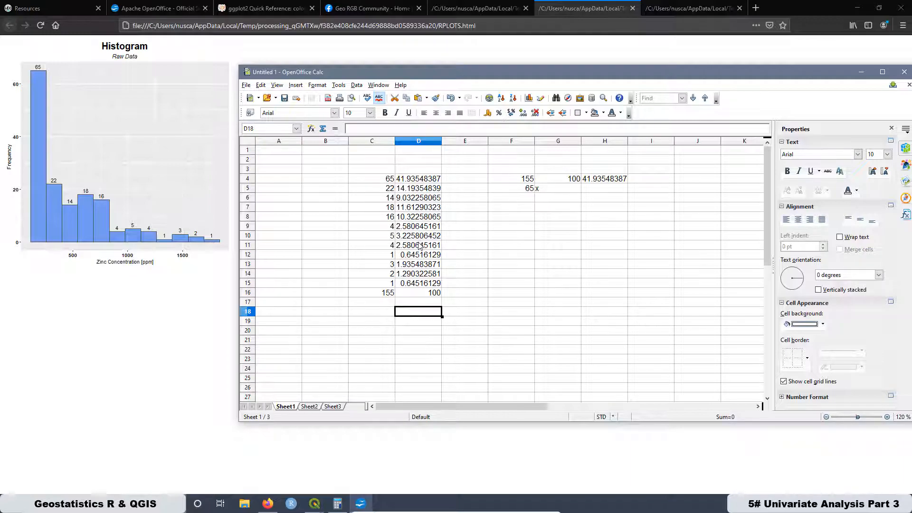
- Compare the relative frequency histogram in the browser with the spreadsheet percentages and the zinc count histogram
left_click(674, 9)
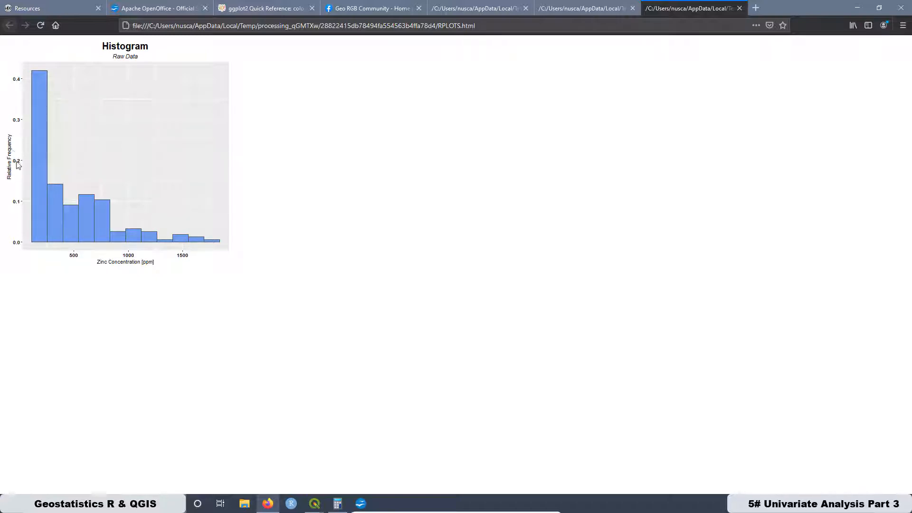
left_click(361, 503)
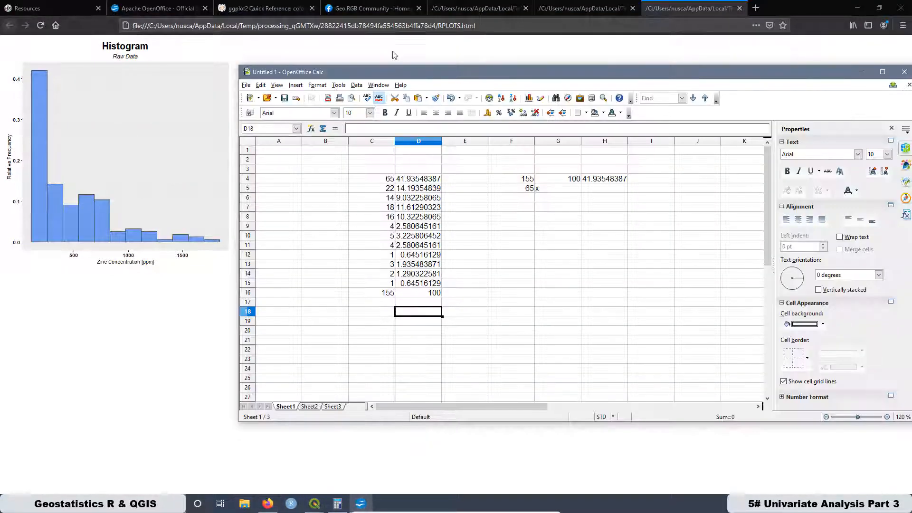
left_click_drag(432, 83, 430, 64)
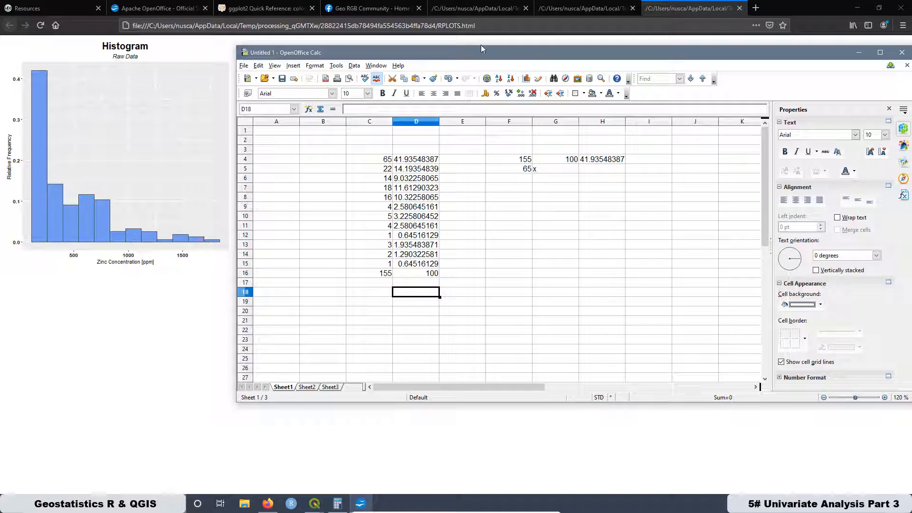
left_click(546, 10)
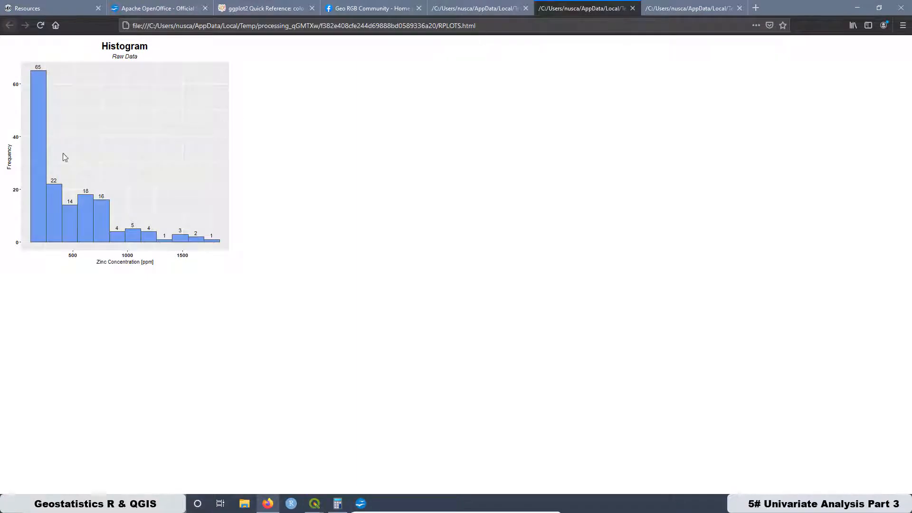
left_click(666, 10)
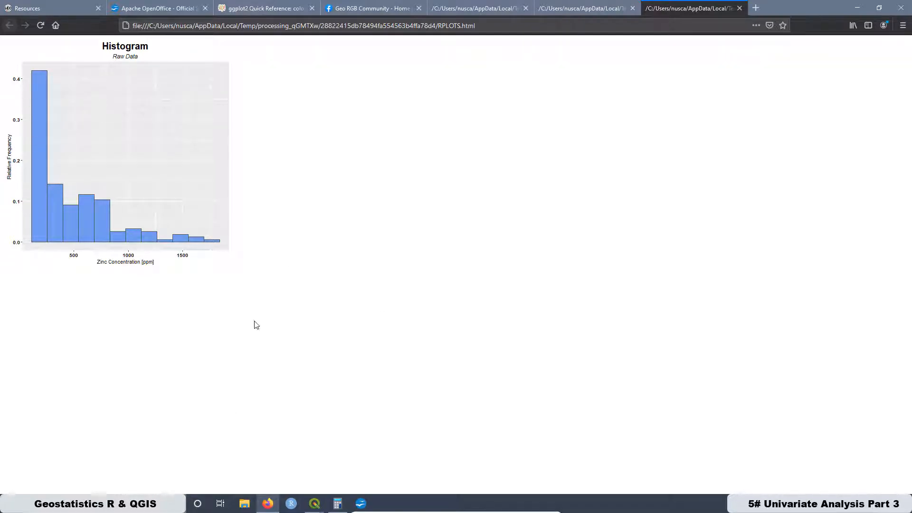
- Switch to QGIS, create a new R script and paste in the copied ggplot2 density histogram code
left_click(315, 505)
left_click(250, 449)
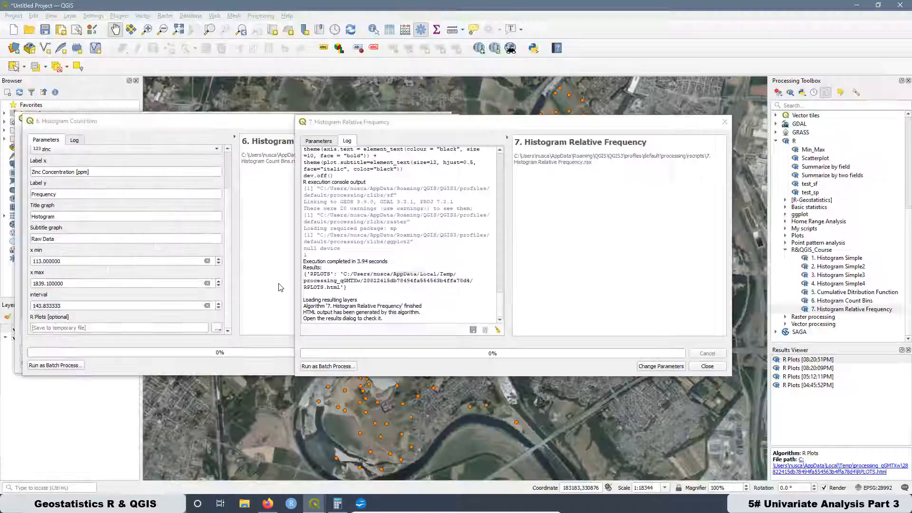
left_click_drag(506, 123, 241, 121)
left_click(791, 95)
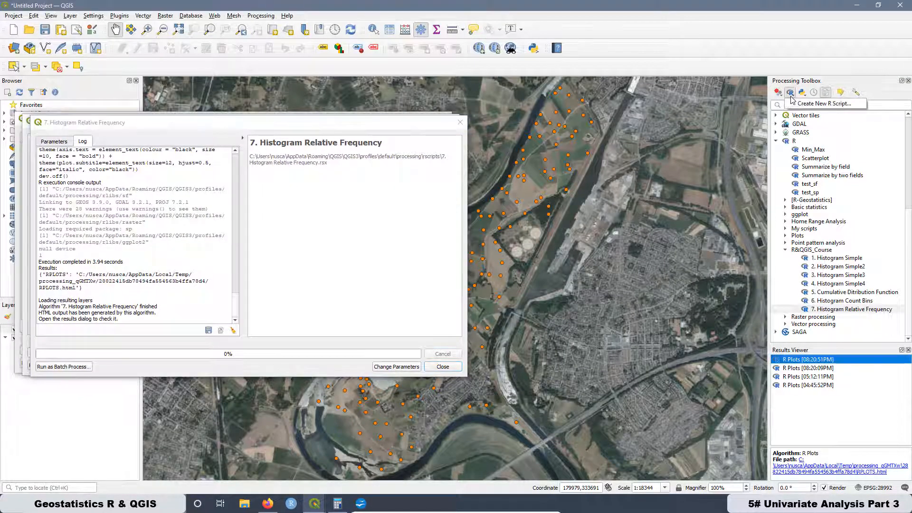
left_click(791, 97)
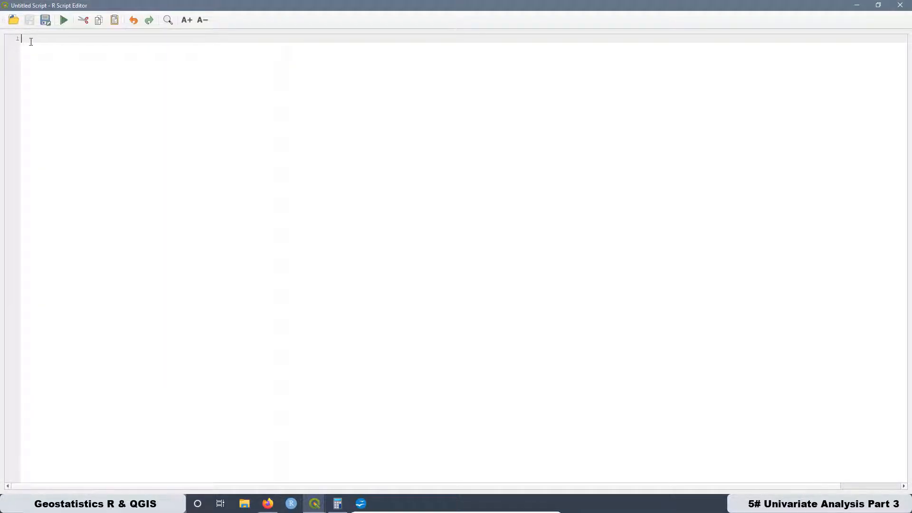
right_click(34, 39)
left_click(56, 94)
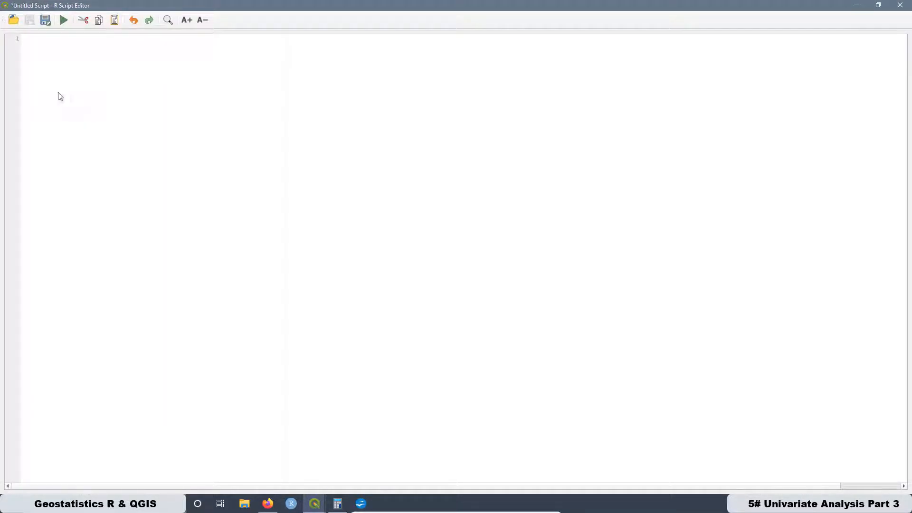
- Enlarge the text in the script editor so the code is easier to read
left_click(184, 21)
left_click(184, 21)
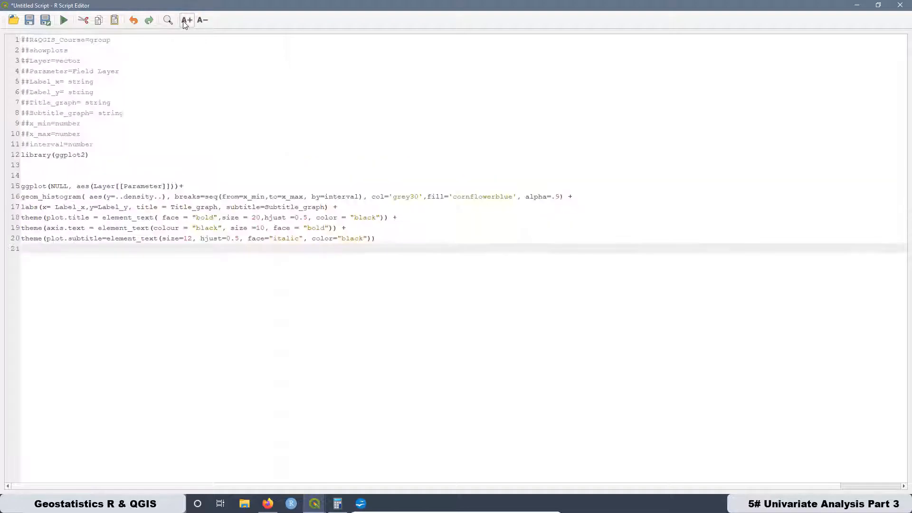
left_click(184, 21)
left_click(184, 20)
left_click(184, 21)
left_click(185, 21)
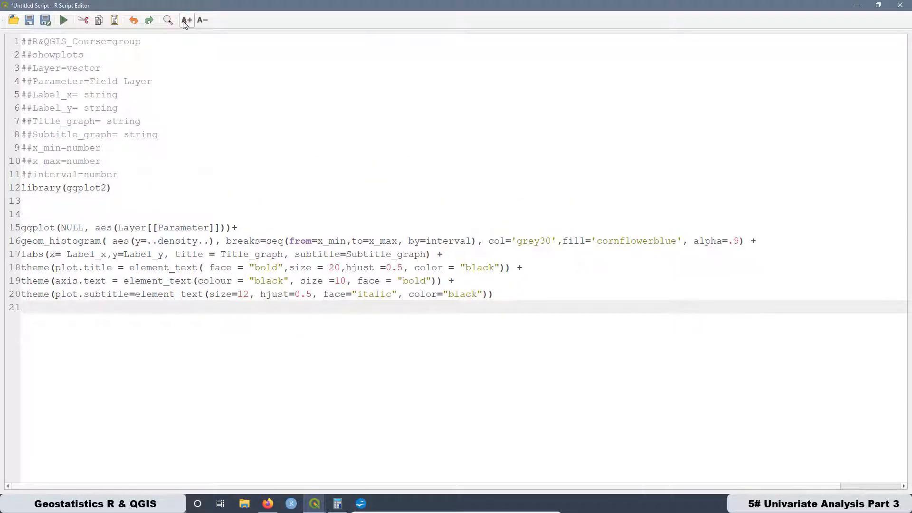
left_click(185, 21)
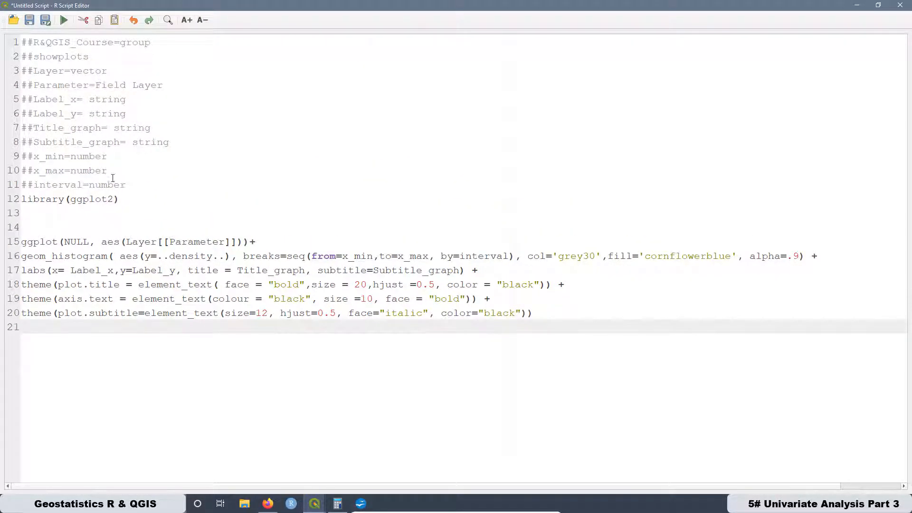
- Examine the script's input declarations, the y=..density.. aesthetic in geom_histogram, and the remaining break, label and theme settings
left_click_drag(126, 187, 15, 41)
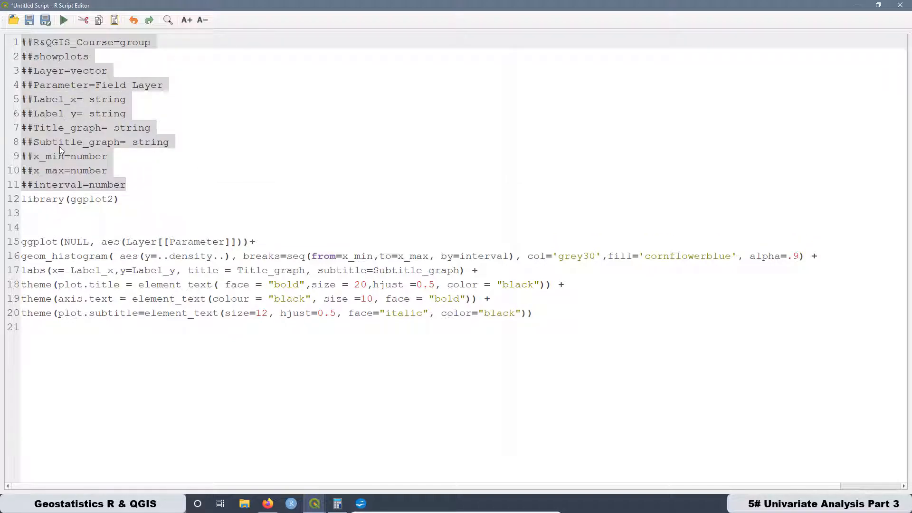
left_click(126, 209)
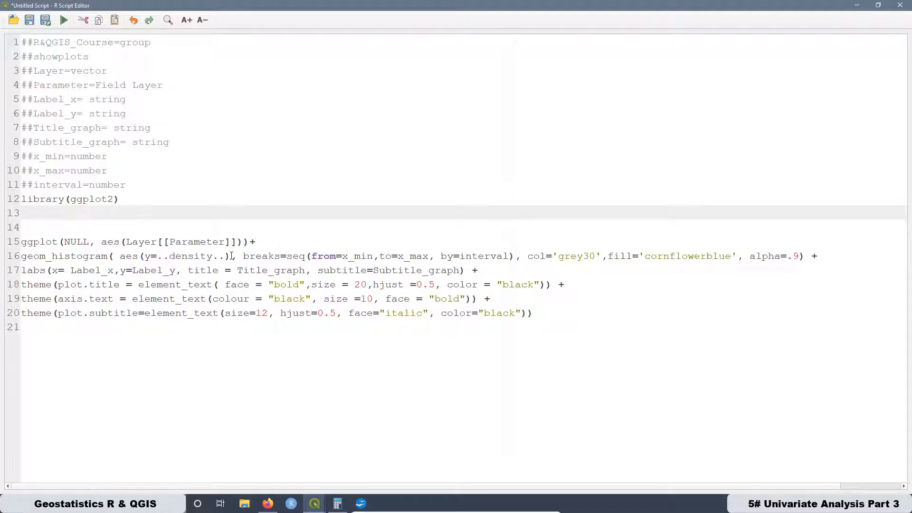
left_click_drag(231, 256, 145, 255)
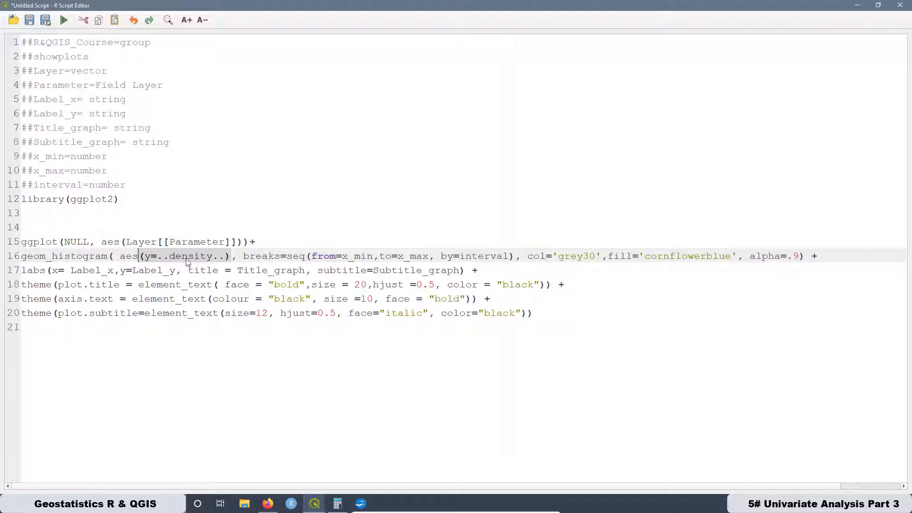
left_click(323, 285)
left_click_drag(243, 257, 547, 315)
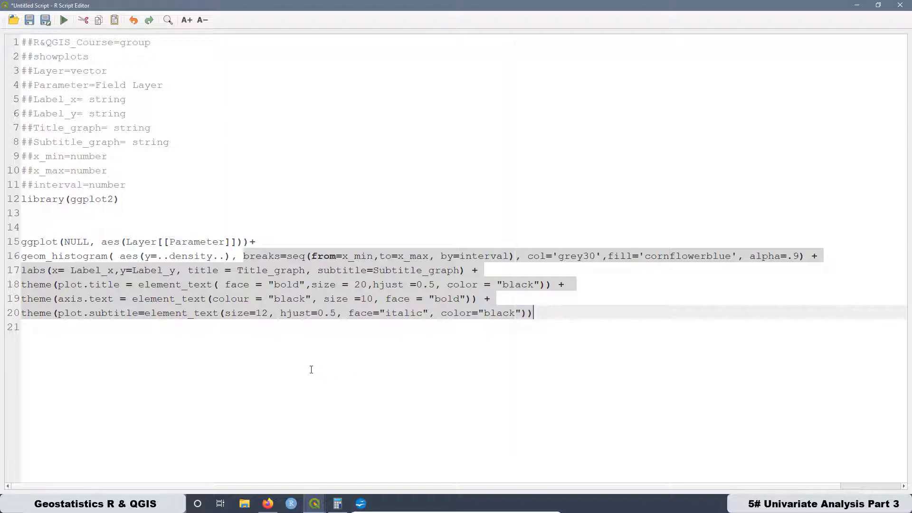
left_click(311, 369)
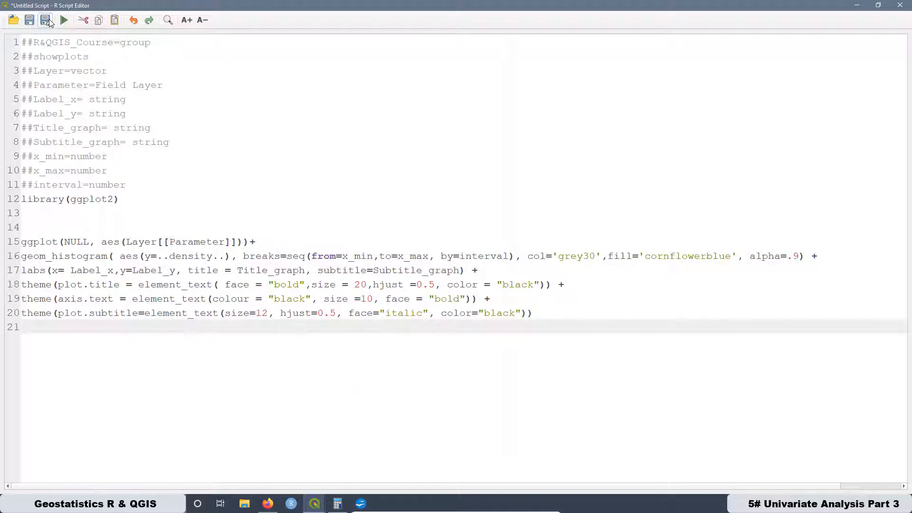
- Save the script as "8. Histogram Density Frequency.rsx" in the rscripts folder and close the script editor
left_click(45, 19)
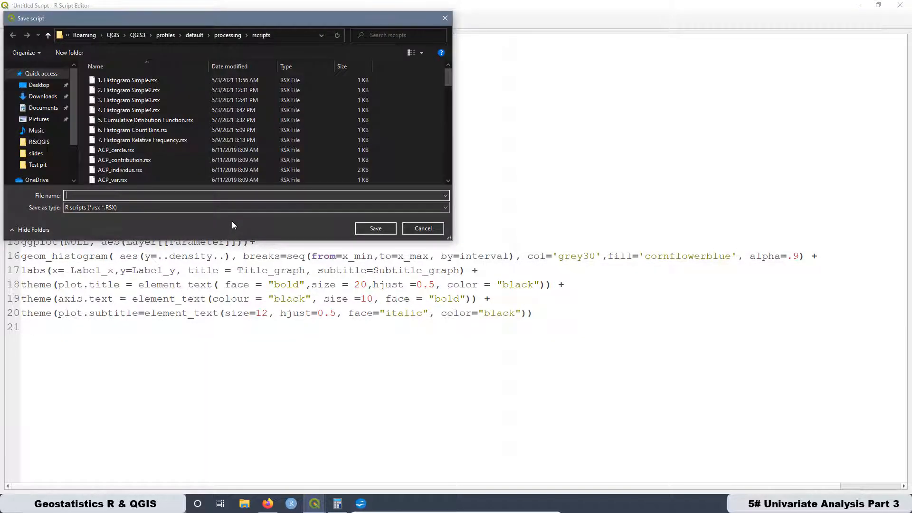
left_click(130, 141)
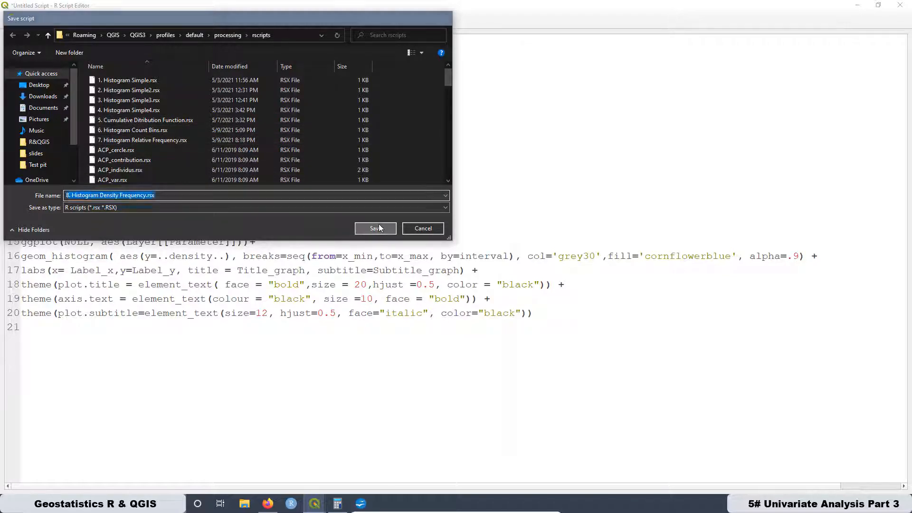
left_click(376, 228)
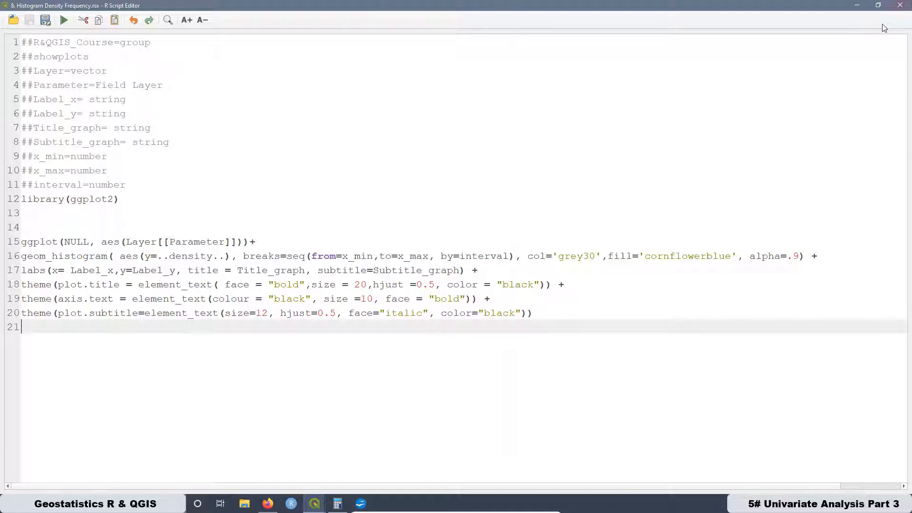
left_click(900, 5)
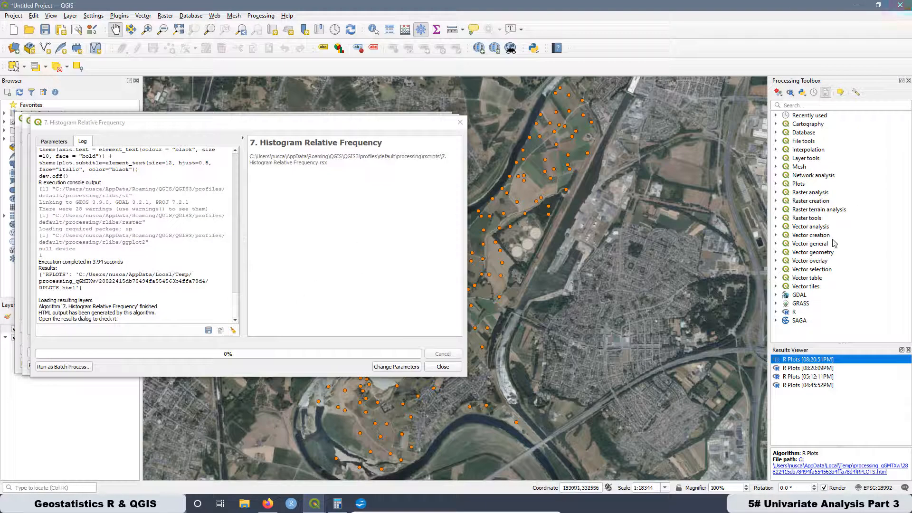
- Open the 8. Histogram Density Frequency tool from the R&QGIS_Course group and place it beside the Relative Frequency tool's parameters
left_click(776, 312)
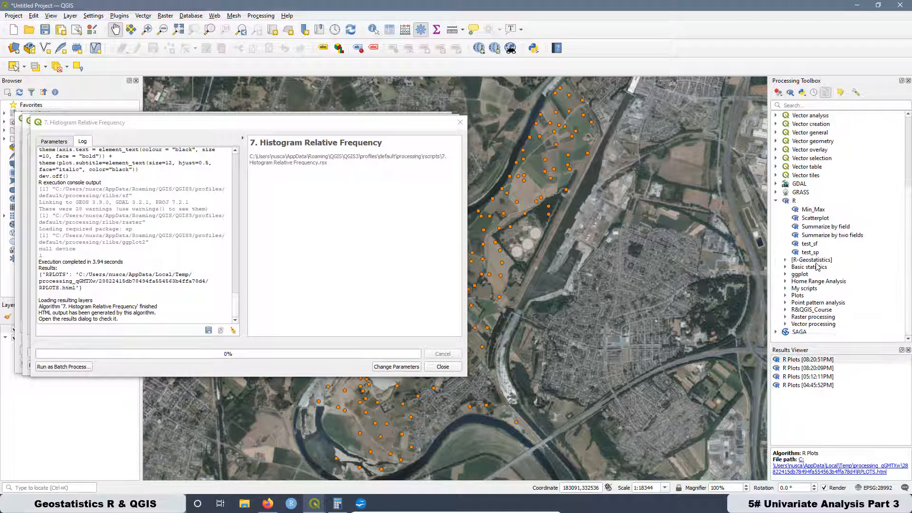
left_click(785, 310)
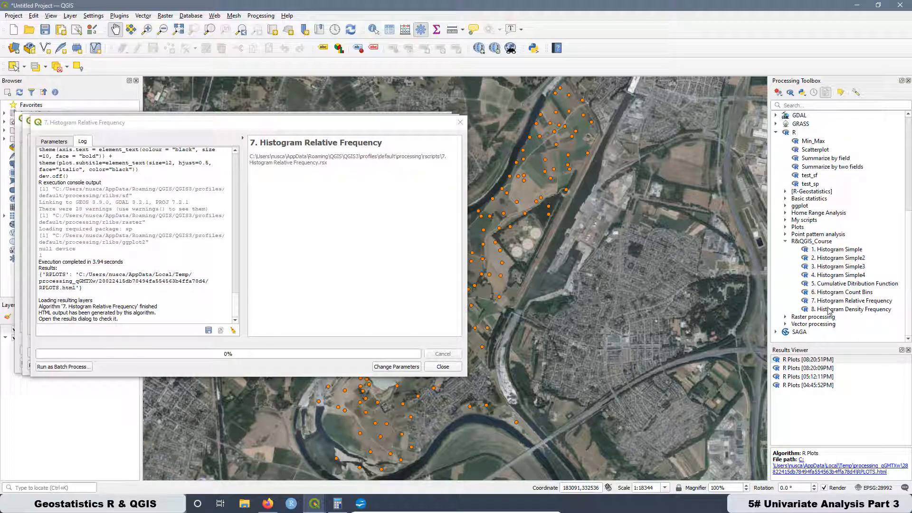
double_click(829, 309)
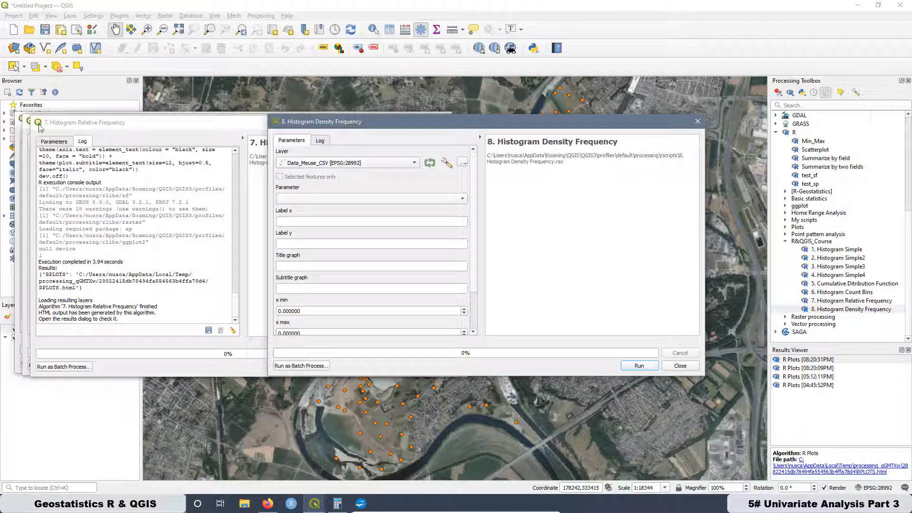
left_click(54, 142)
left_click(546, 124)
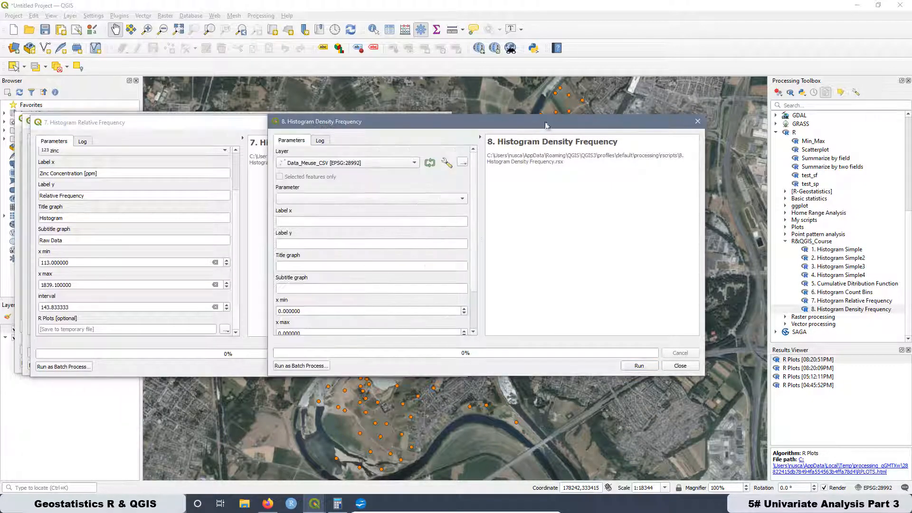
left_click_drag(546, 123, 673, 126)
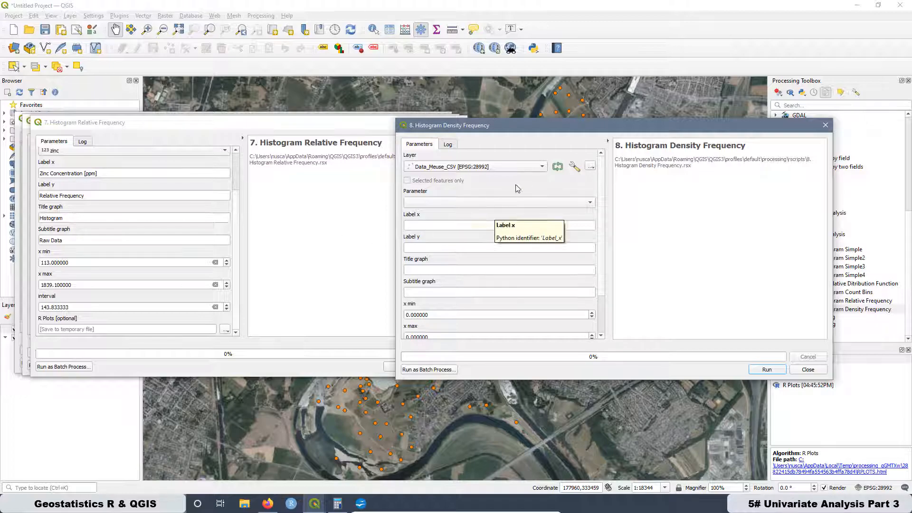
- Set the parameter to zinc, Label x to Zinc Concentration [ppm], Label y to Density Frequency, title to Histogram and subtitle to Raw Data
left_click(434, 203)
left_click(438, 263)
left_click(99, 173)
left_click(500, 225)
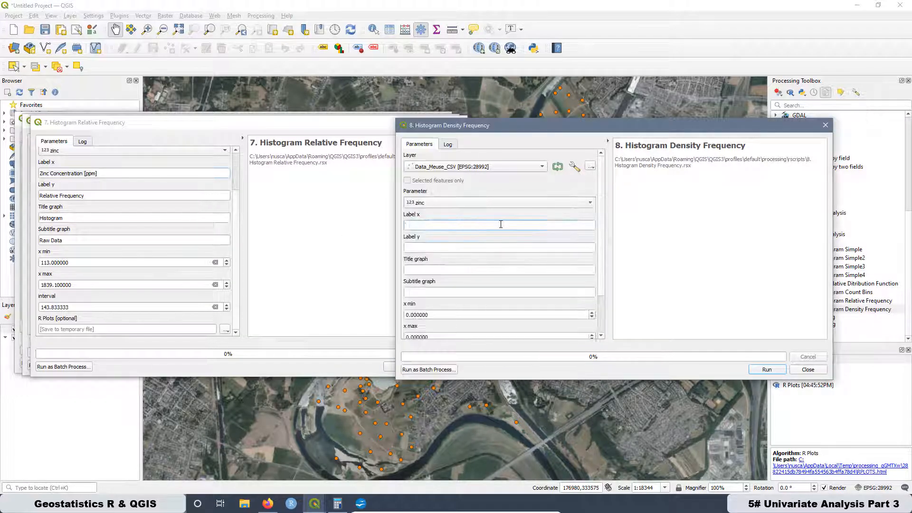
type("Zinc Concentration [ppm]")
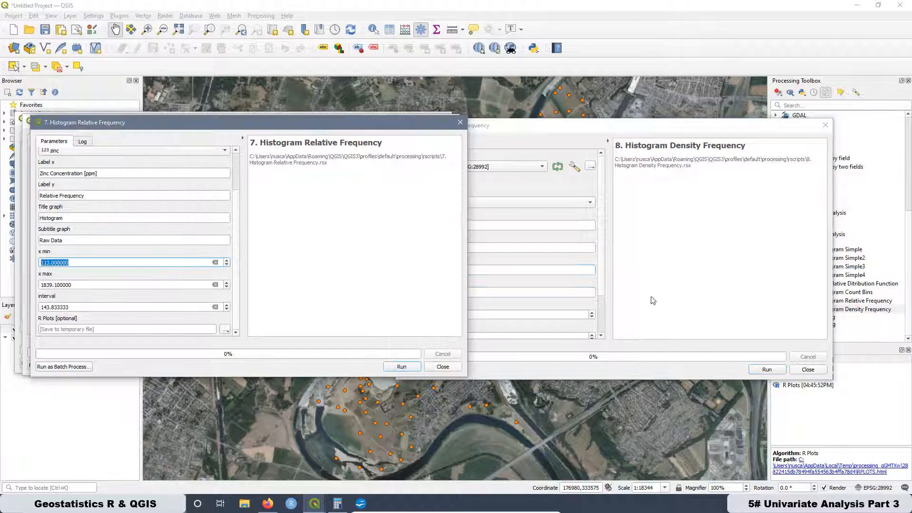
- Set the density histogram's x min to 112, x max to 1839.1 and interval to 143.833333
double_click(450, 308)
type("1839.100000")
double_click(418, 331)
type("143.833333")
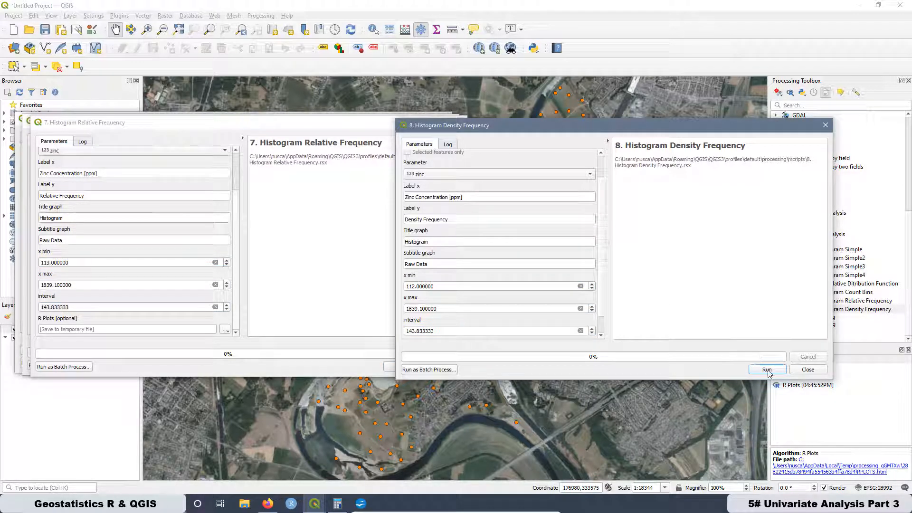
- Run the Histogram Density Frequency tool and open its newest R plot in the browser
left_click(766, 369)
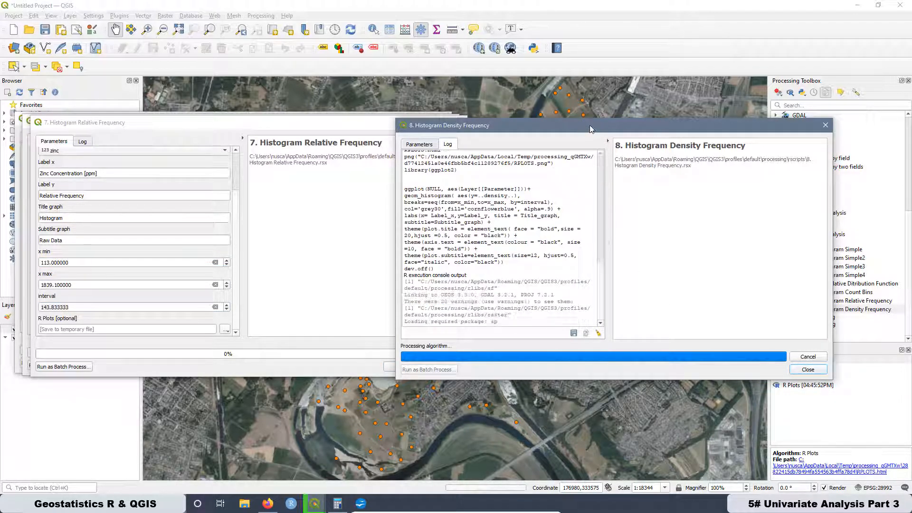
left_click_drag(590, 128, 245, 123)
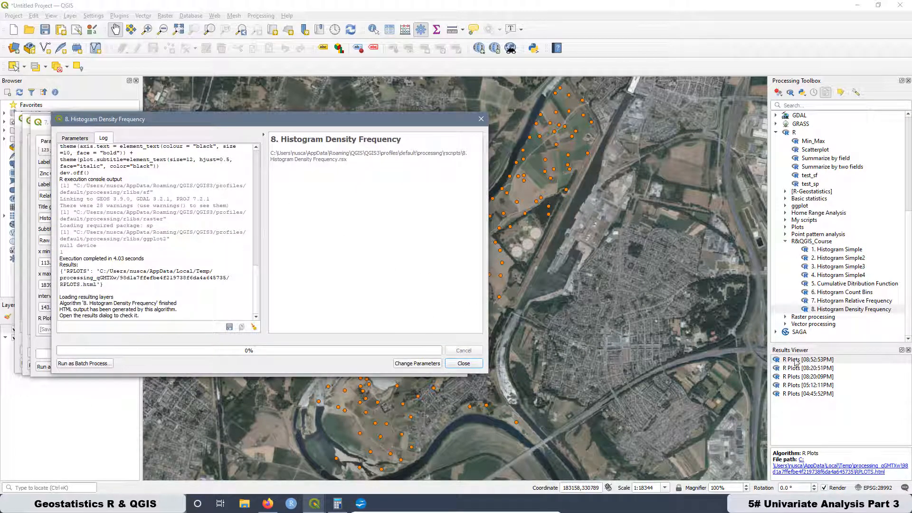
double_click(796, 362)
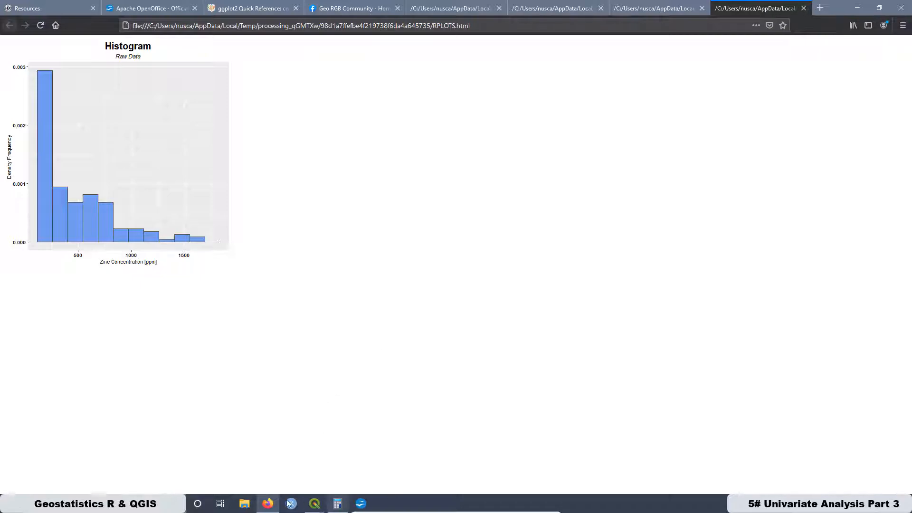
- Return to the density tool's parameters in QGIS and set x min to 113
mouse_move(314, 503)
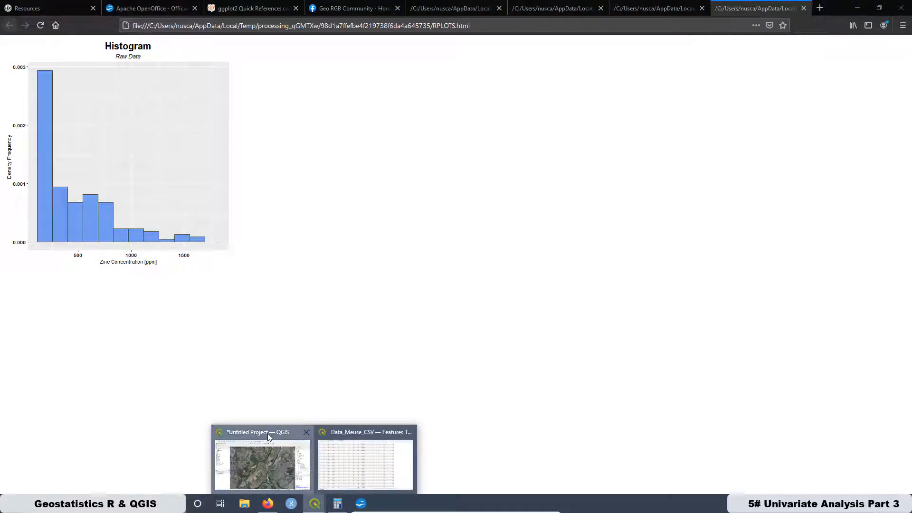
left_click(253, 436)
left_click(120, 143)
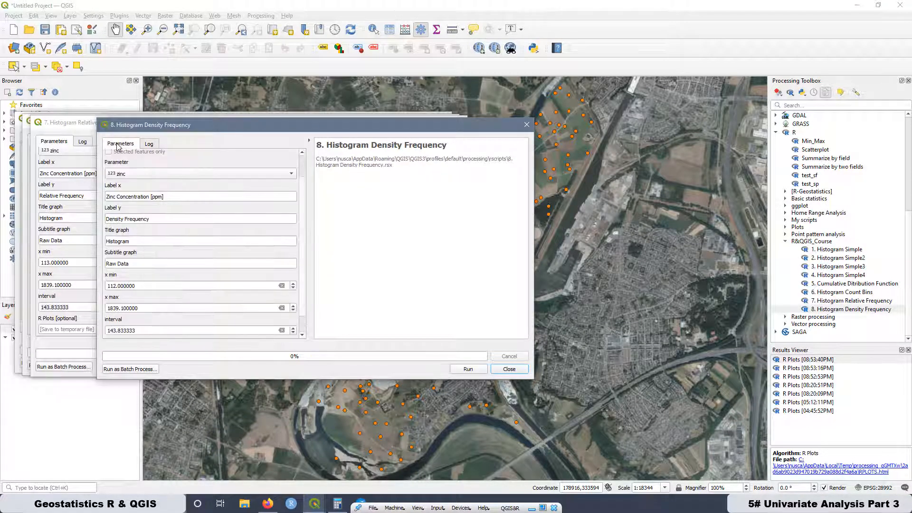
left_click(138, 330)
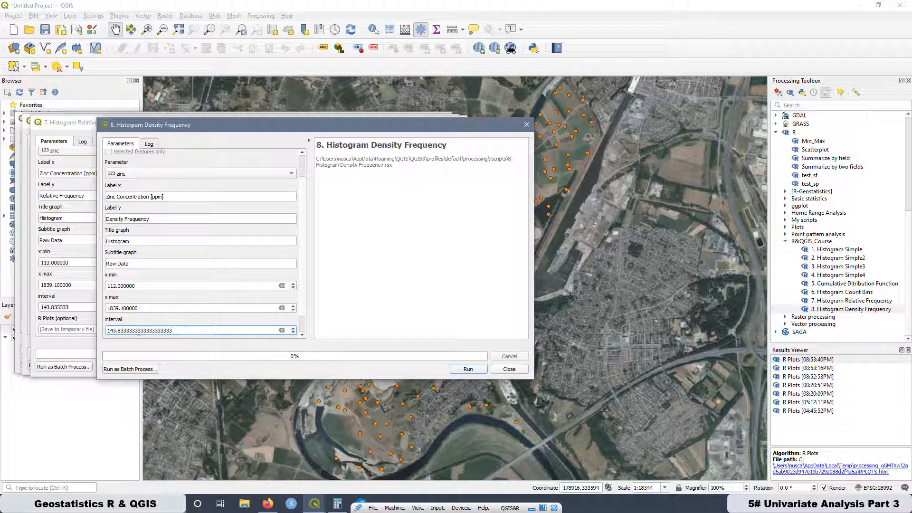
left_click(110, 286)
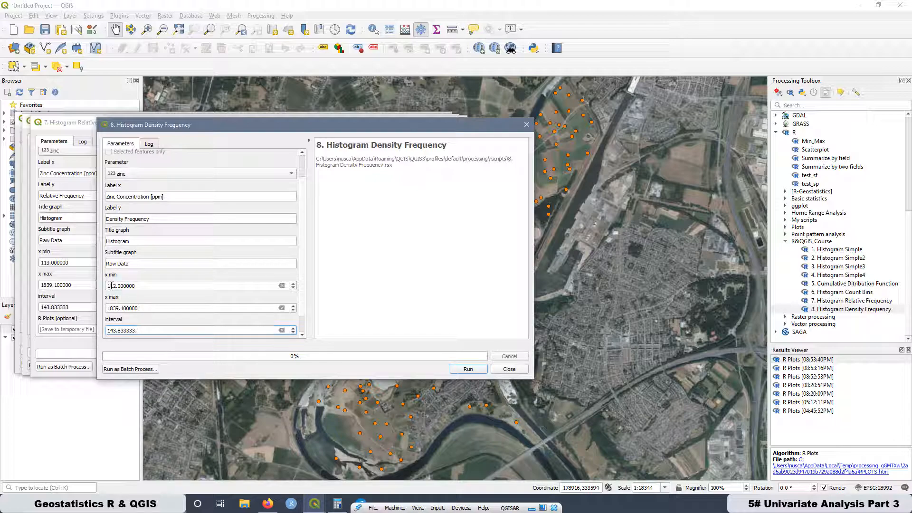
left_click(112, 285)
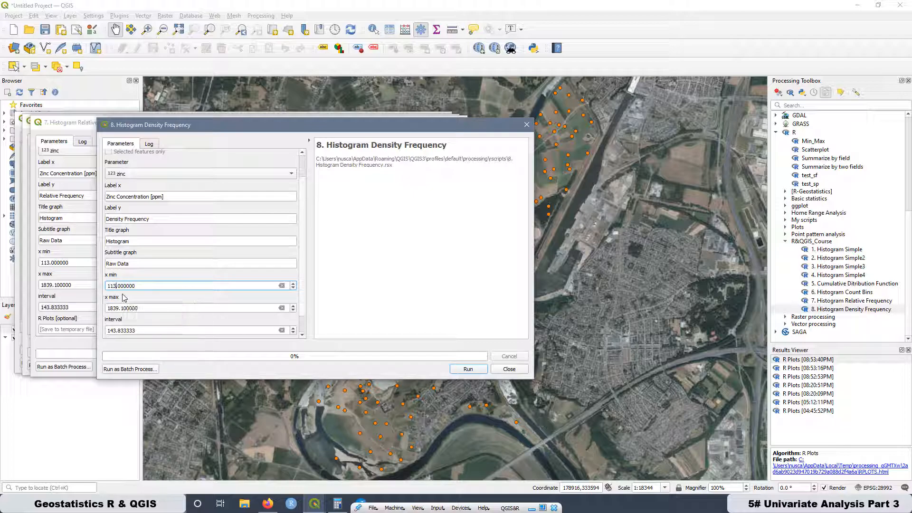
- Extend the interval 143.833333 with additional repeating 3s and rerun the density frequency histogram
left_click(140, 330)
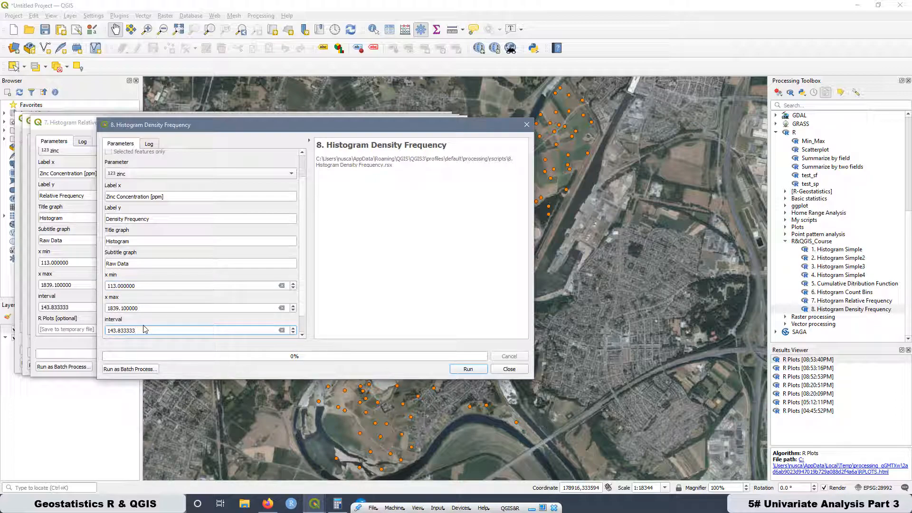
type("33333333333")
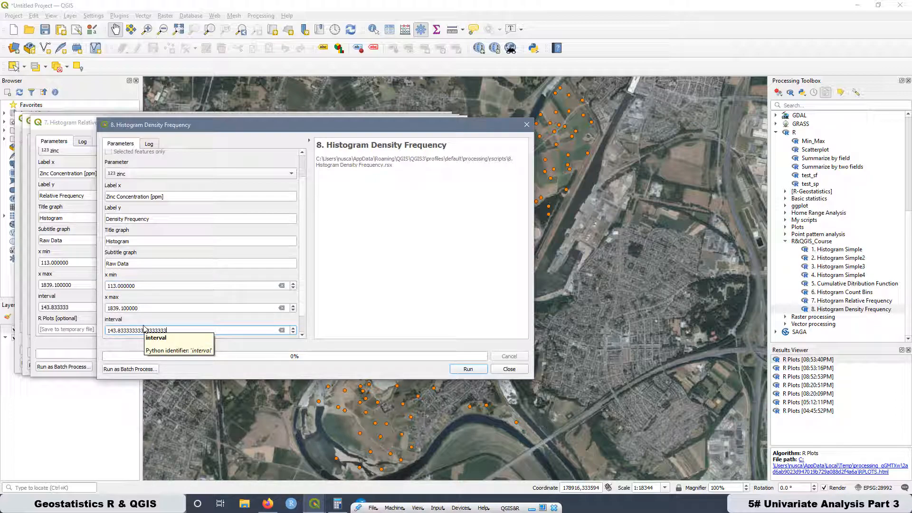
left_click(468, 369)
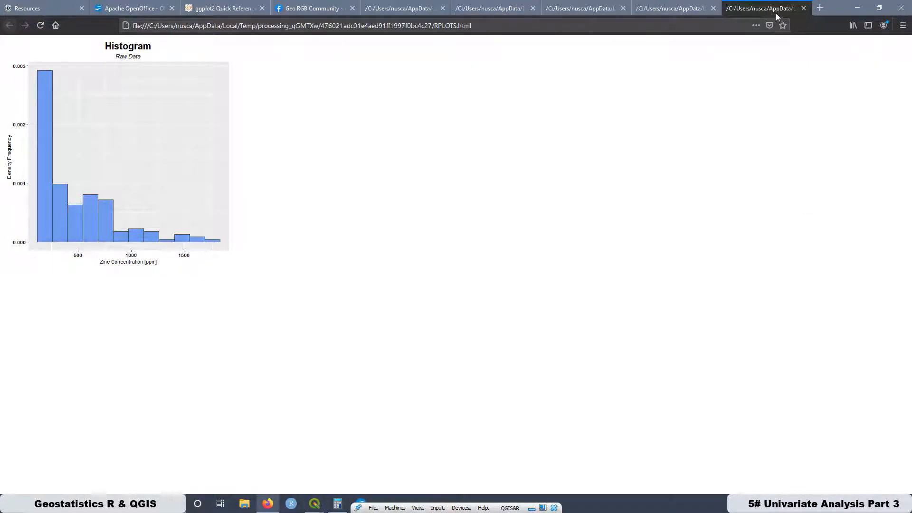
- Compare the previous and newest density histograms, and review the density tool's x min, x max and interval in QGIS
left_click(669, 10)
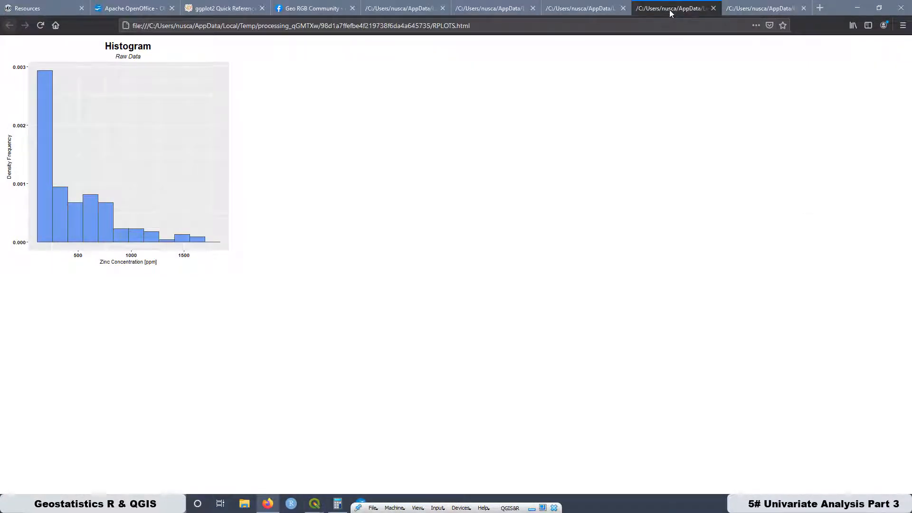
left_click(761, 13)
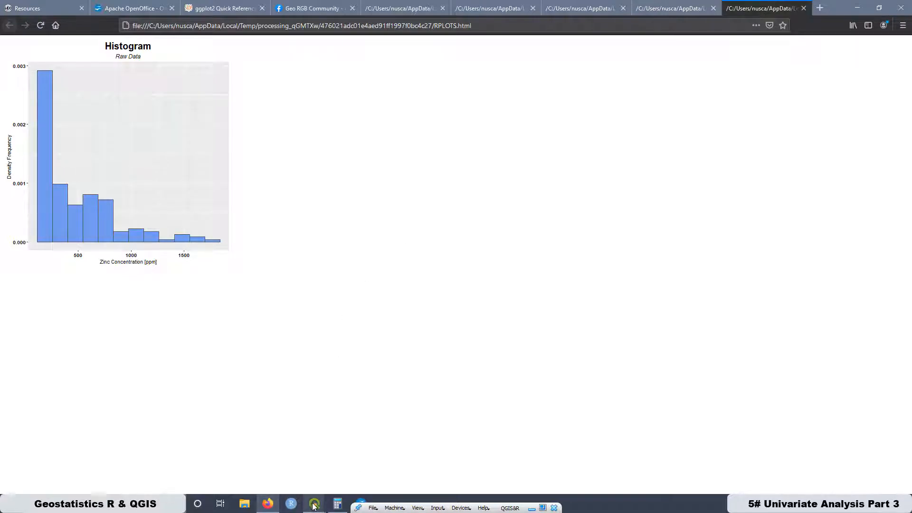
mouse_move(314, 508)
left_click(227, 436)
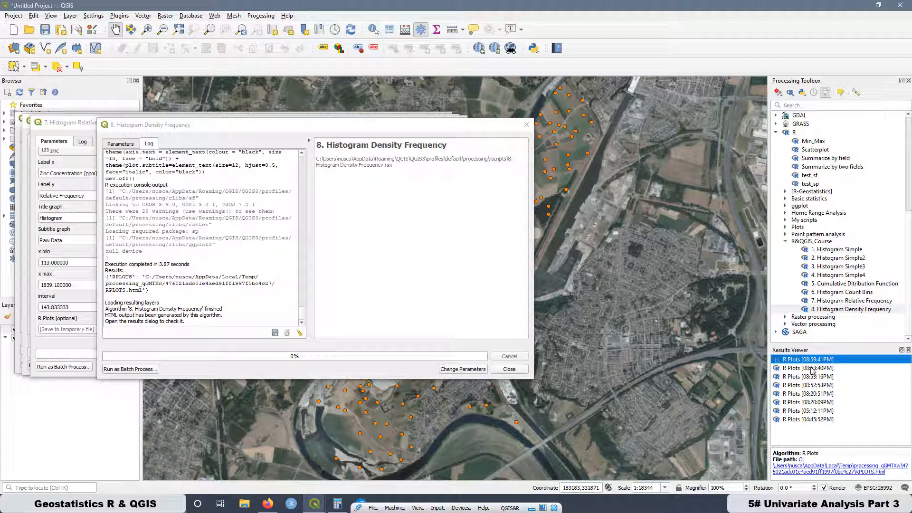
left_click(120, 143)
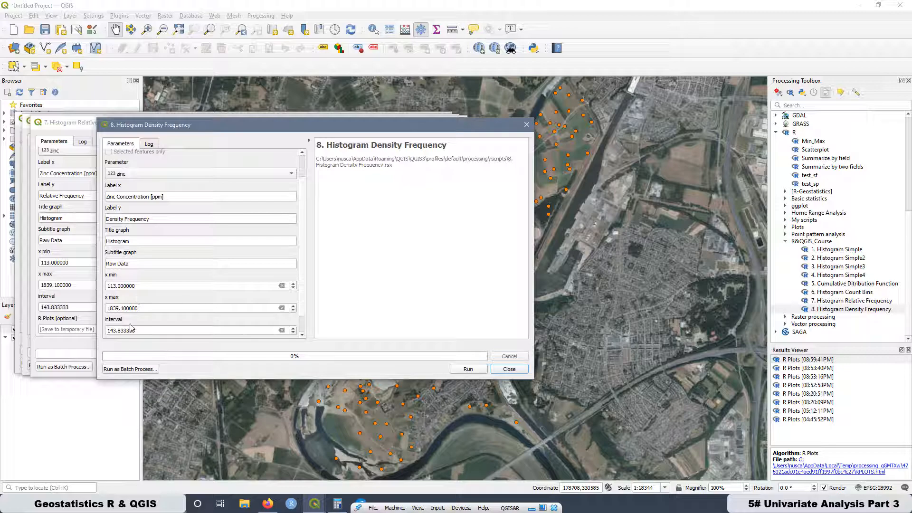
left_click(319, 510)
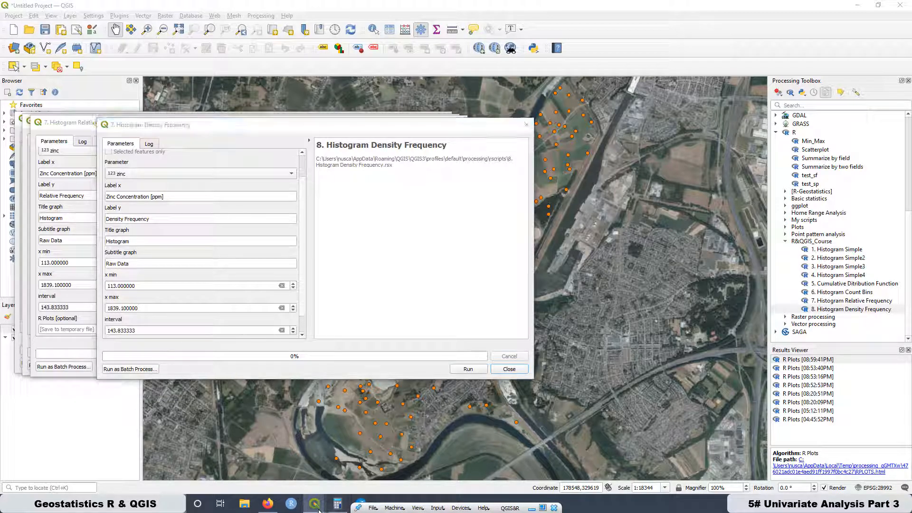
- Return to the browser and compare the bar heights of the two density frequency histograms again
left_click(269, 506)
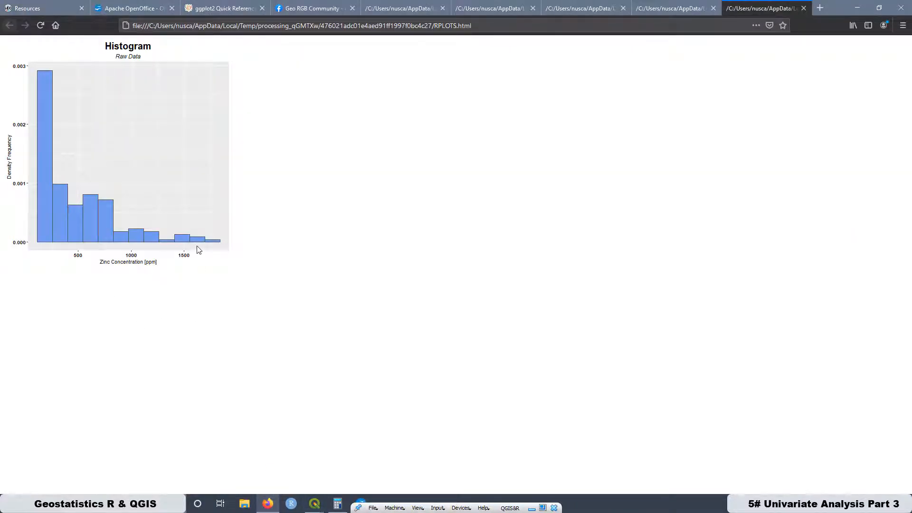
left_click(651, 7)
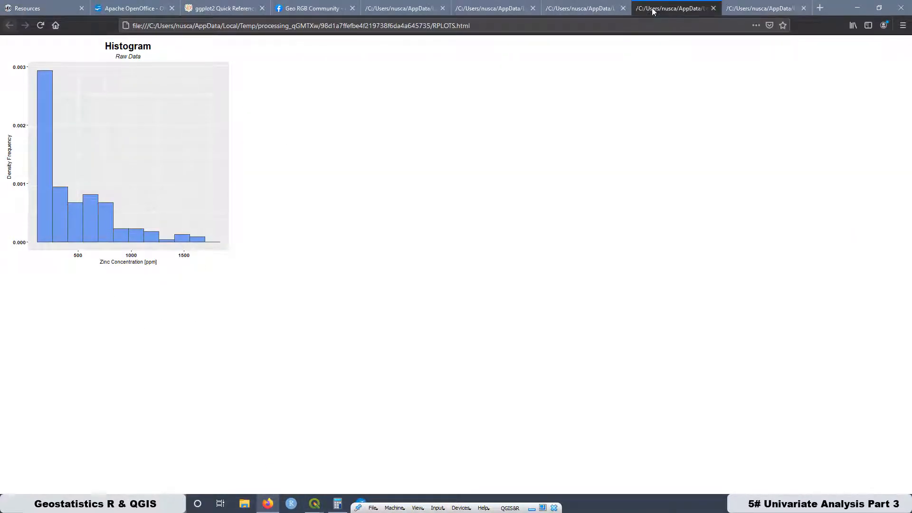
left_click(744, 7)
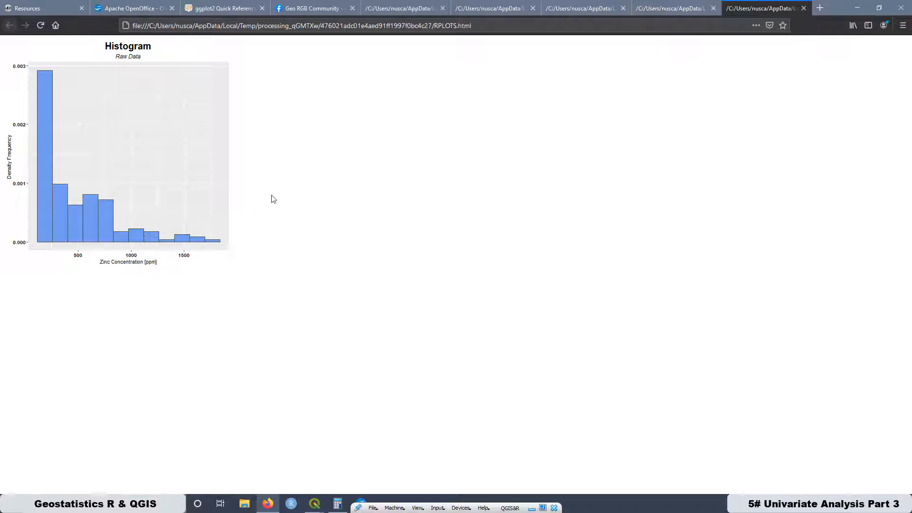
left_click(659, 8)
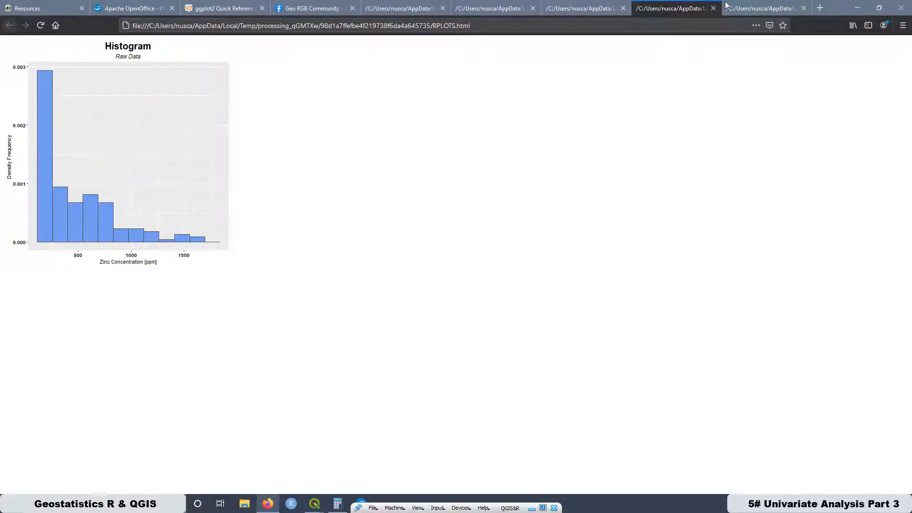
left_click(727, 7)
- Compare the older density frequency histogram with the relative frequency histogram
left_click(669, 10)
left_click(580, 11)
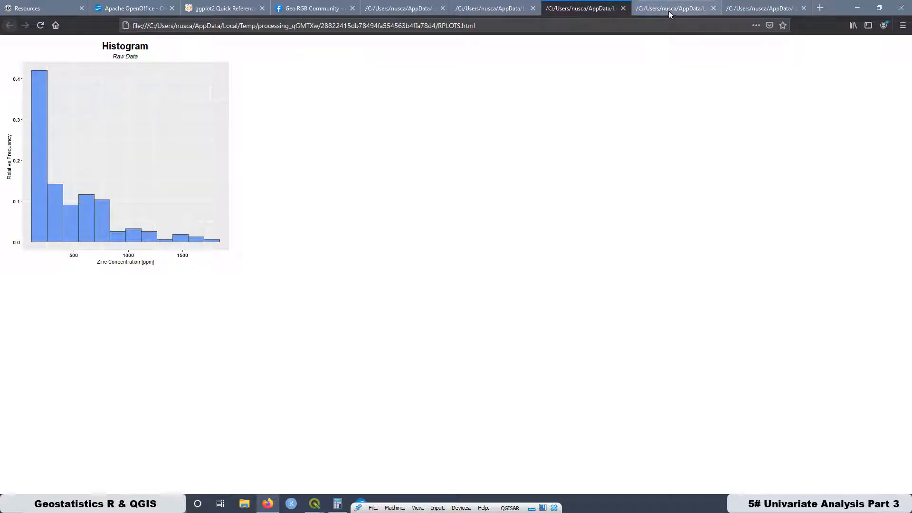
left_click(669, 10)
left_click(585, 10)
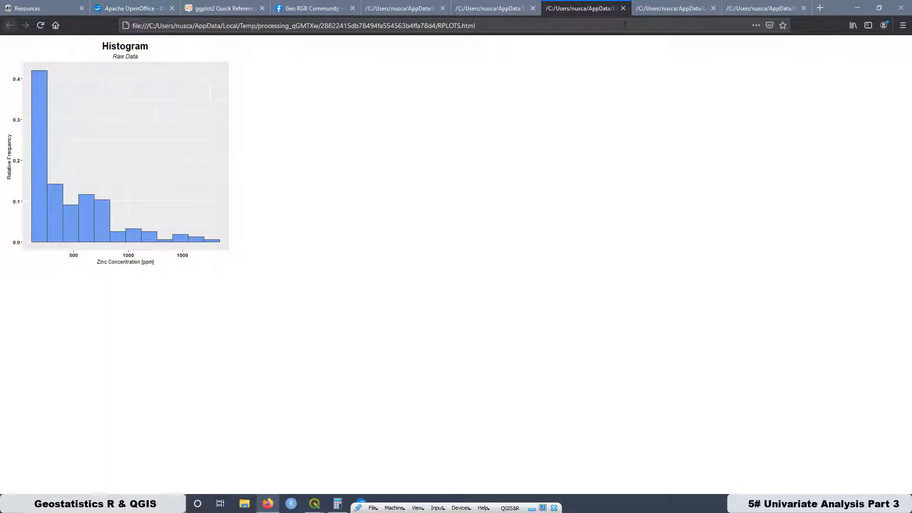
left_click(669, 9)
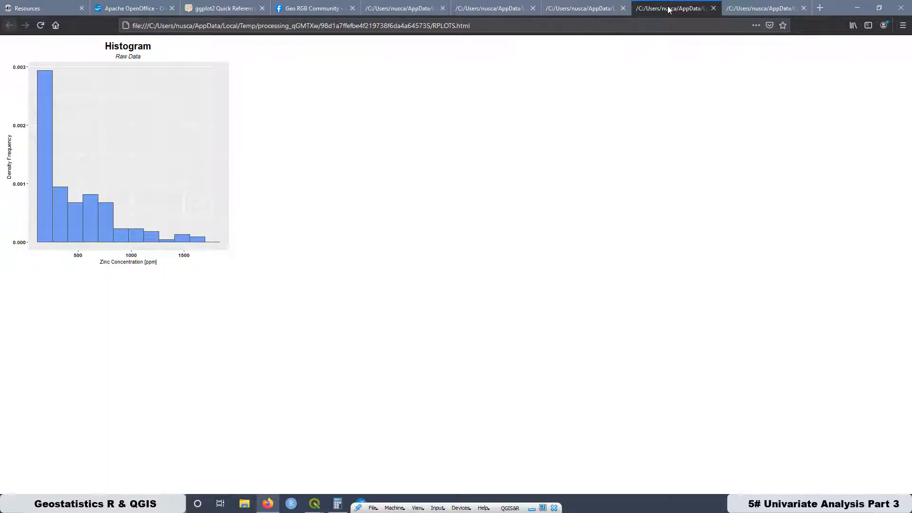
- Close the outdated density histogram plot and compare the relative frequency histogram with the newest density plot
left_click(713, 8)
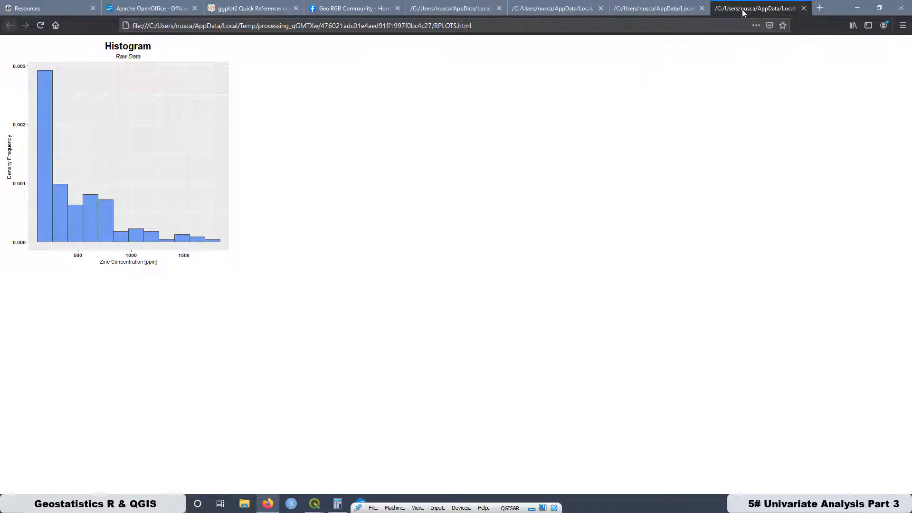
left_click(656, 10)
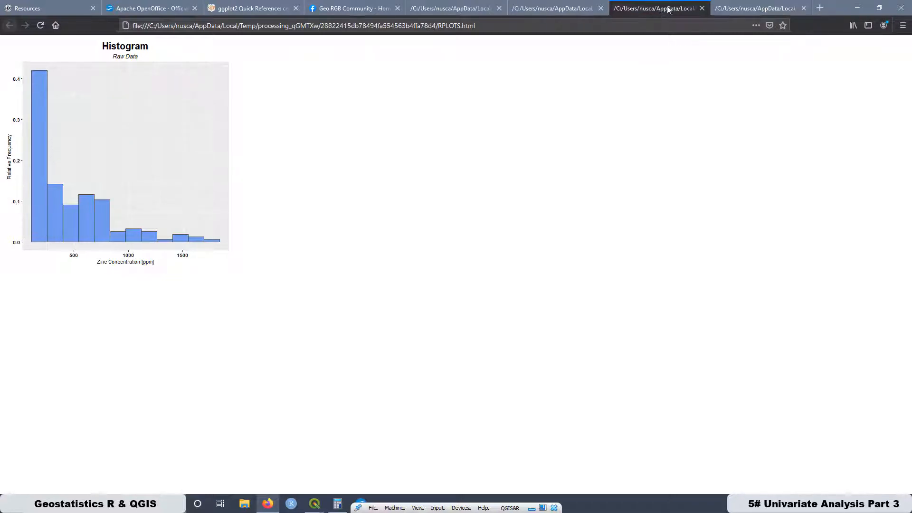
left_click(735, 8)
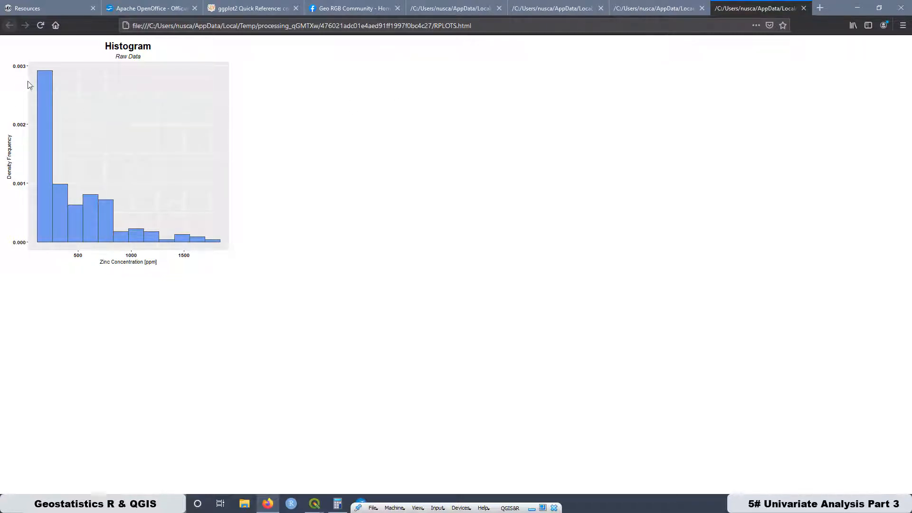
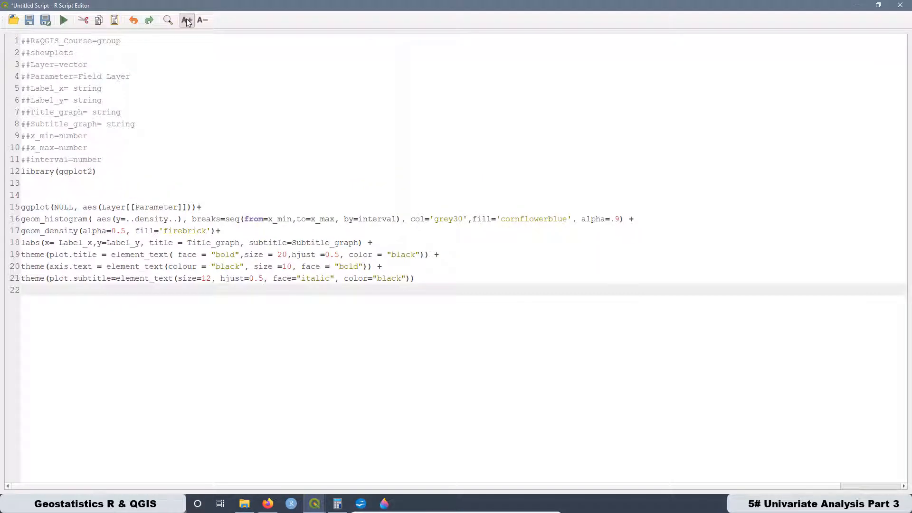
- Review the script's parameter header, the geom_density line and the density aesthetic in geom_histogram
left_click_drag(130, 176, 19, 41)
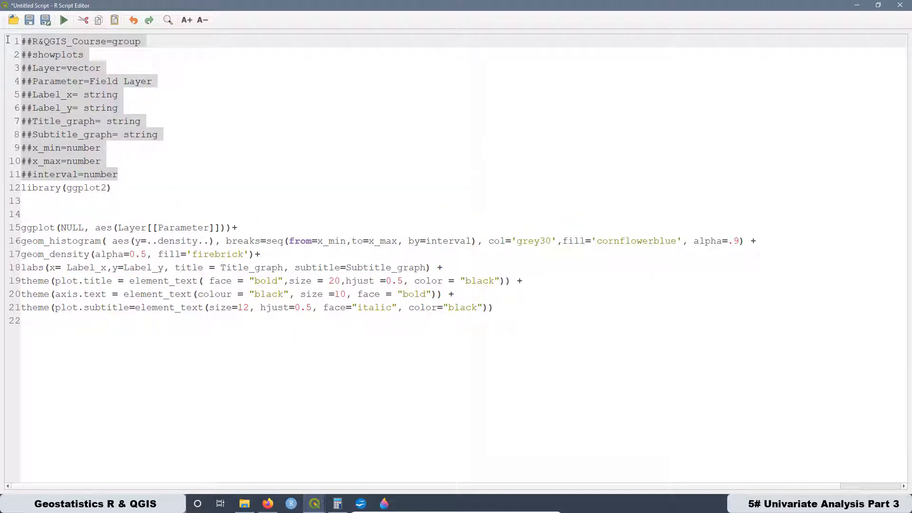
left_click(137, 174)
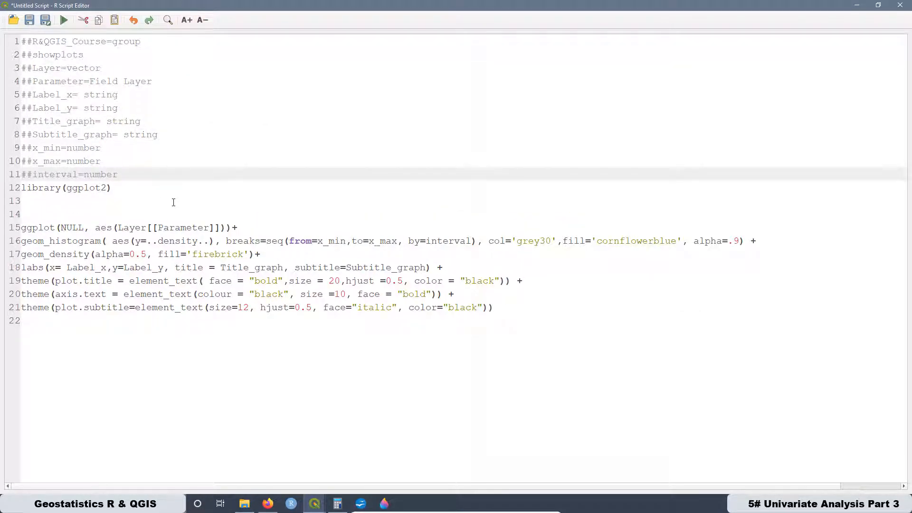
left_click_drag(261, 259, 17, 258)
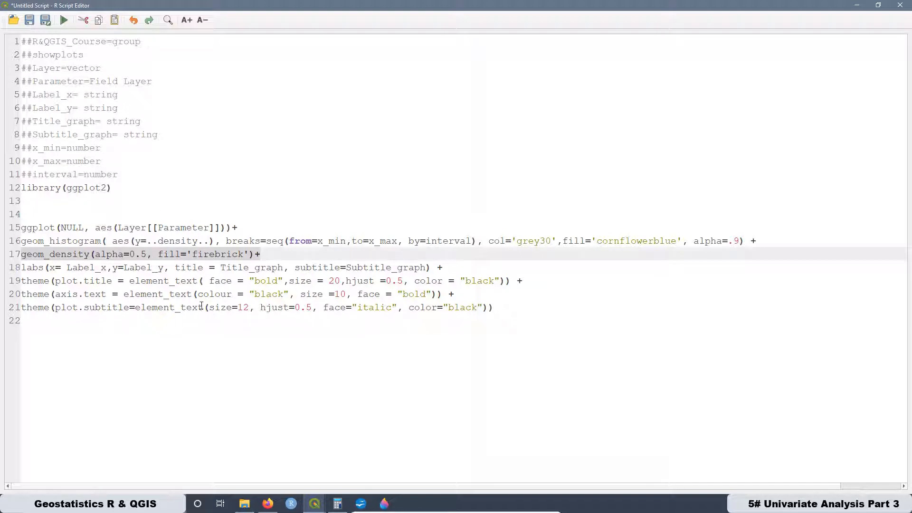
left_click(204, 242)
left_click_drag(213, 242, 131, 236)
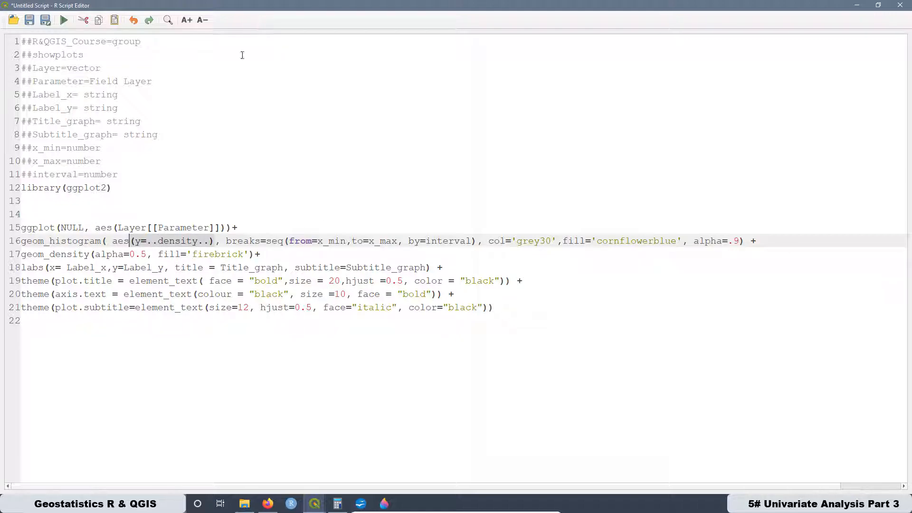
- Save the script as "9. Probability Density Function & Histogram.rsx" in the rscripts folder and close the script editor
left_click(45, 19)
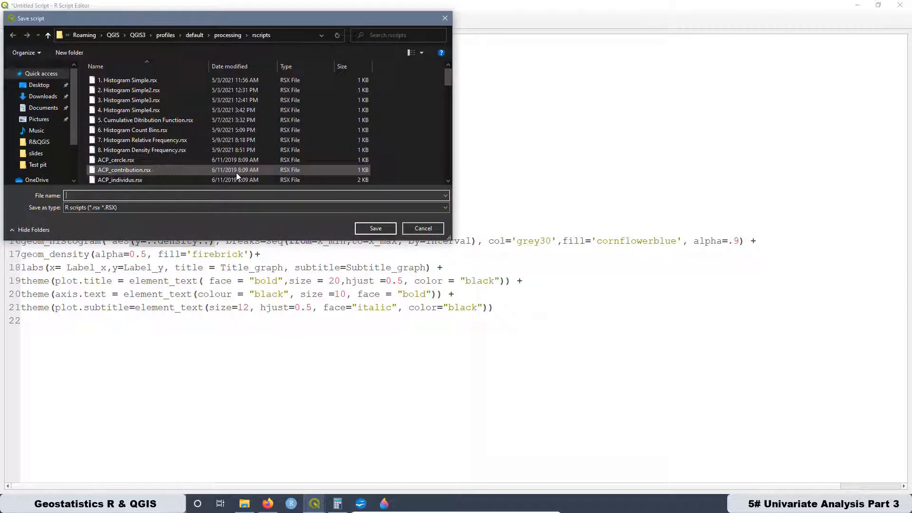
left_click(128, 149)
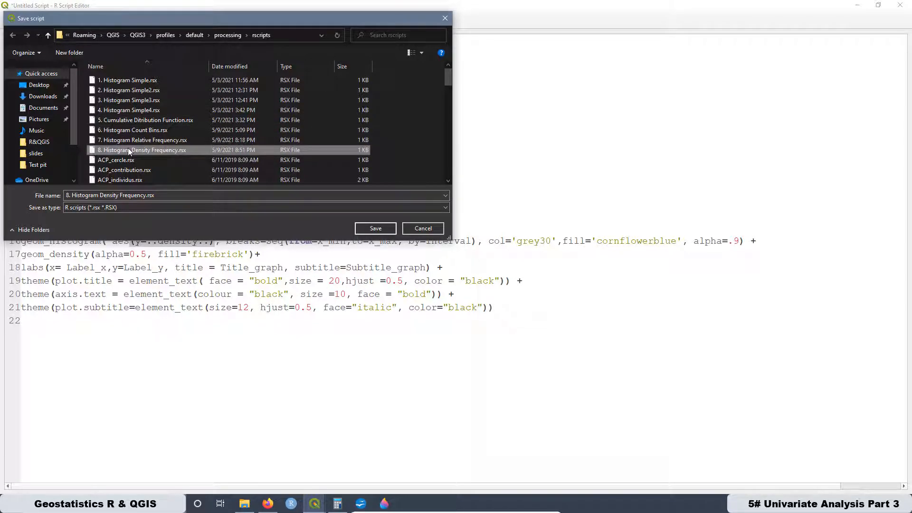
left_click(66, 196)
type("9")
left_click_drag(144, 196, 72, 196)
type("Probability ")
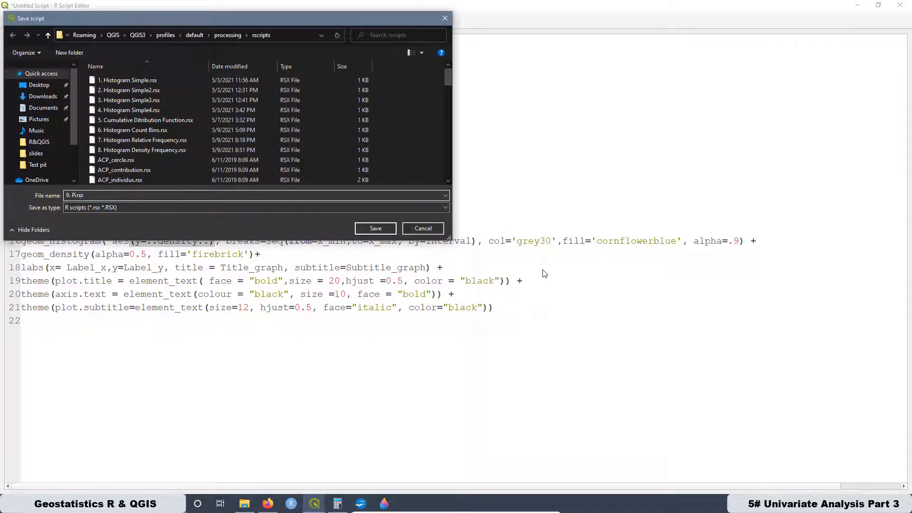
type("Density Function & Histogram")
left_click(377, 230)
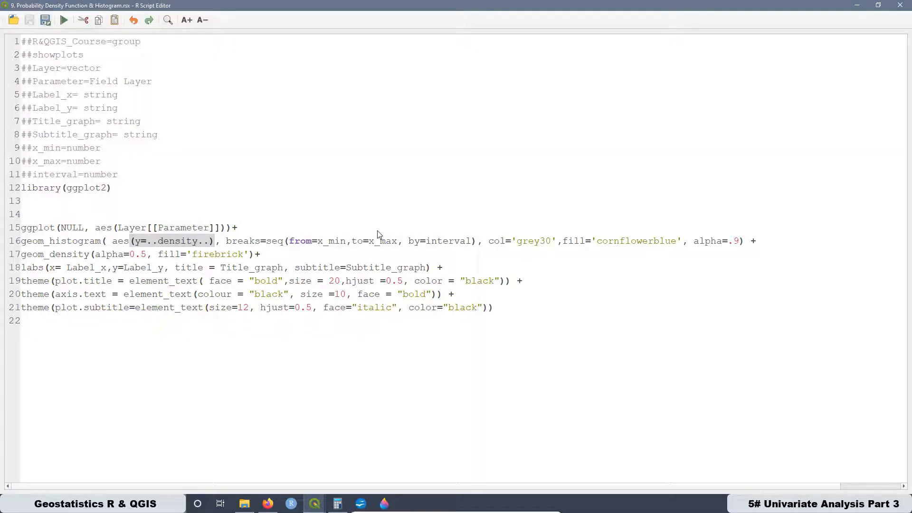
left_click(900, 5)
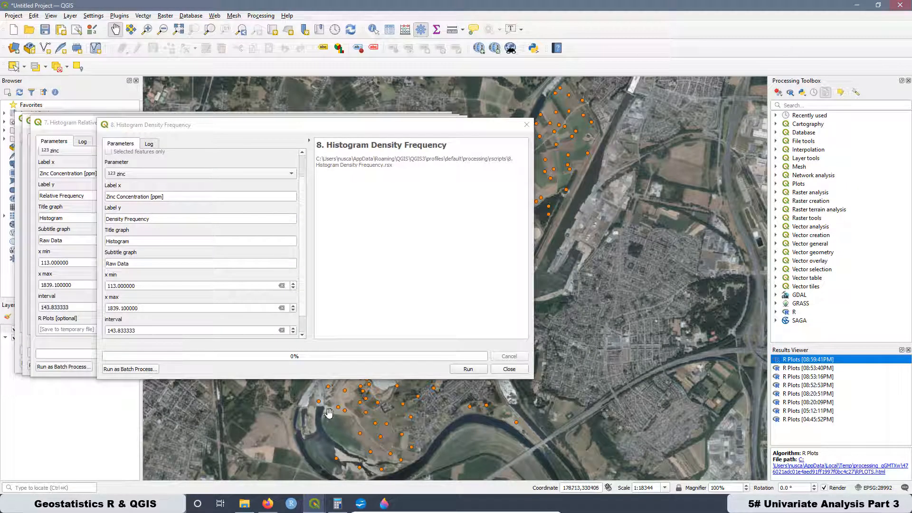
- Open the Probability Density Function & Histogram tool from the R&QGIS_Course group and place it beside the Histogram Density Frequency dialog
left_click(776, 312)
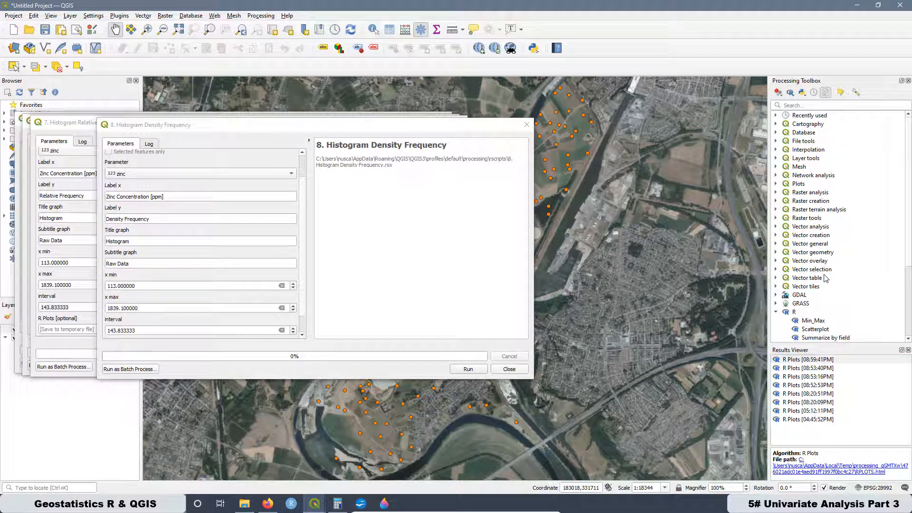
scroll(800, 252, "down", 4)
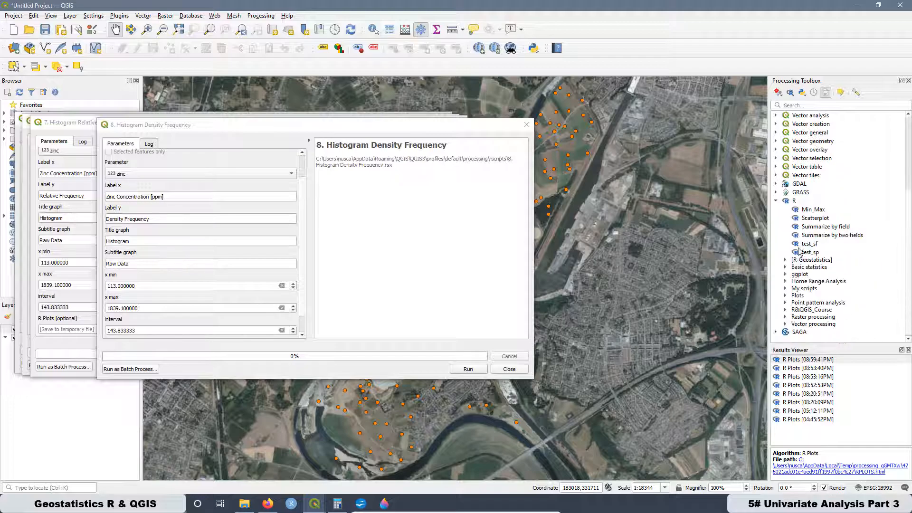
left_click(784, 312)
scroll(806, 290, "down", 3)
left_click(834, 310)
double_click(835, 310)
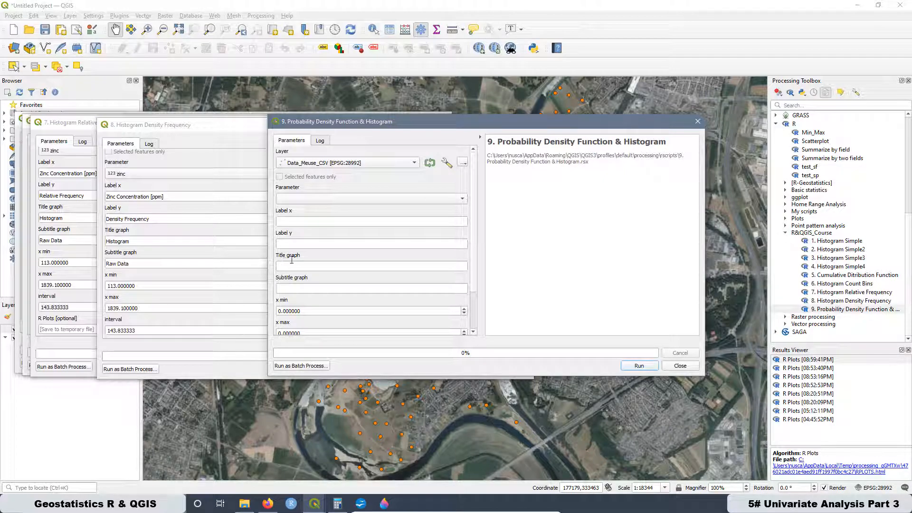
left_click_drag(389, 124, 538, 123)
left_click_drag(237, 131, 150, 124)
left_click_drag(500, 125, 539, 122)
- Set zinc as parameter, labels "Zinc Concentration [ppm]" and "Density Frequency", title "Probability Density Function & Histogram" and subtitle "Raw Data"
left_click(559, 195)
left_click_drag(79, 189, 18, 189)
left_click(483, 217)
type("Zinc Concentration [ppm]")
left_click(488, 238)
key("ctrl+v")
left_click(467, 261)
- Copy the range settings from the density frequency tool: x min 113, x max 1839.1 and interval 143.833333
key("ctrl+v")
type("Probability Density Function")
left_click(471, 281)
type("Raw Data")
left_click(529, 262)
type("&")
left_click_drag(57, 278, 18, 278)
left_click_drag(498, 307, 462, 306)
type("113.000000")
left_click_drag(60, 302, 18, 301)
left_click_drag(57, 323, 19, 323)
key("ctrl+c")
left_click_drag(499, 323, 463, 322)
key("ctrl+v")
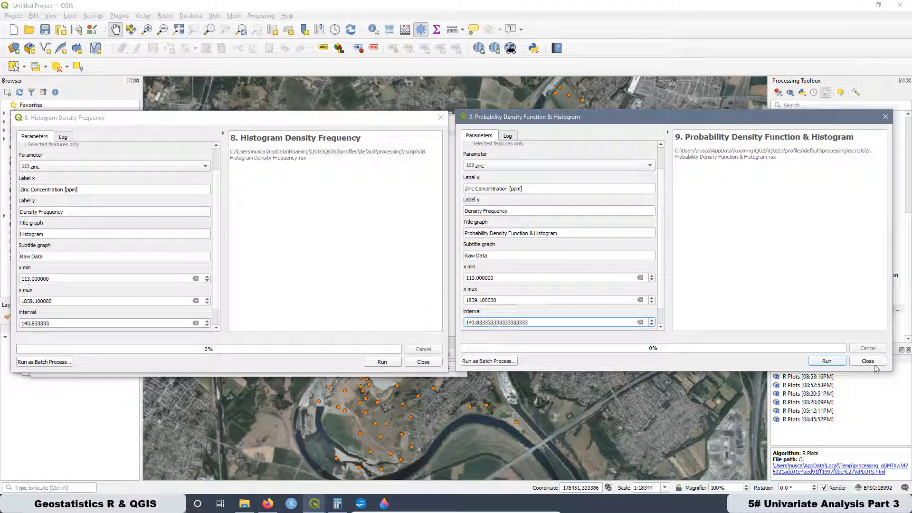
- Run the Probability Density Function & Histogram tool and open its newest R plot in the browser
left_click(825, 362)
left_click_drag(625, 123, 184, 123)
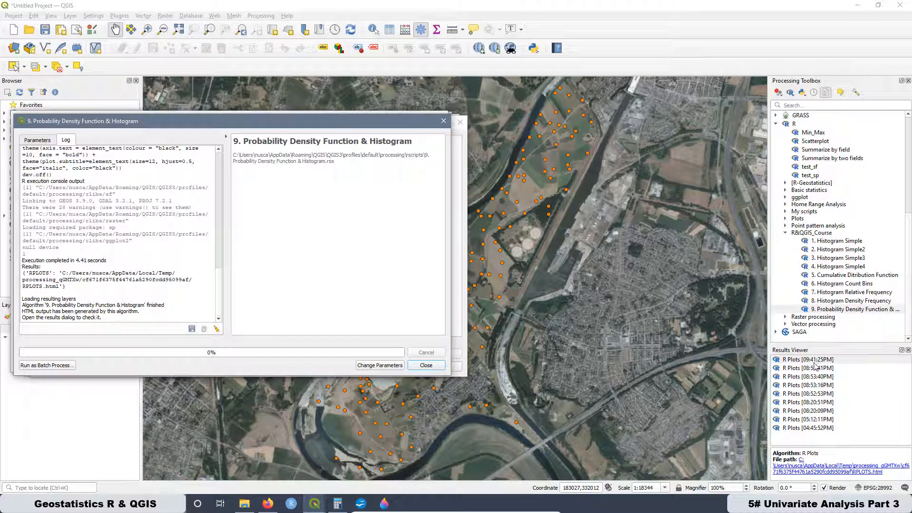
double_click(786, 363)
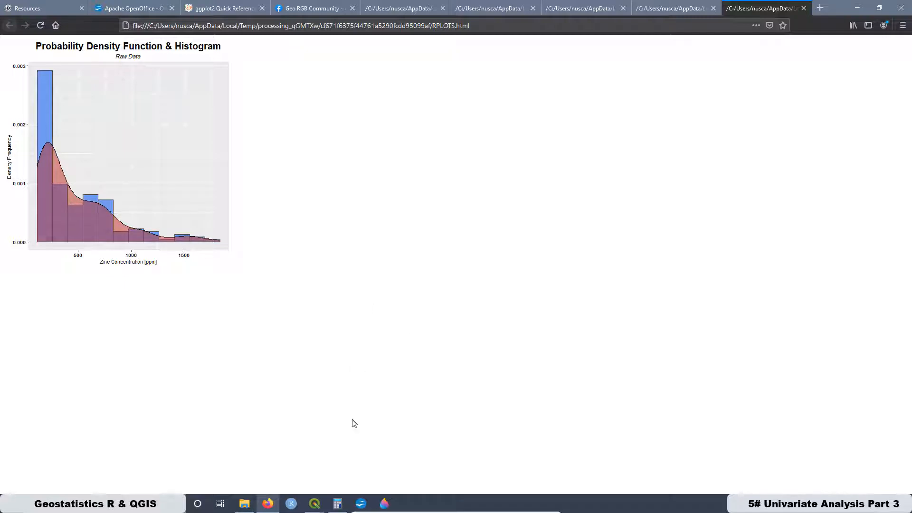
- Return to the QGIS project, show the probability density tool's parameters again and select its interval value
mouse_move(311, 507)
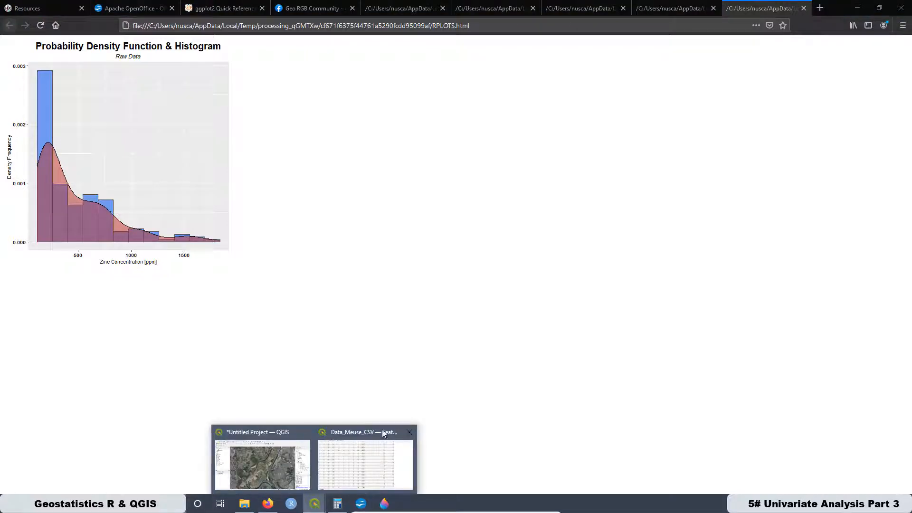
left_click(273, 429)
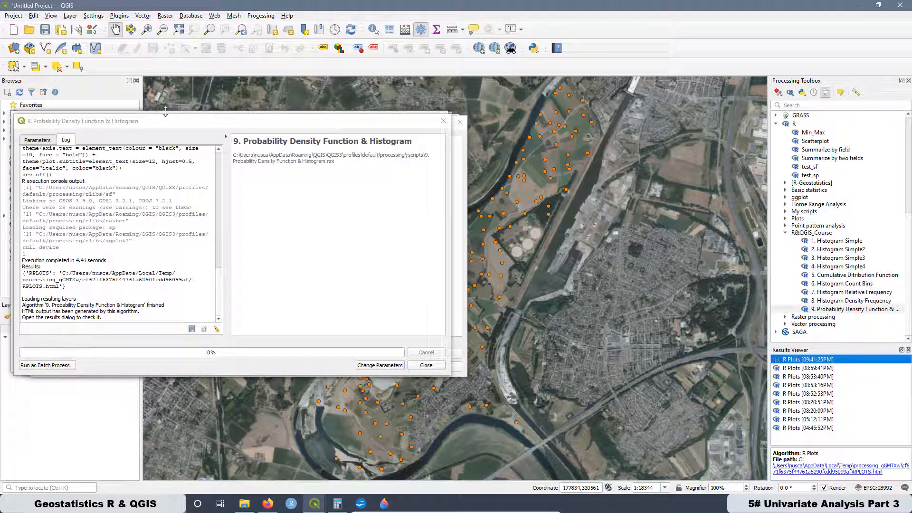
left_click(32, 140)
left_click_drag(149, 125, 285, 100)
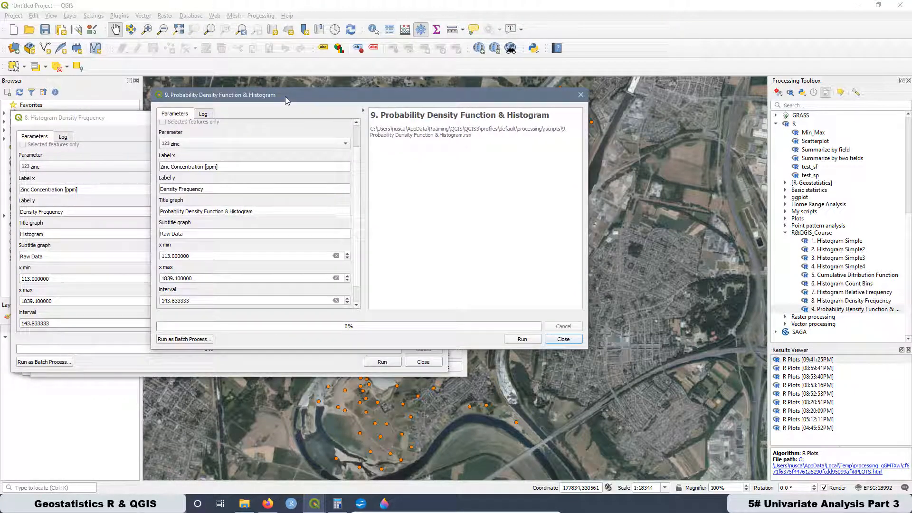
left_click_drag(193, 300, 155, 302)
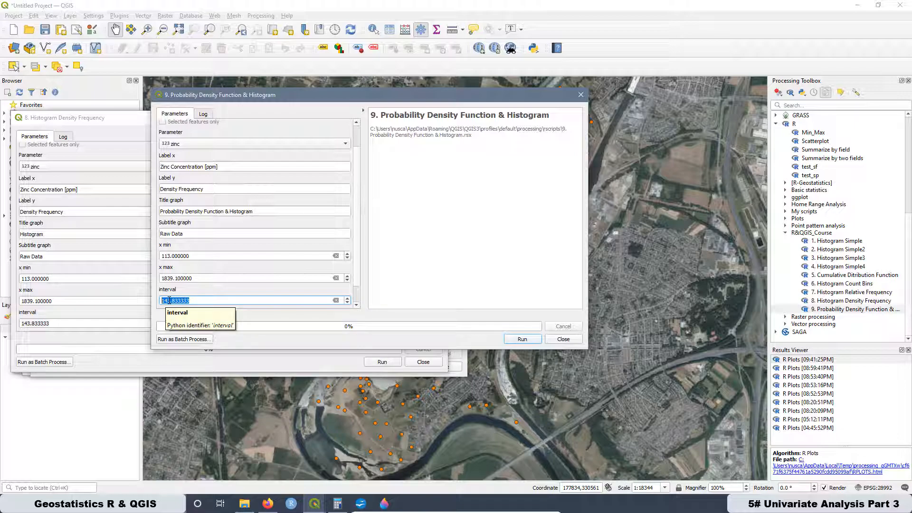
- Switch to Calculator and compute the zinc range as 1839 minus 113
left_click(336, 505)
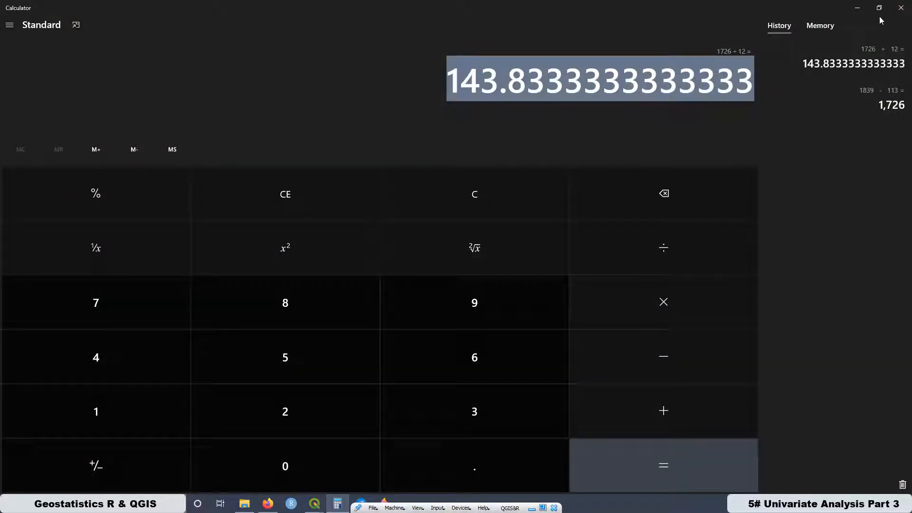
left_click(61, 415)
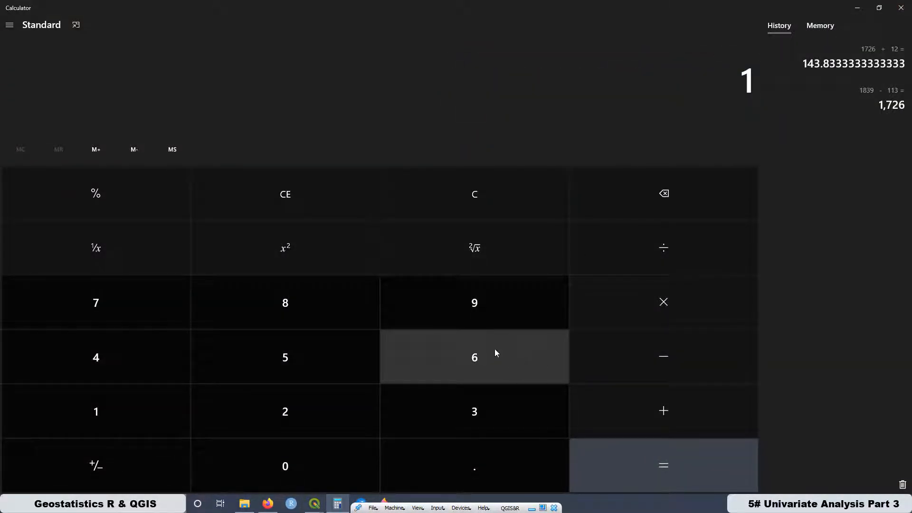
left_click(288, 299)
left_click(459, 411)
left_click(486, 311)
left_click(653, 368)
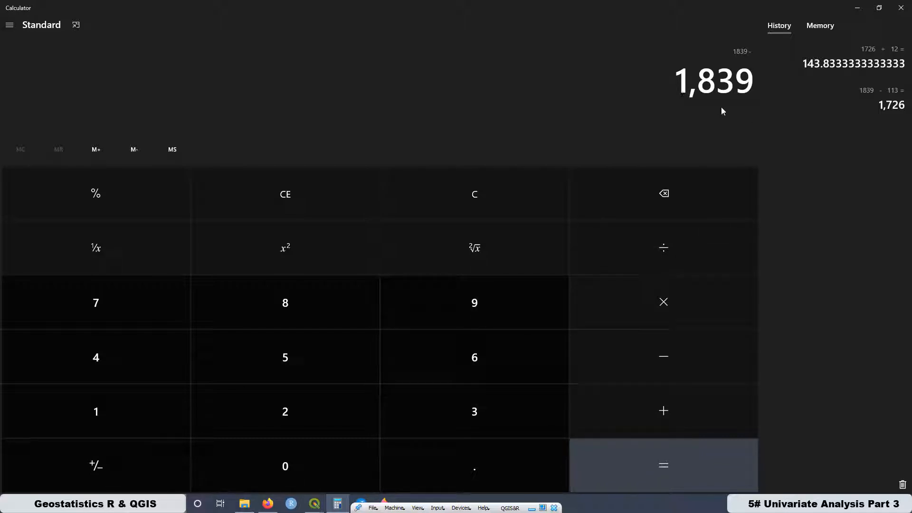
left_click(110, 412)
left_click(110, 412)
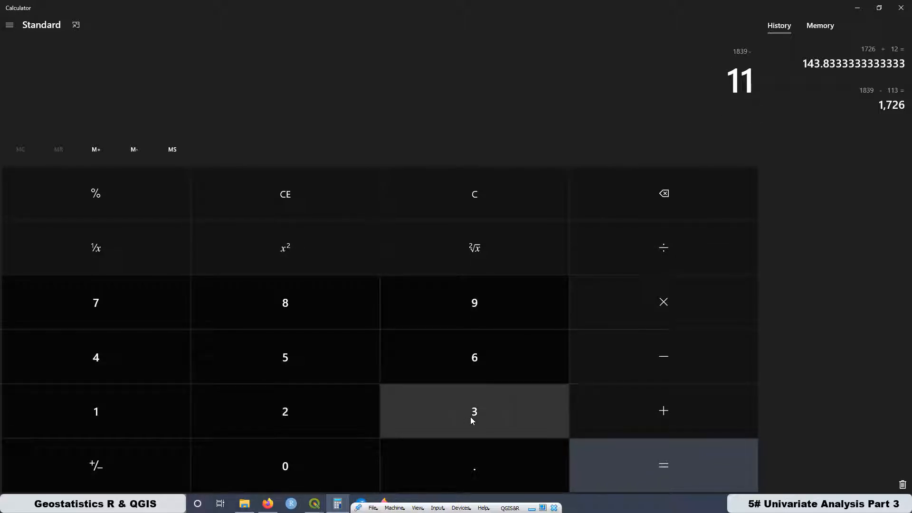
left_click(470, 417)
left_click(640, 469)
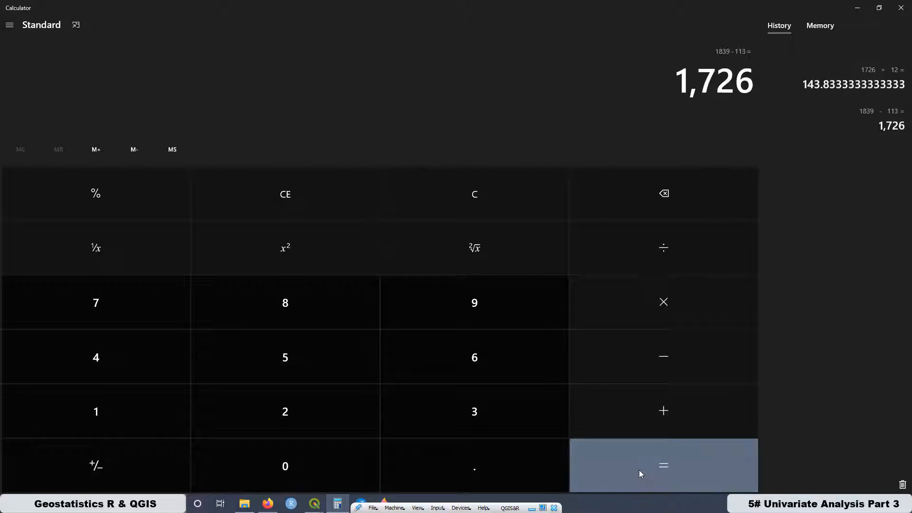
- Divide the calculated zinc range by 50 to get the new bin interval
left_click(666, 247)
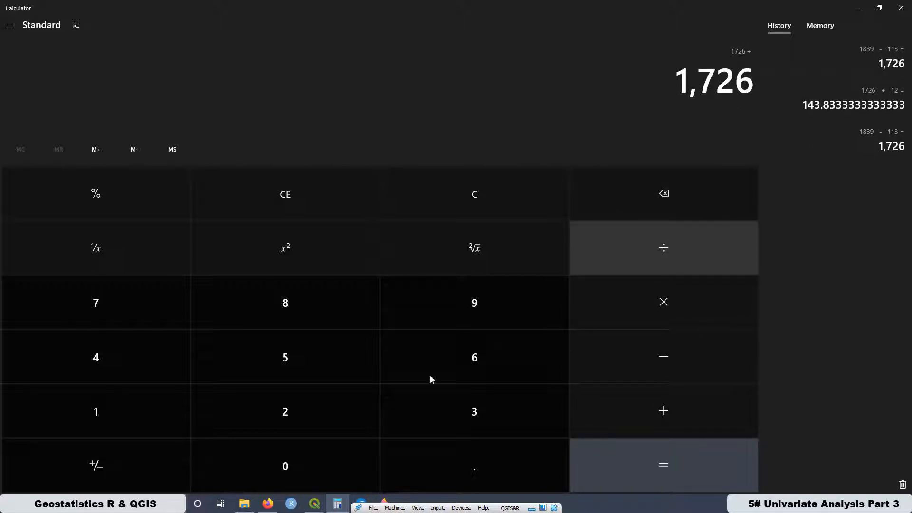
left_click(284, 357)
left_click(297, 472)
left_click(663, 472)
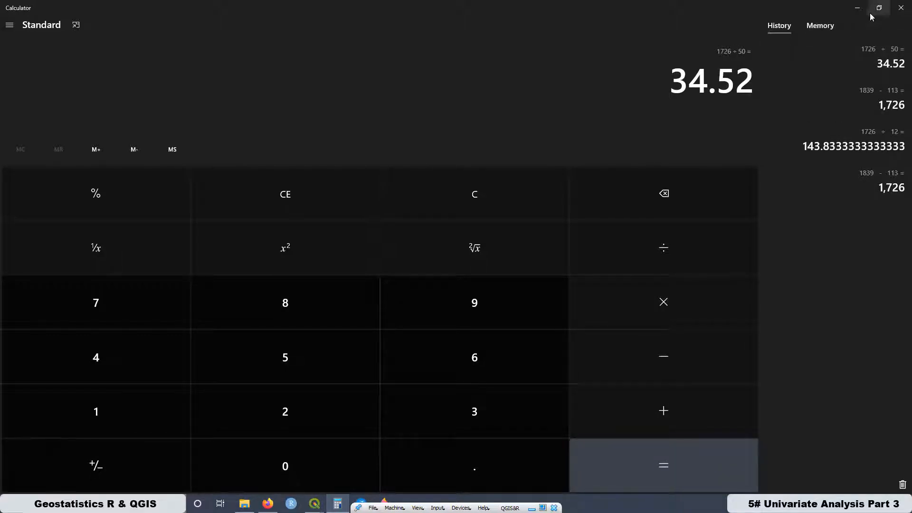
- Back in QGIS, set the probability density tool's interval to 34.52, run it and open the newest R plot
left_click(857, 8)
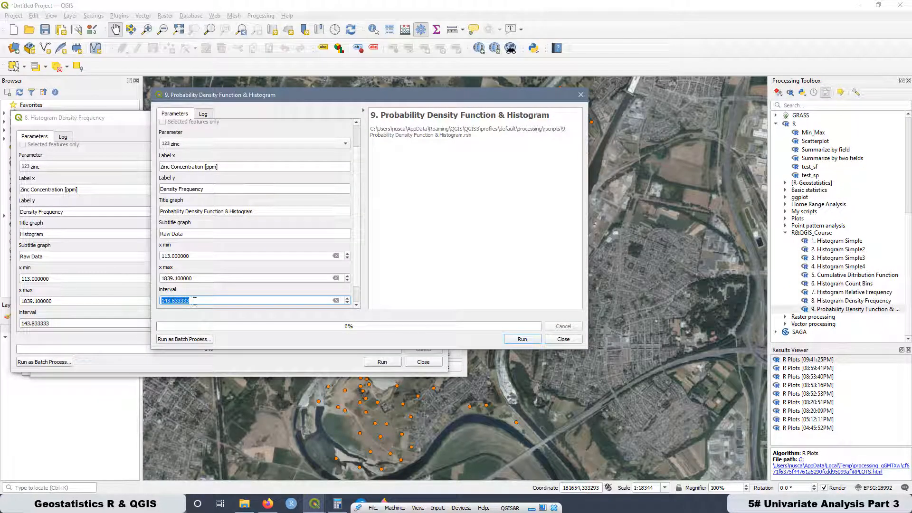
type("34.52")
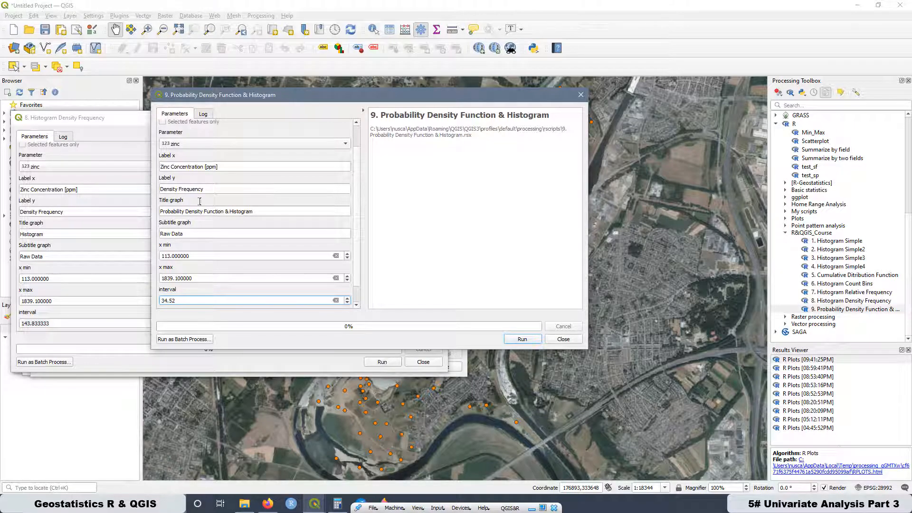
left_click(525, 340)
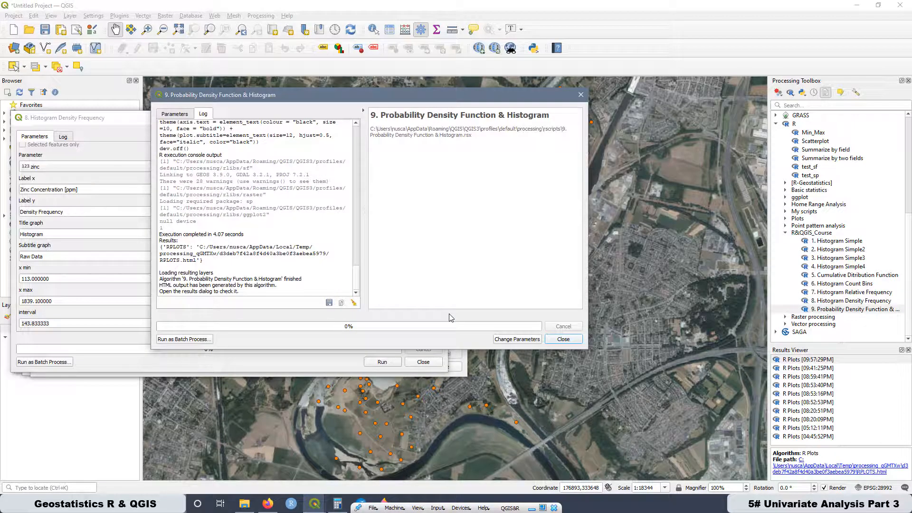
double_click(810, 360)
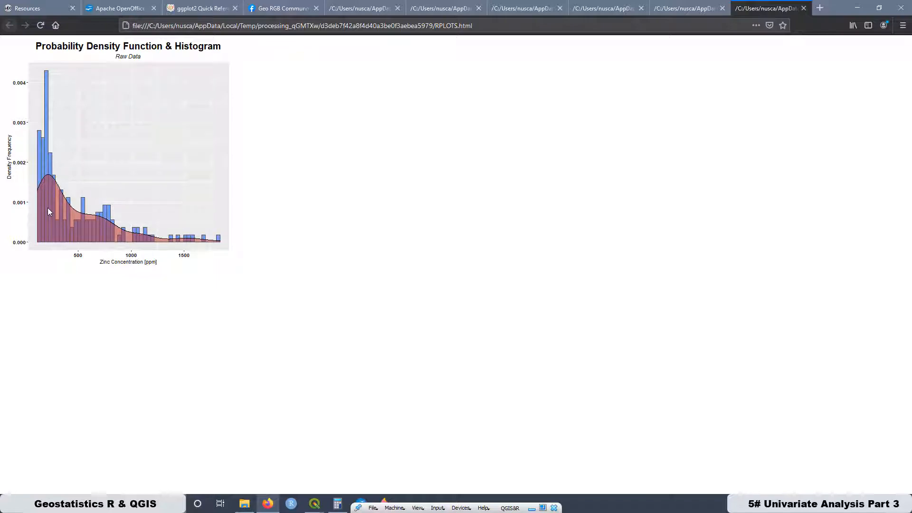
- Examine the predefined colour names in the ggplot2 Quick Reference page for fill options
left_click(197, 9)
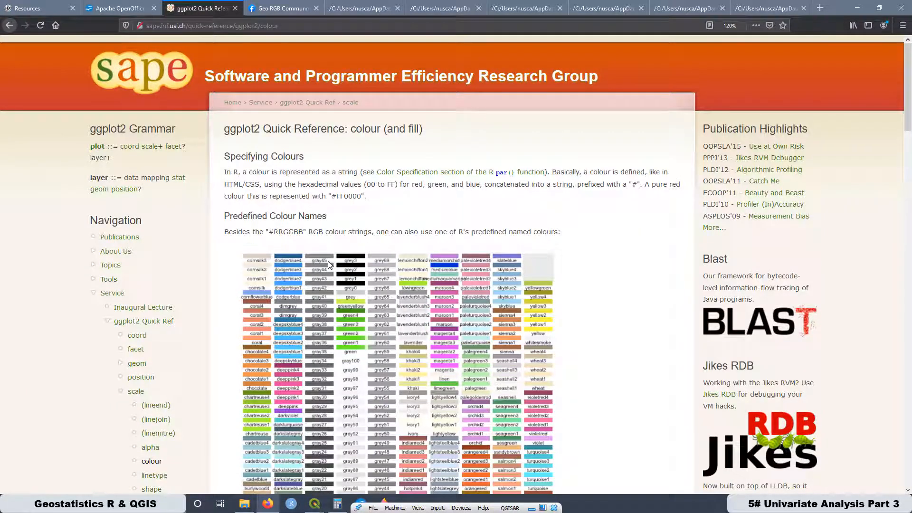
scroll(328, 264, "down", 4)
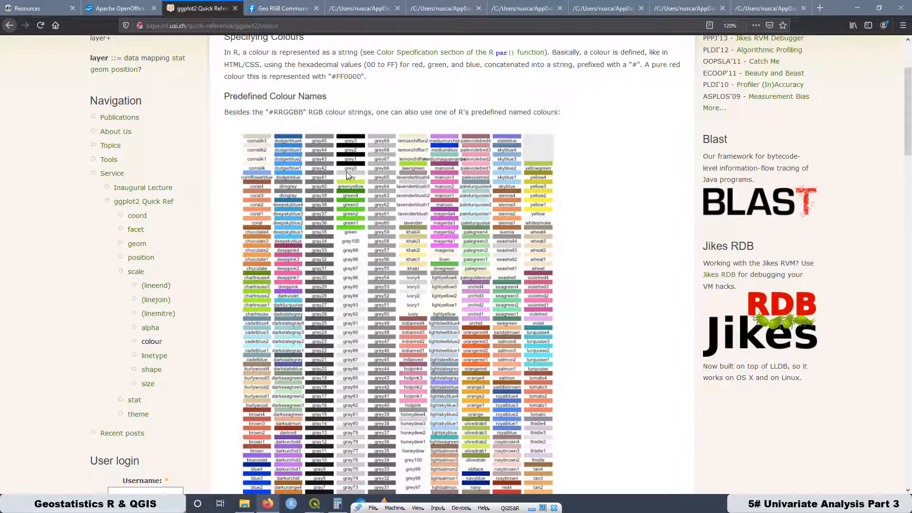
scroll(347, 172, "down", 6)
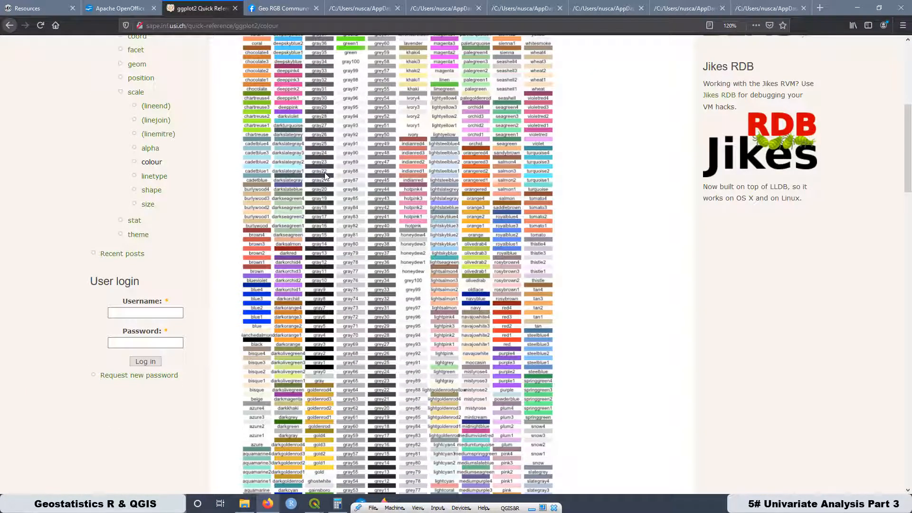
scroll(326, 175, "down", 6)
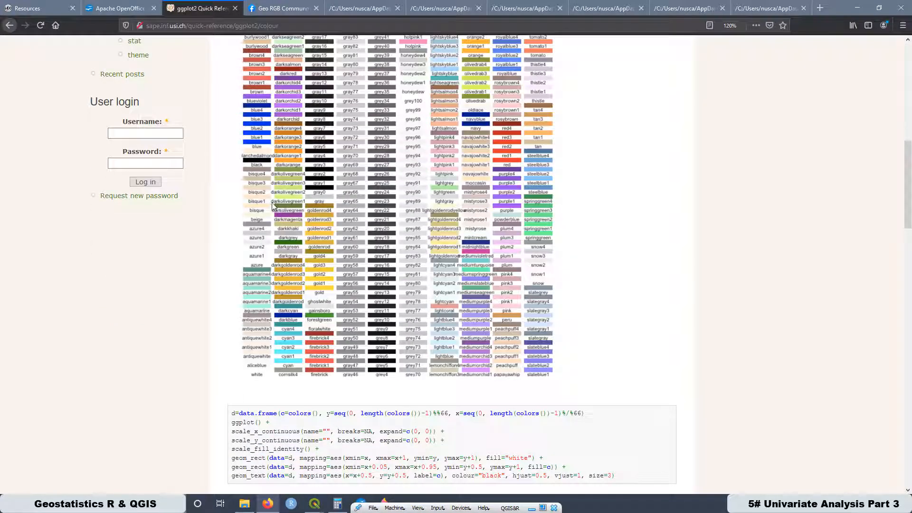
scroll(380, 266, "up", 12)
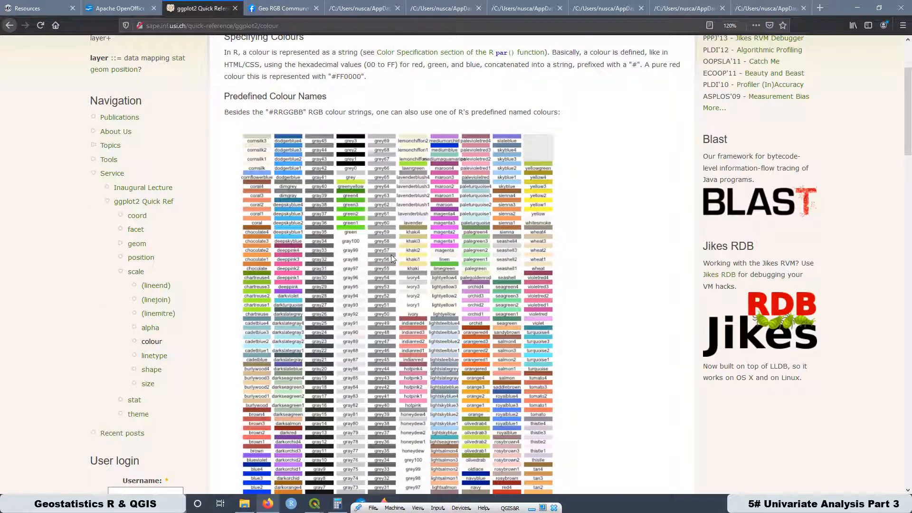
- Compare the newest histogram plot's fill colours with the predefined colour names in the ggplot2 Quick Reference
scroll(391, 254, "up", 4)
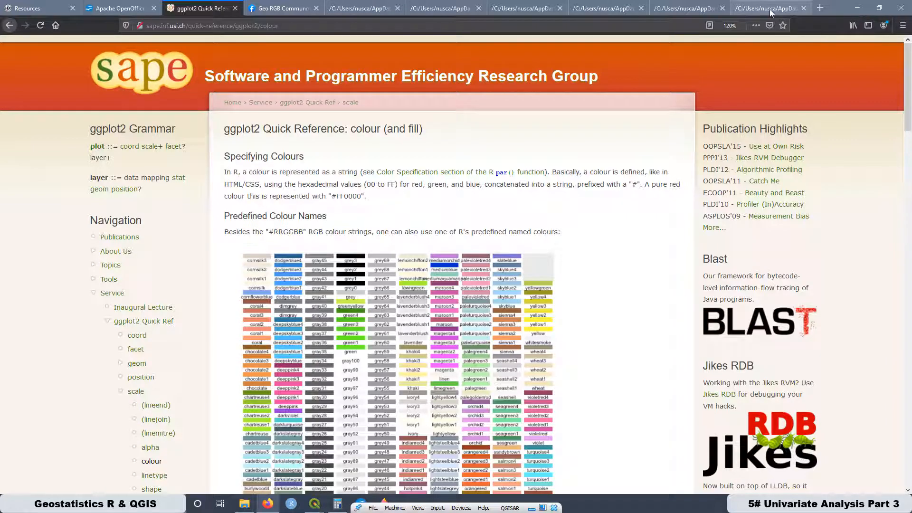
left_click(771, 13)
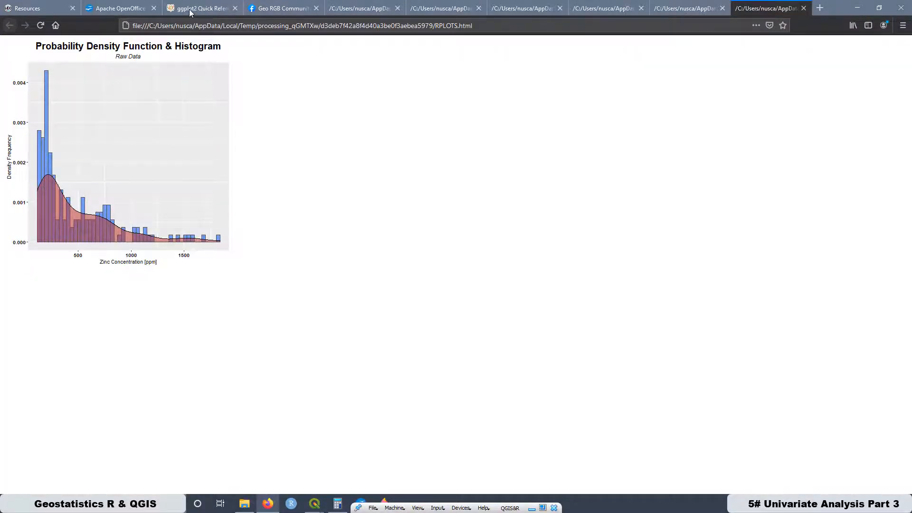
left_click(218, 7)
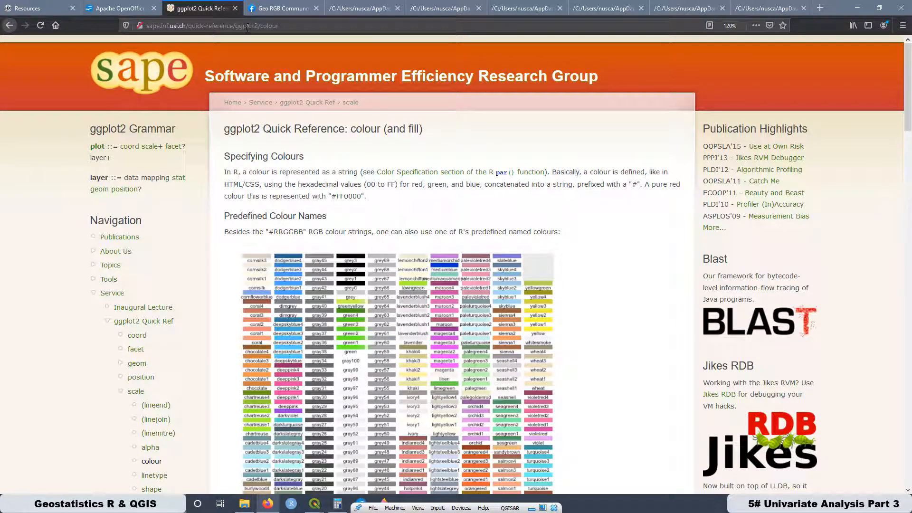
scroll(345, 194, "down", 5)
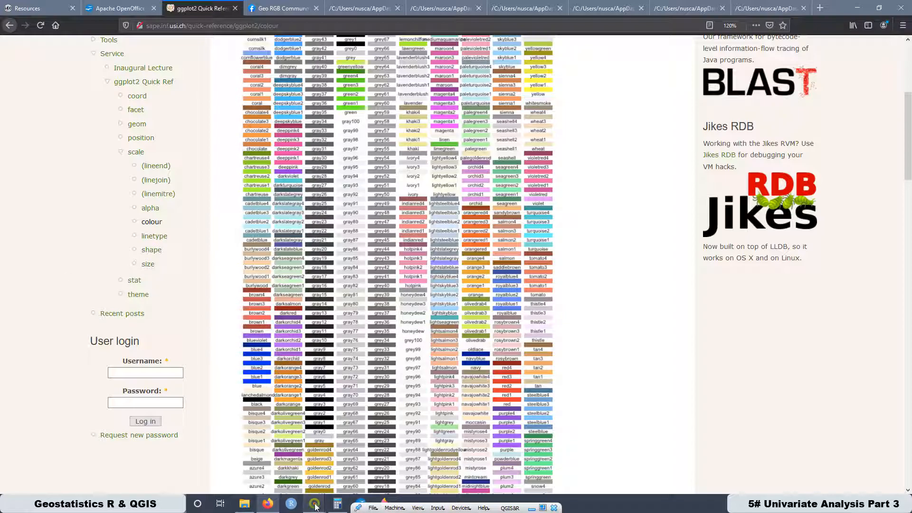
- Back in QGIS, create a new R script and paste in the ggplot2 code that draws a firebrick density curve
mouse_move(314, 502)
left_click(234, 430)
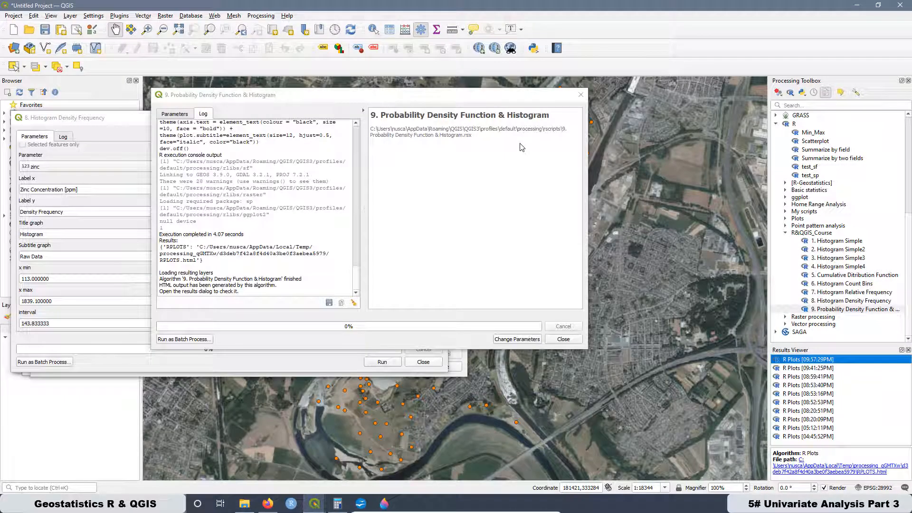
left_click(495, 95)
left_click_drag(495, 95, 378, 122)
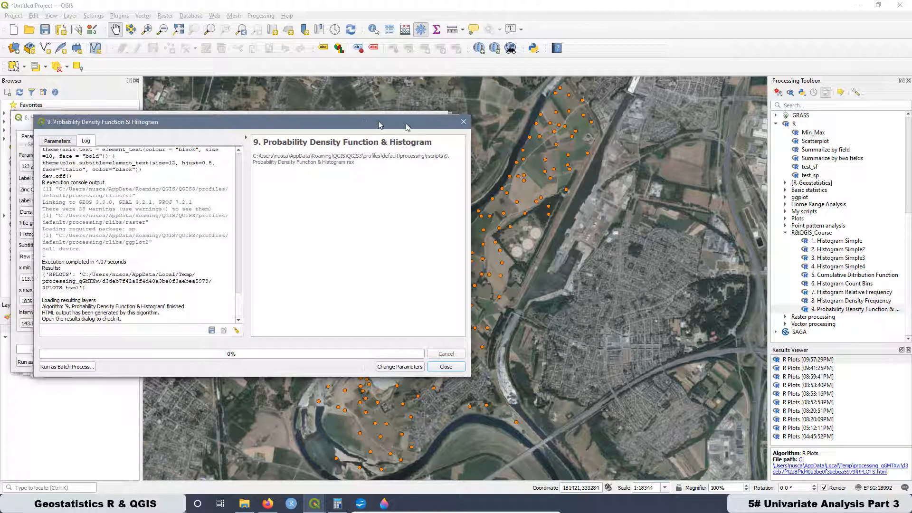
left_click(791, 93)
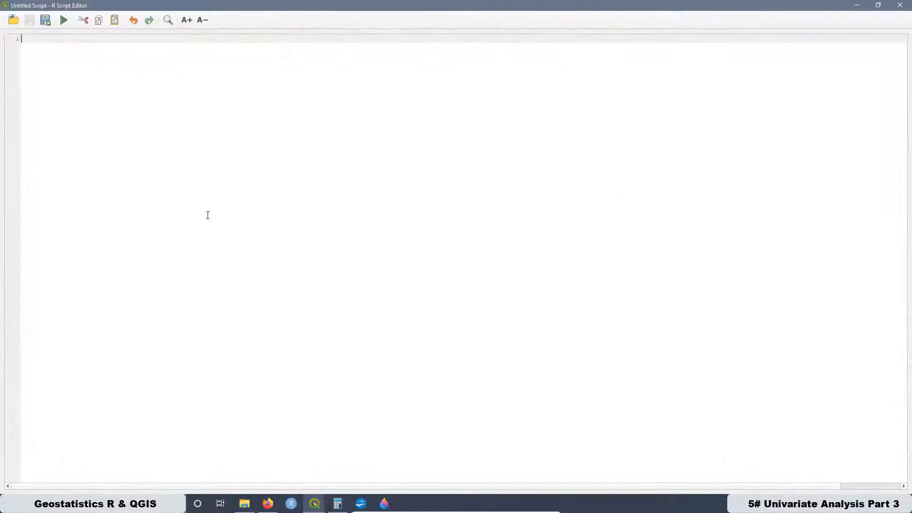
right_click(54, 37)
left_click(72, 86)
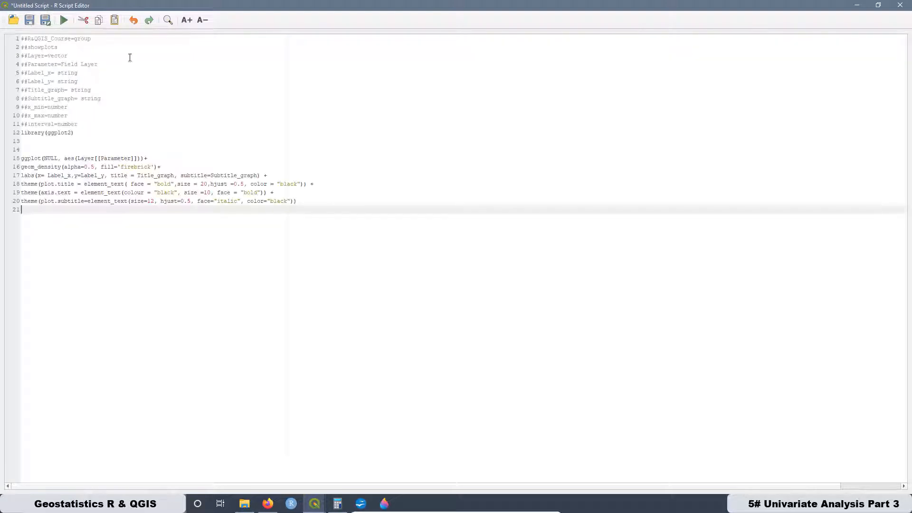
- Enlarge the script text and review the parameter declarations, the ggplot2 library line and the geom_density line
left_click(185, 20)
left_click(185, 20)
left_click(185, 20)
left_click(185, 19)
left_click_drag(119, 174, 21, 42)
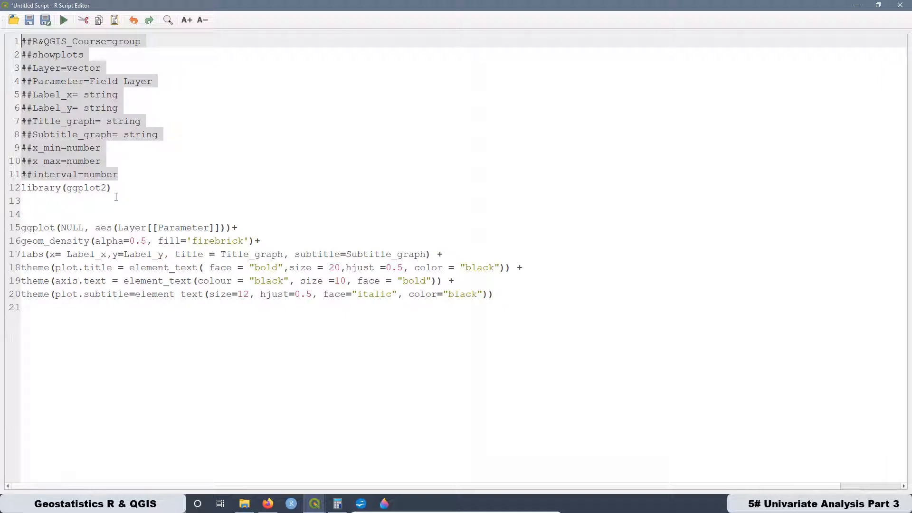
left_click_drag(116, 192, 20, 187)
left_click(184, 205)
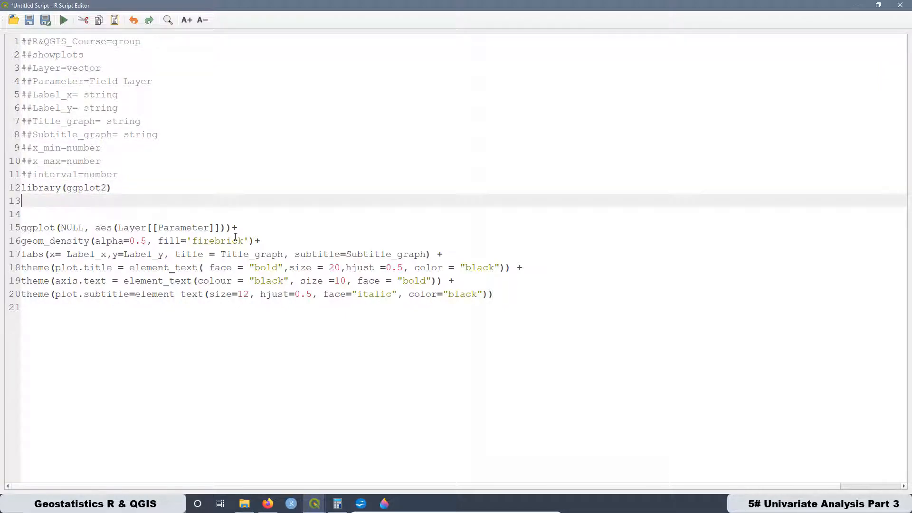
left_click_drag(266, 242, 21, 241)
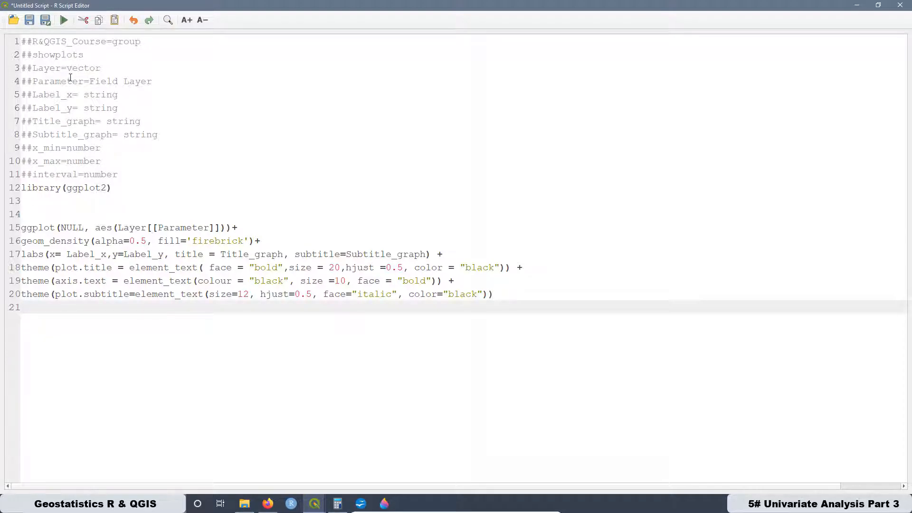
- Save the script as "10. Probability Density Function.rsx" in the rscripts folder and close the script editor
left_click(48, 22)
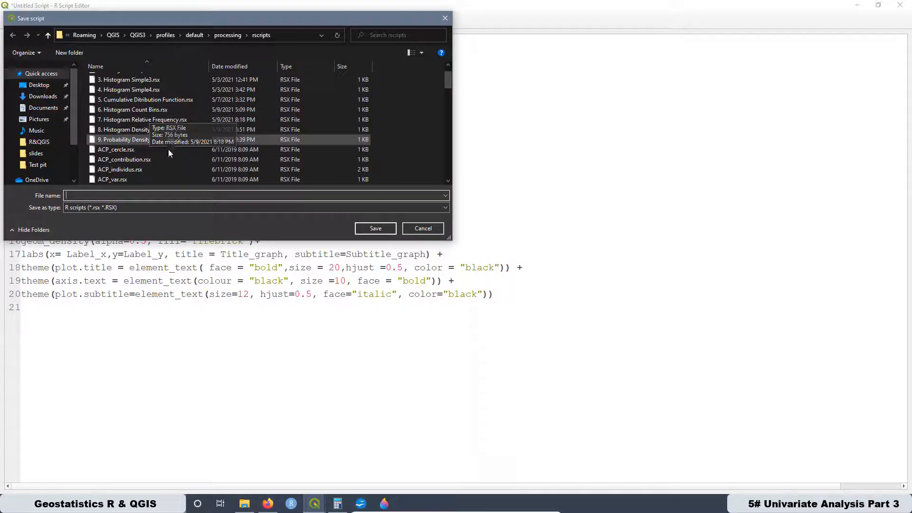
left_click(112, 138)
key("Tab")
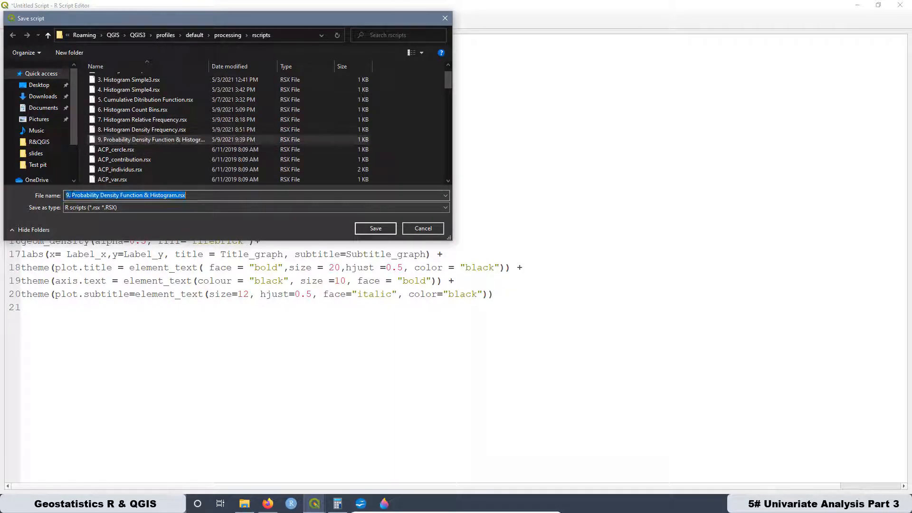
left_click(69, 195)
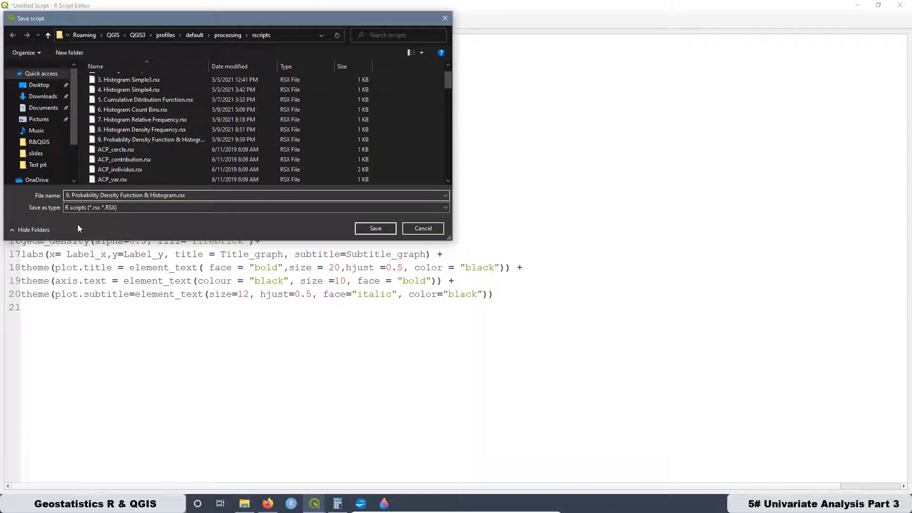
key("BackSpace")
type("10")
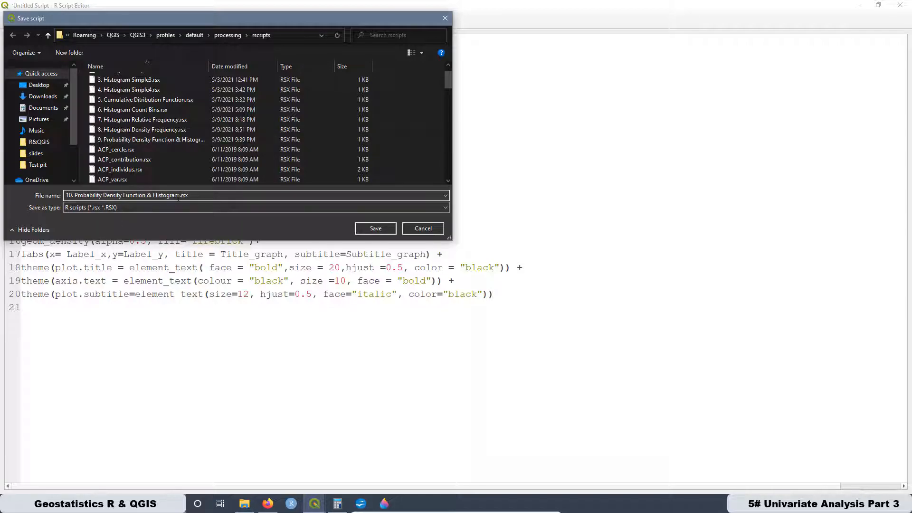
key("BackSpace")
key("BackSpace")
key("BackSpace")
key("BackSpace")
key("BackSpace")
key("BackSpace")
key("BackSpace")
key("BackSpace")
key("BackSpace")
key("BackSpace")
key("BackSpace")
key("BackSpace")
left_click(366, 227)
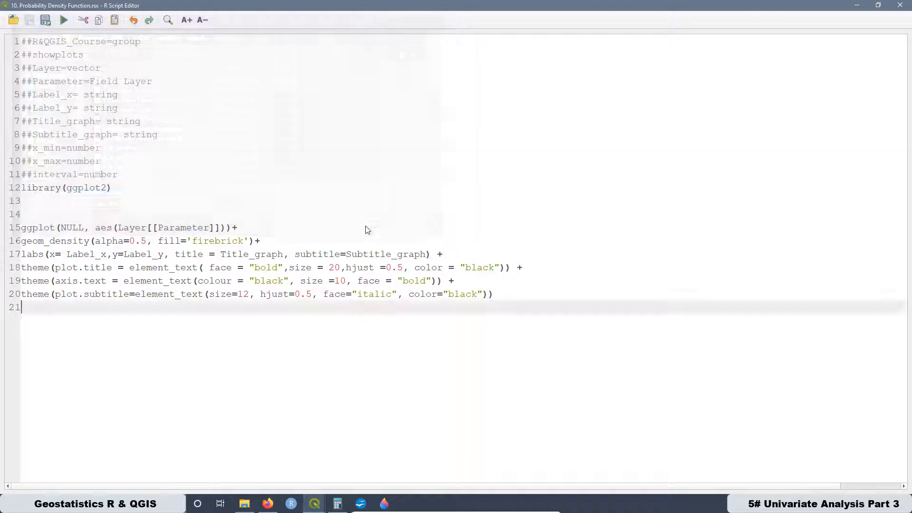
left_click(910, 9)
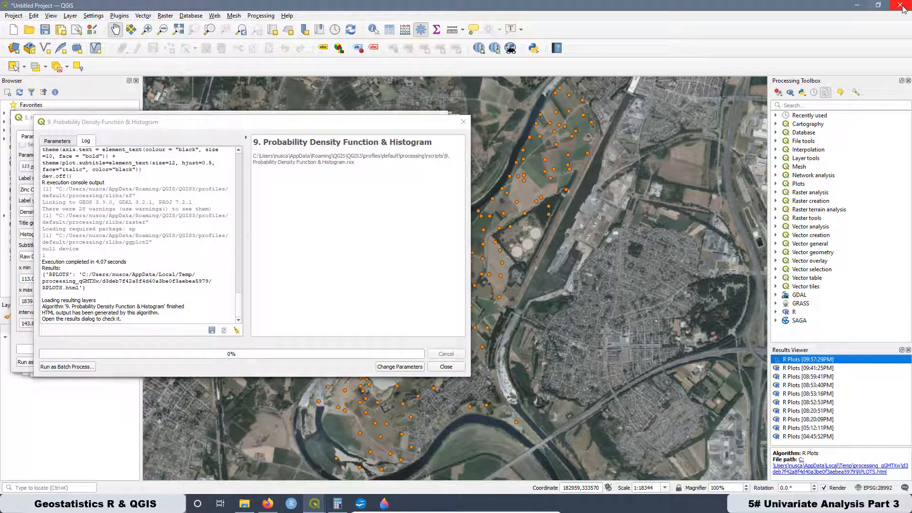
- Open the 10. Probability Density Function tool from the R&QGIS_Course group of the R scripts
left_click(776, 311)
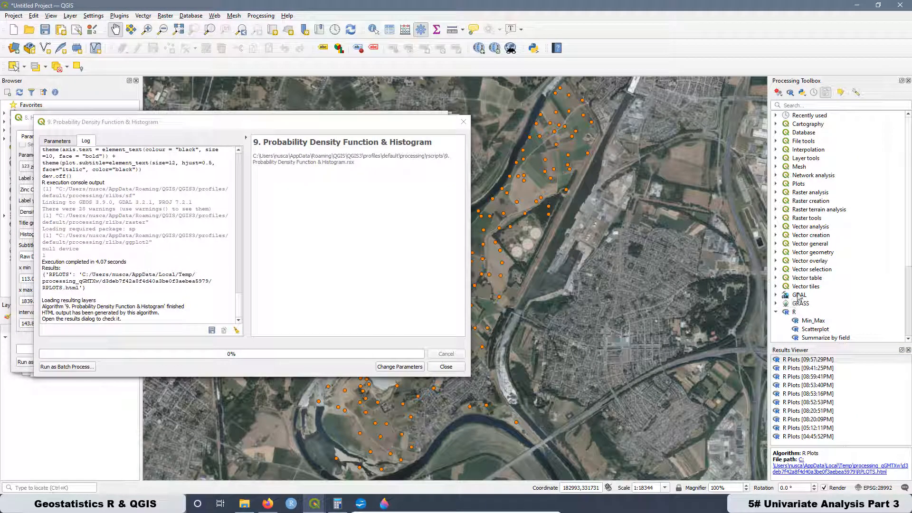
scroll(788, 308, "down", 1)
scroll(787, 309, "up", 1)
scroll(811, 287, "down", 4)
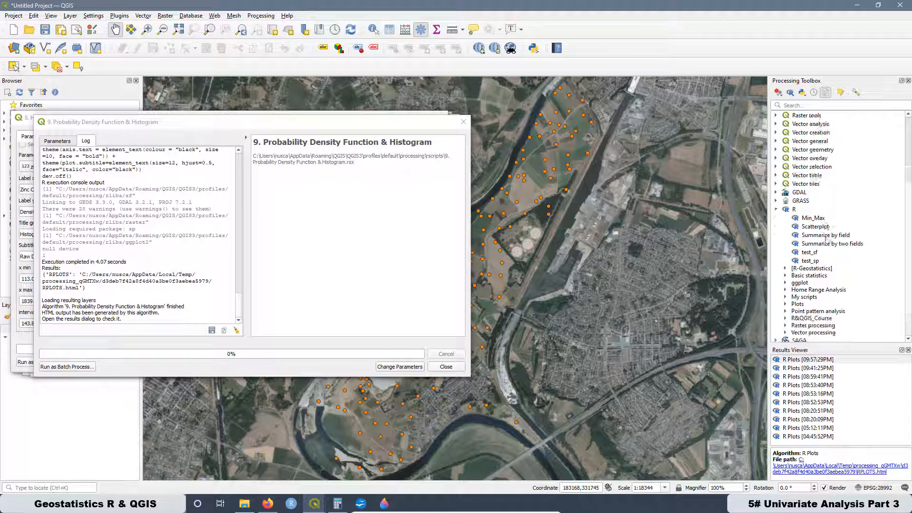
left_click(786, 310)
scroll(831, 285, "down", 3)
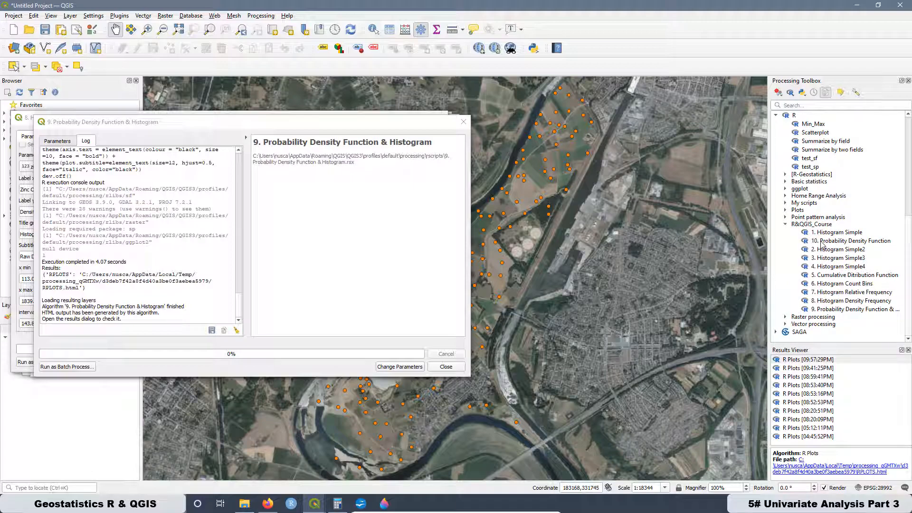
double_click(823, 242)
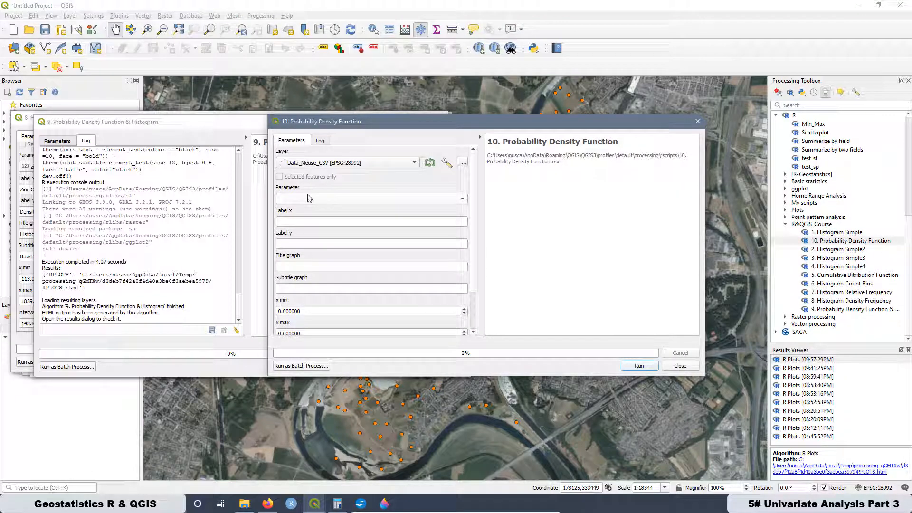
- Set up the tool with zinc, labels Zinc Concentration [ppm] and Density Frequency, title Probability Density Function, subtitle Raw Data and x min 113
left_click(304, 259)
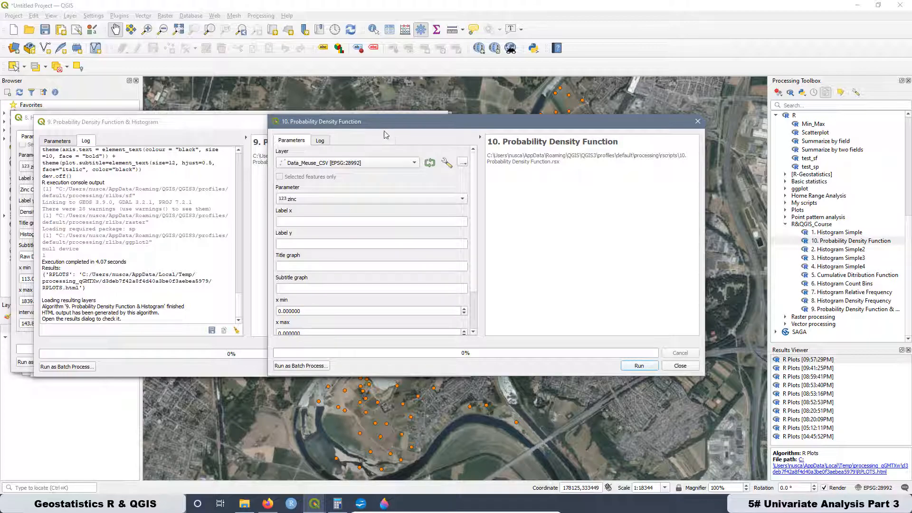
left_click_drag(380, 121, 451, 108)
left_click(53, 142)
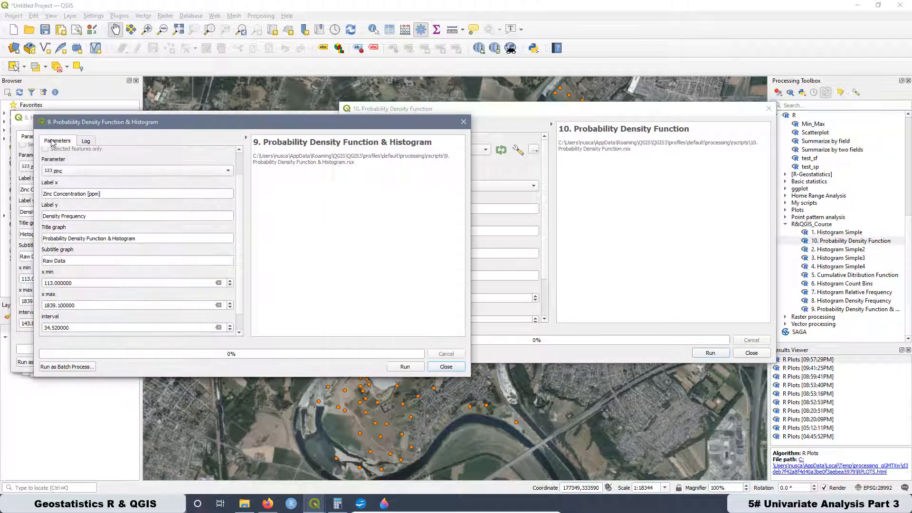
left_click_drag(508, 112, 638, 121)
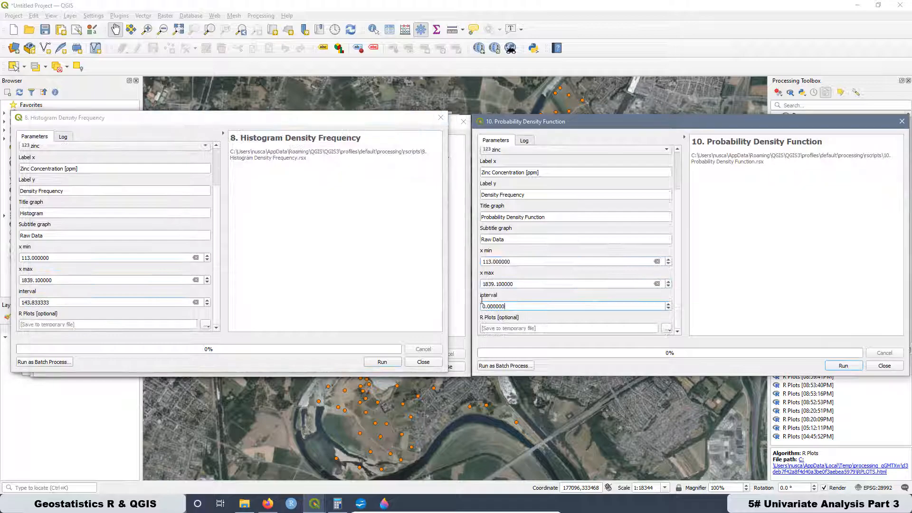
- Set x max to 1839.1 and the interval to 143.833333, and run the probability density tool
type("143.833333333333333")
left_click_drag(719, 125, 622, 110)
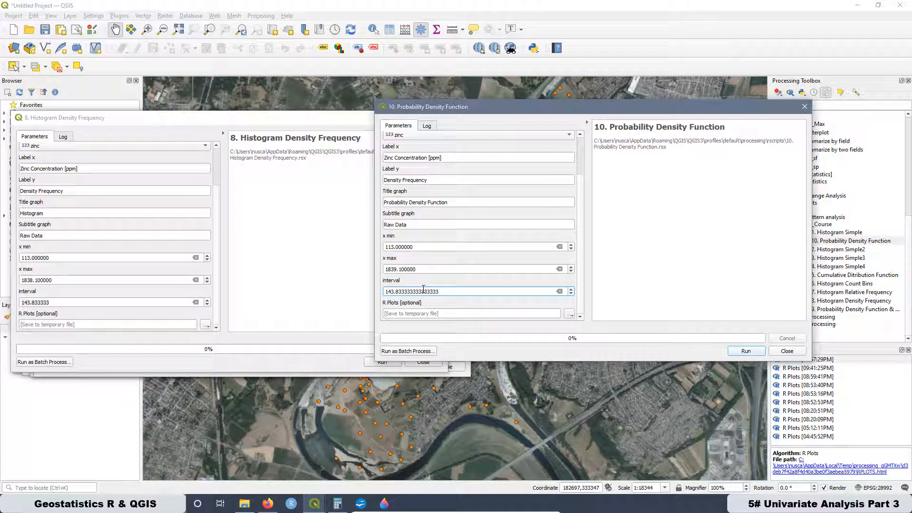
left_click(745, 352)
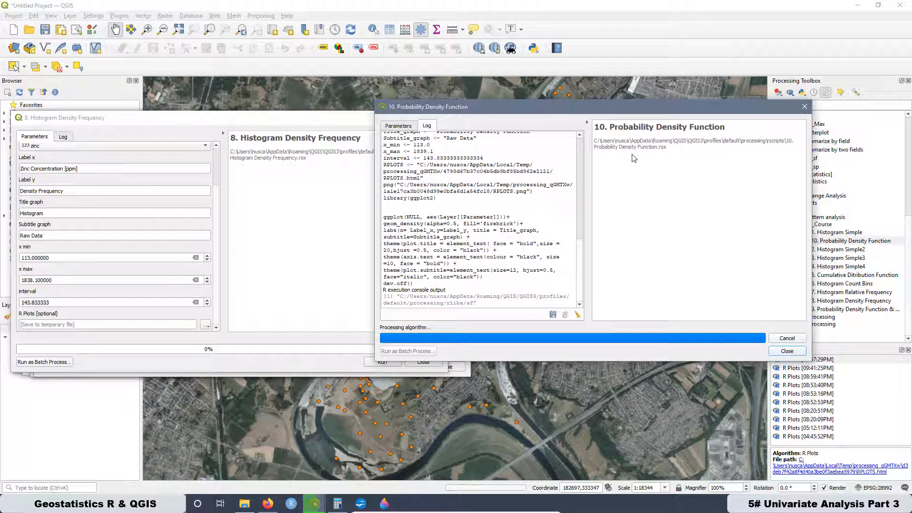
- Open the newest R plot in the browser and bring up the open Paint 3D windows
left_click_drag(673, 109, 518, 124)
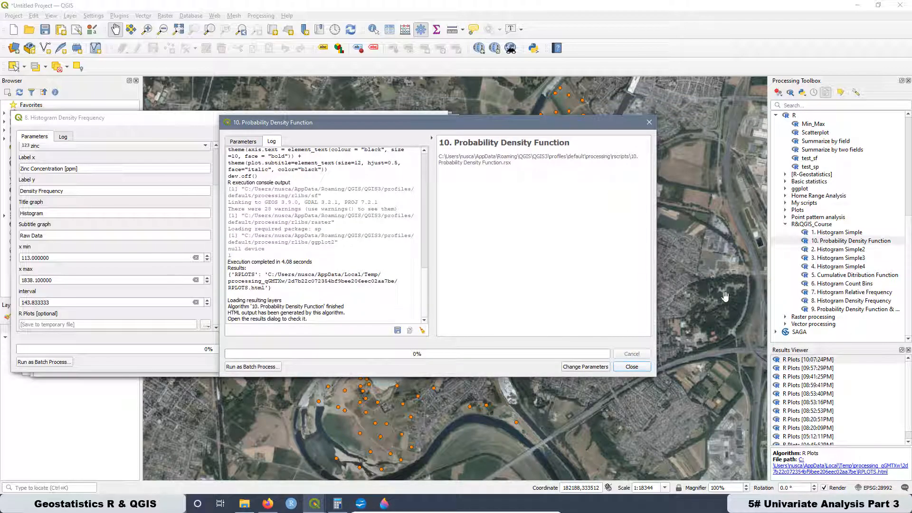
double_click(813, 361)
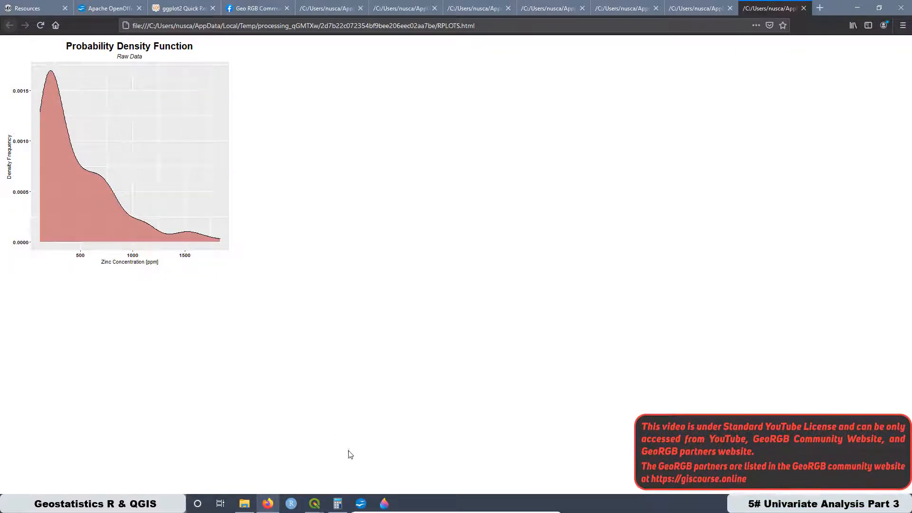
mouse_move(384, 508)
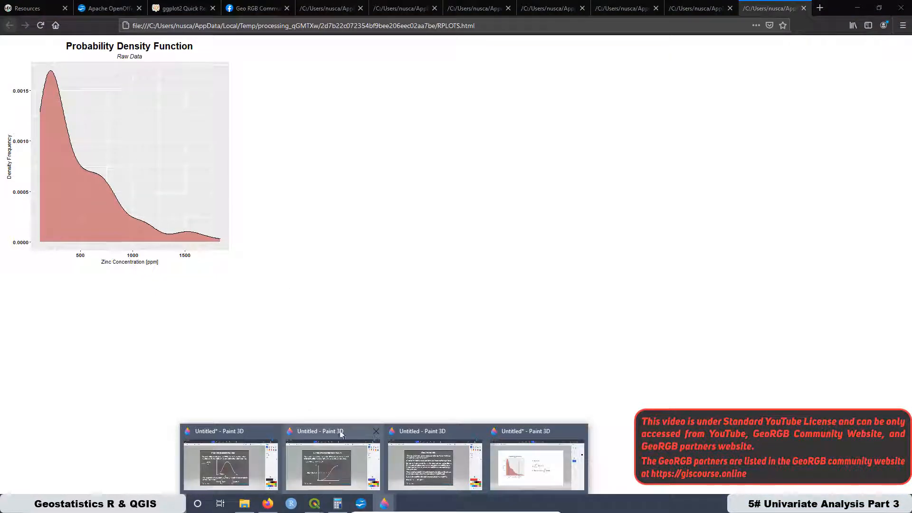